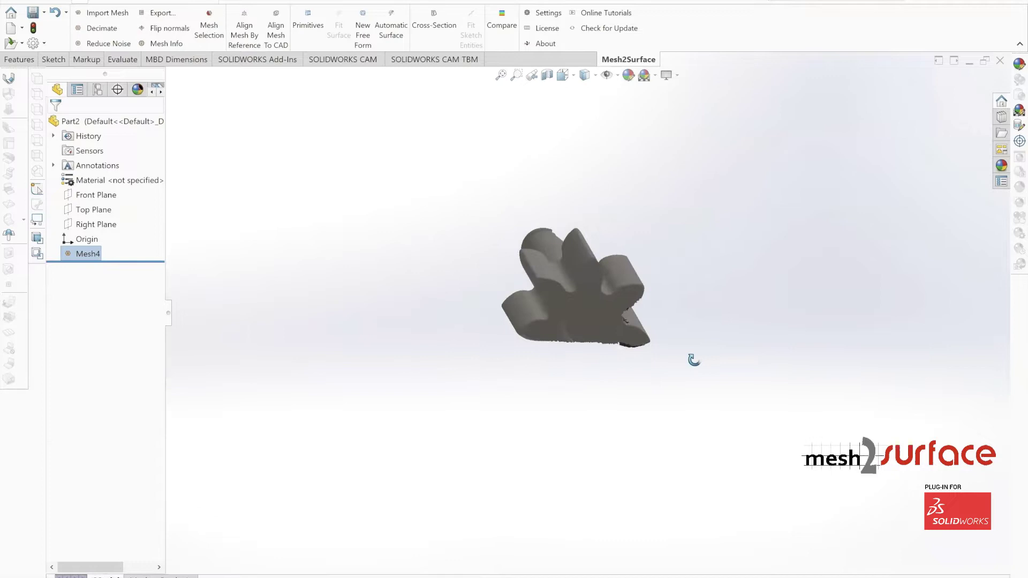
Examine the scanned gear shaft mesh from all sides, including the slotted tip and the gaps in the gear teeth.
middle_click_drag(679, 332, 663, 282)
scroll(657, 252, "down", 3)
middle_click_drag(656, 248, 613, 396)
scroll(610, 364, "up", 4)
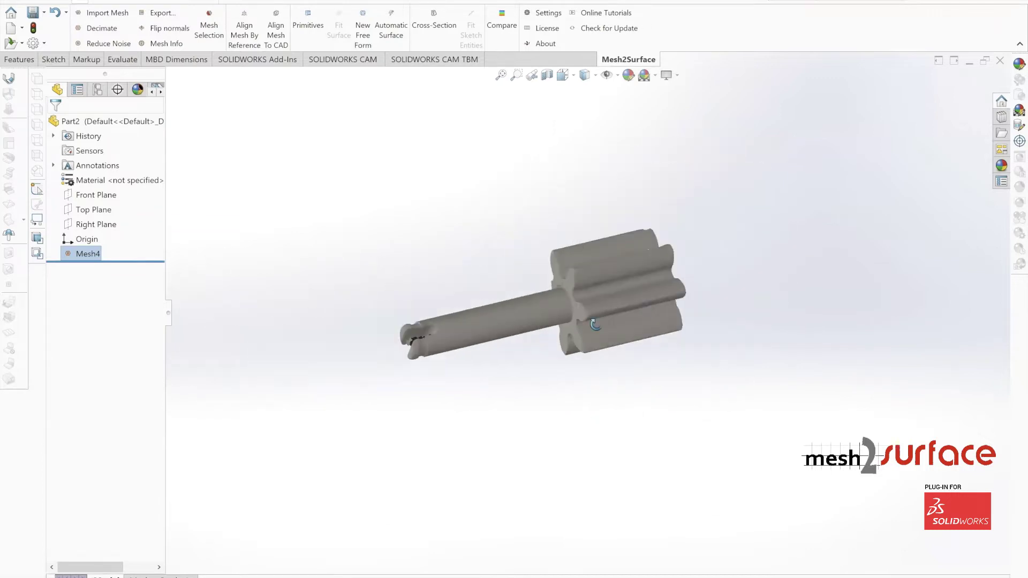
middle_click_drag(594, 325, 563, 345)
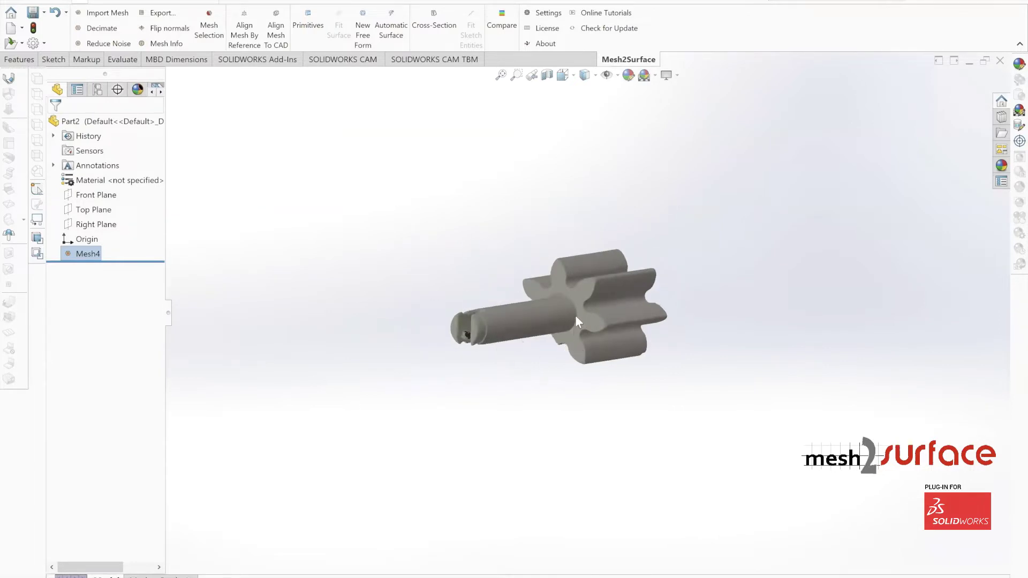
middle_click_drag(471, 324, 519, 267)
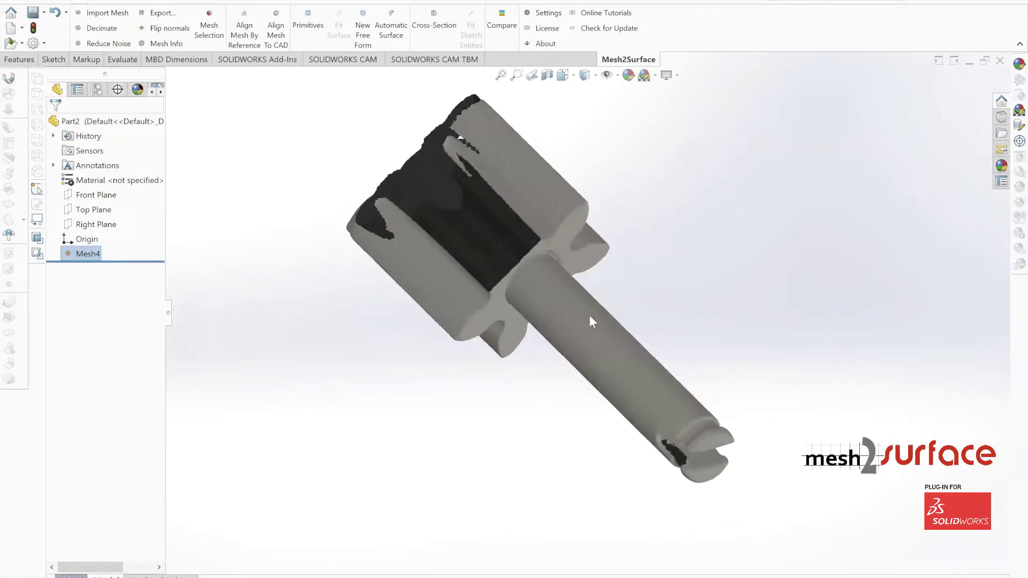
middle_click_drag(557, 307, 434, 374)
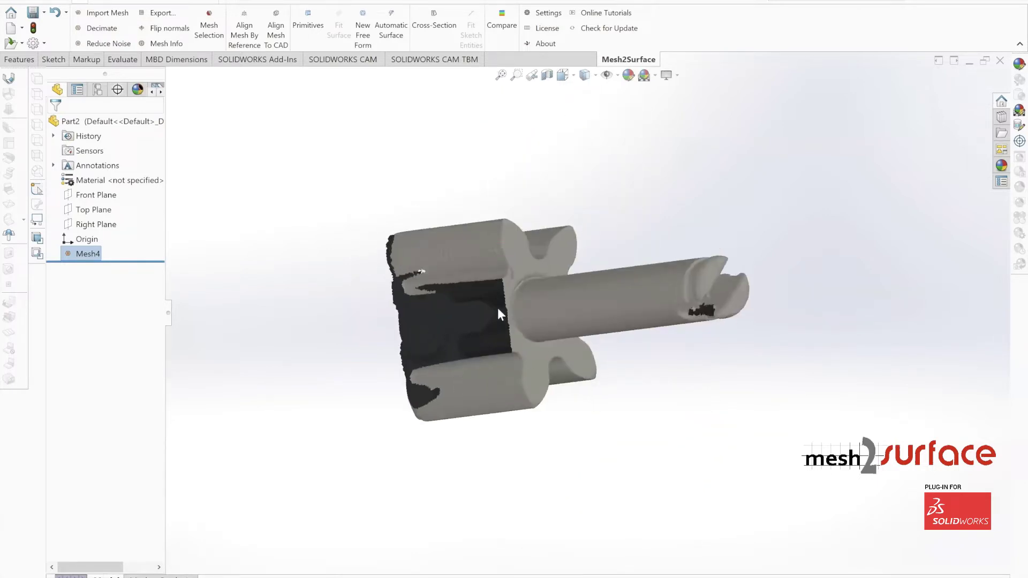
middle_click_drag(498, 327, 439, 316)
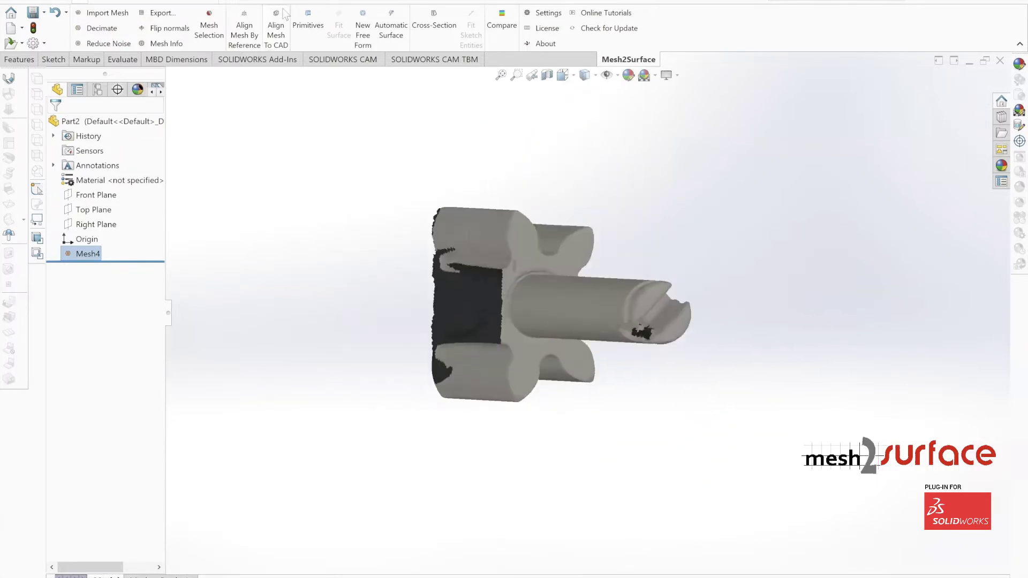
Select the shaft's cylindrical surface on the mesh and create a fitted cylinder primitive as reference only.
left_click(310, 33)
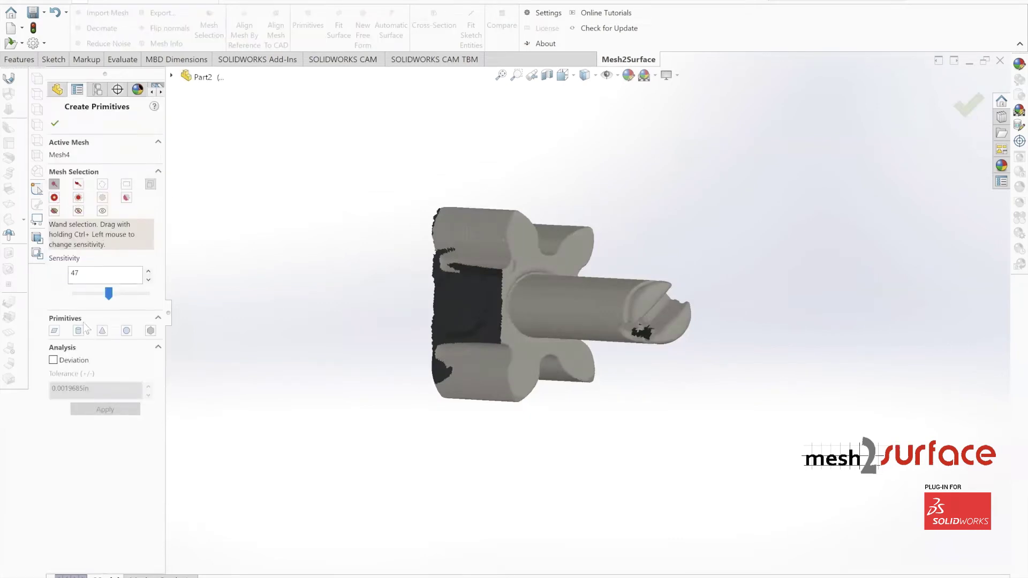
middle_click_drag(531, 317, 473, 328)
left_click(616, 309)
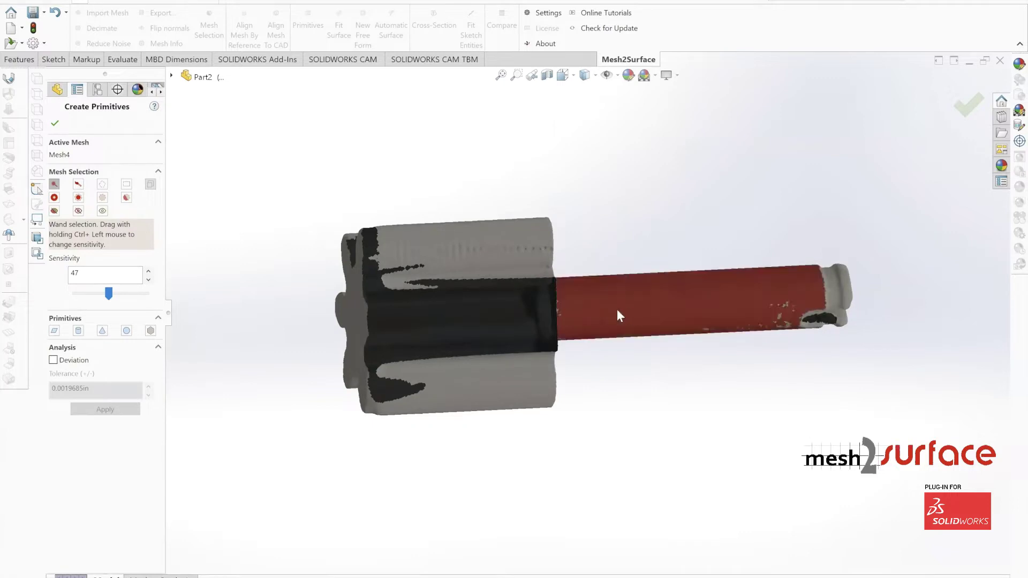
middle_click_drag(617, 310, 348, 376)
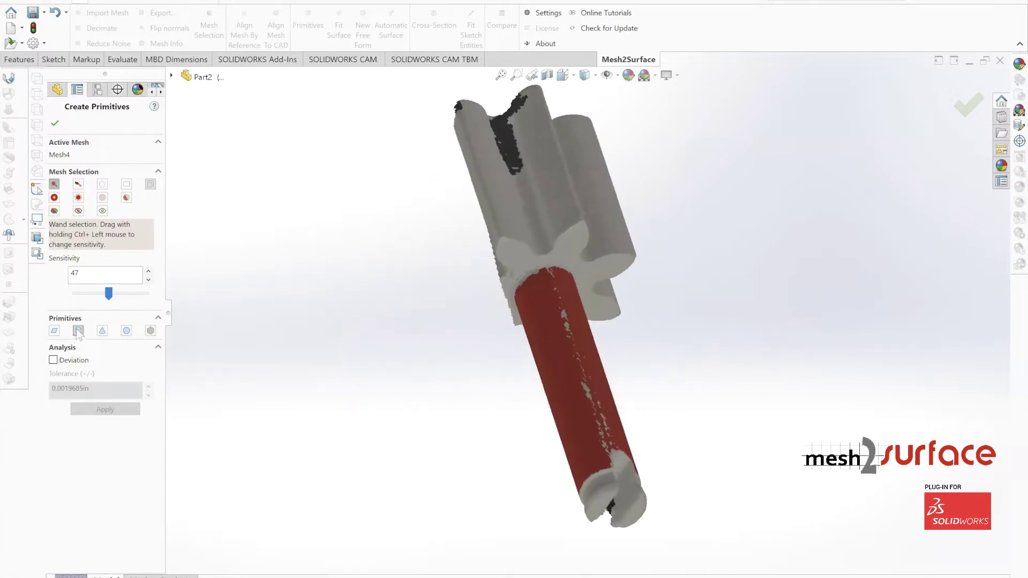
middle_click_drag(255, 329, 306, 349)
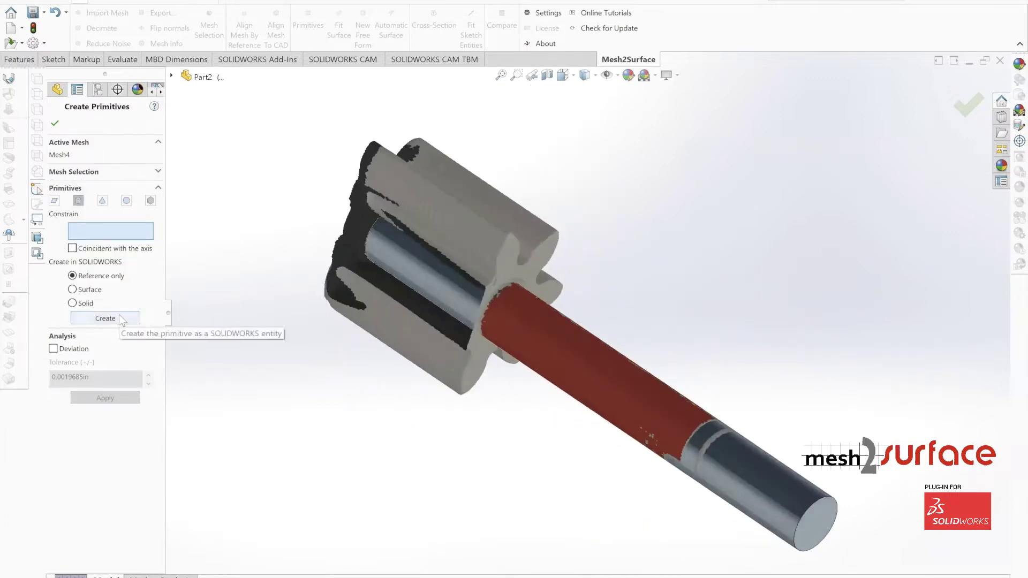
left_click(118, 314)
Select the flat end face of the gear mesh and create a fitted plane primitive as reference only.
middle_click_drag(565, 315, 484, 346)
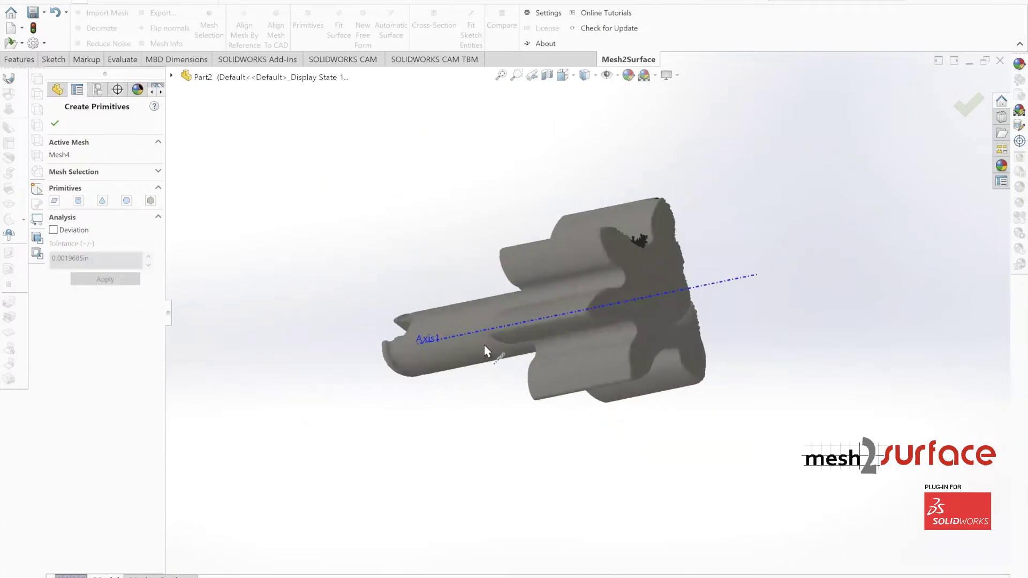
scroll(622, 284, "down", 4)
middle_click_drag(624, 302, 689, 285)
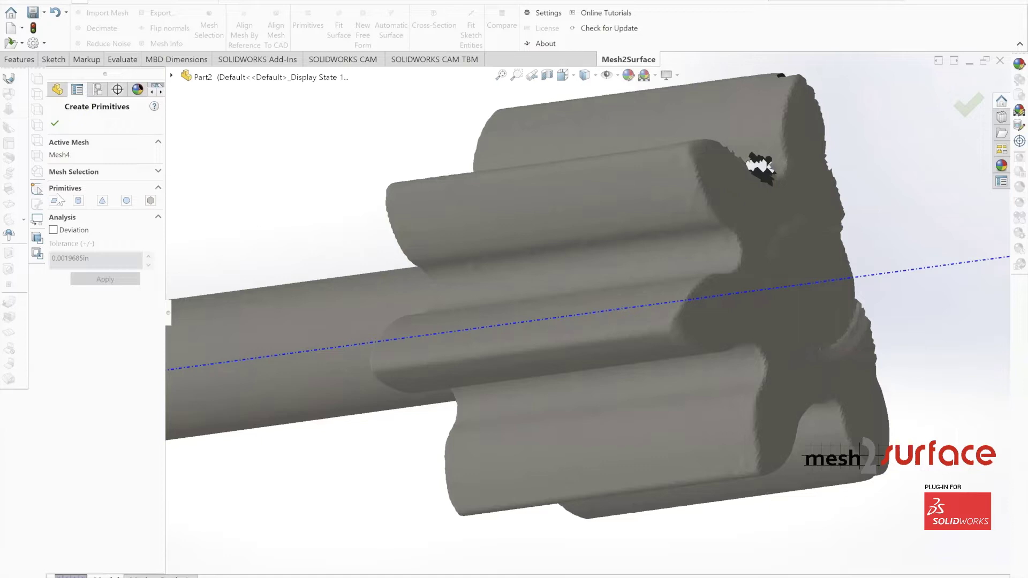
left_click(68, 173)
left_click(769, 222)
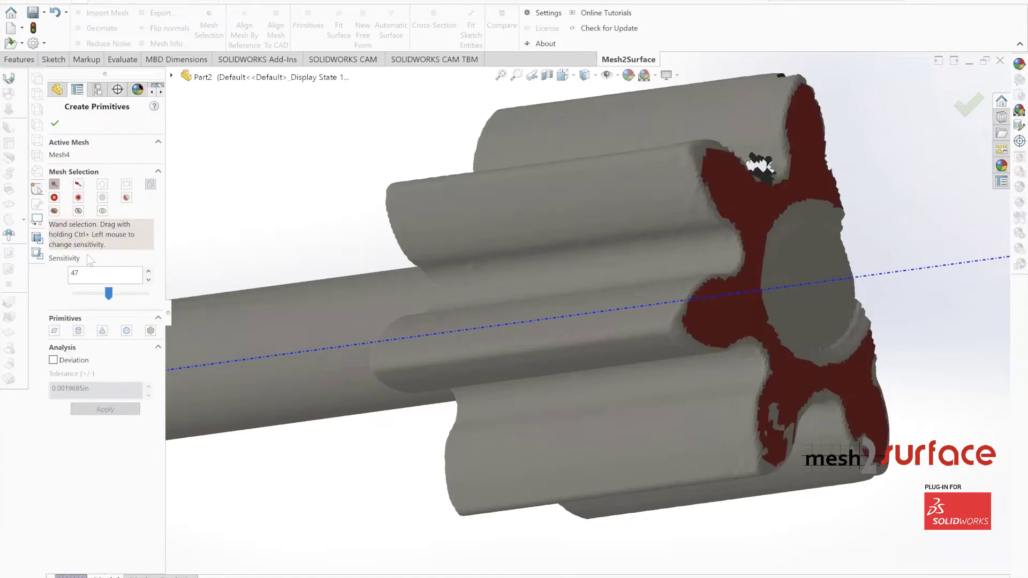
left_click(55, 332)
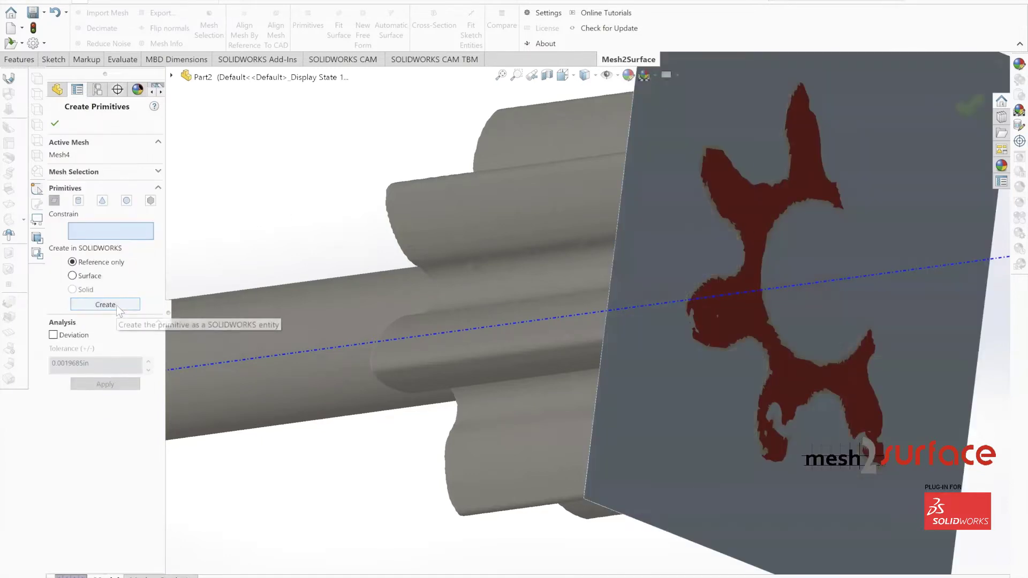
left_click(117, 306)
Select the rounded floor of the slot at the shaft's tip and fit a cylinder primitive to it.
middle_click_drag(404, 314, 412, 140)
scroll(428, 147, "down", 4)
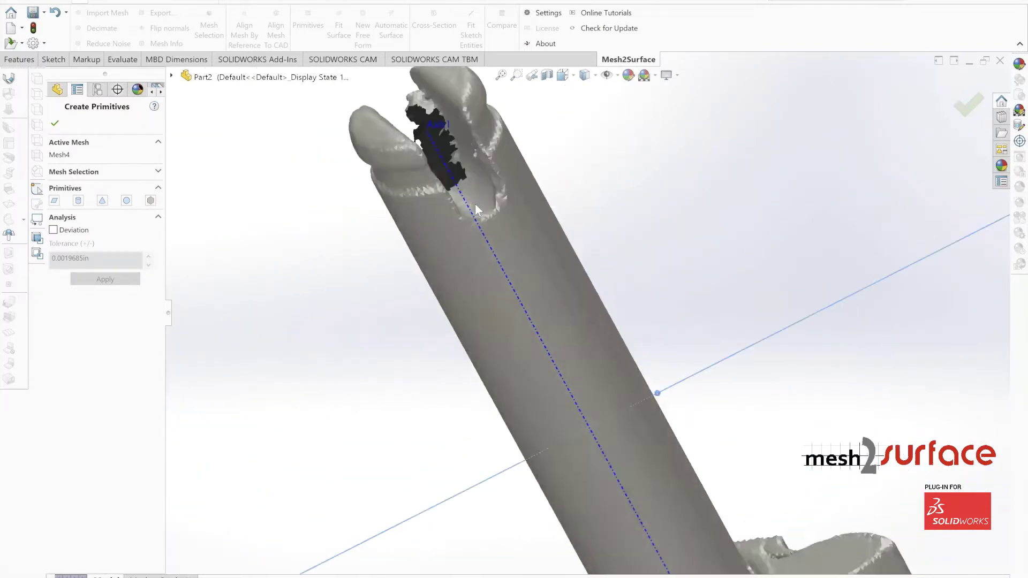
middle_click_drag(474, 203, 544, 281)
left_click(102, 172)
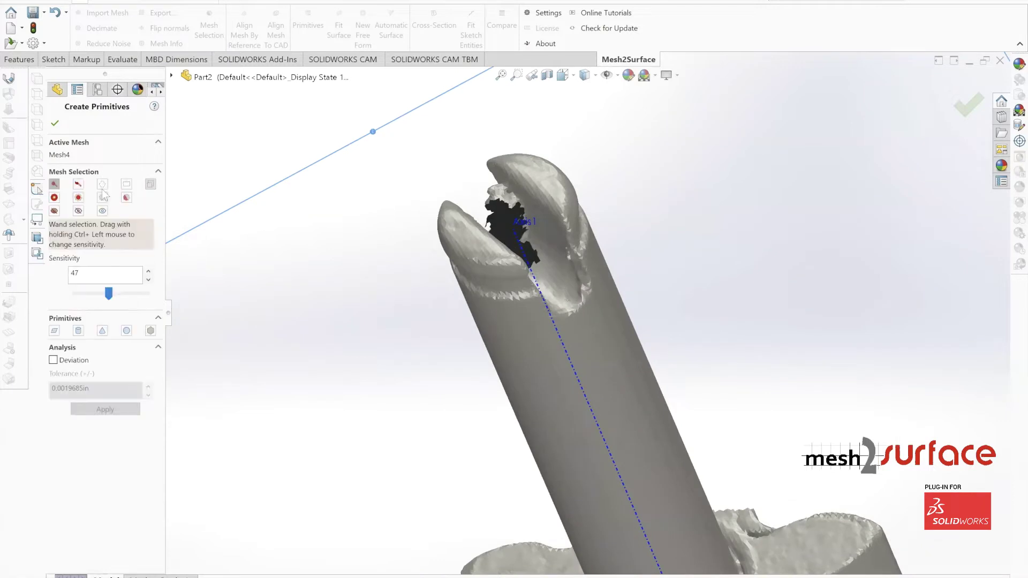
left_click(564, 290)
middle_click_drag(564, 291, 538, 274)
left_click(79, 183)
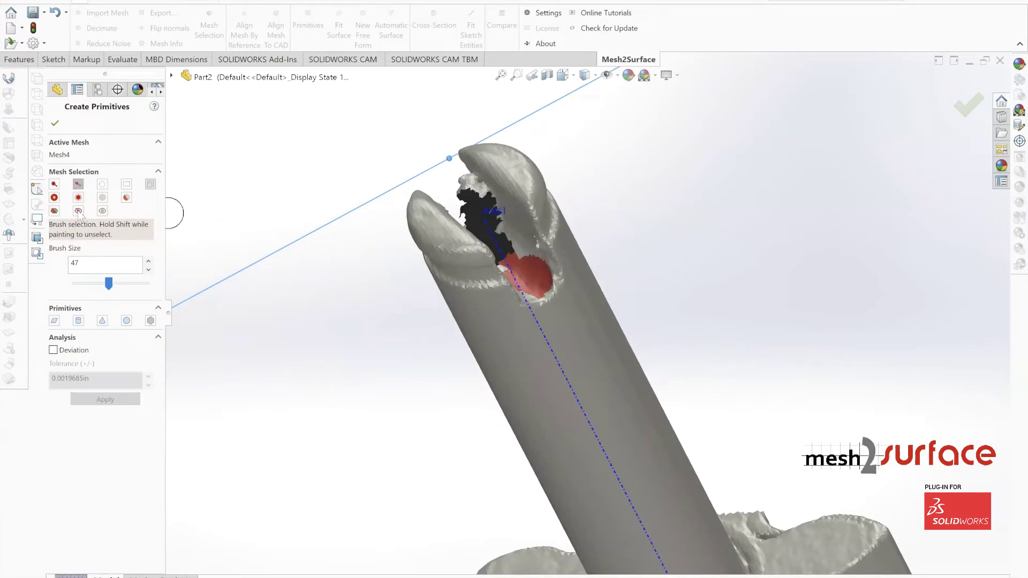
left_click(79, 323)
Add the mesh area at the slot's opposite end to the selection with brush size 26 and refit the cylinder primitive.
middle_click_drag(361, 286, 512, 210)
scroll(592, 299, "up", 4)
middle_click_drag(593, 294, 584, 393)
scroll(640, 326, "down", 7)
middle_click_drag(546, 298, 581, 415)
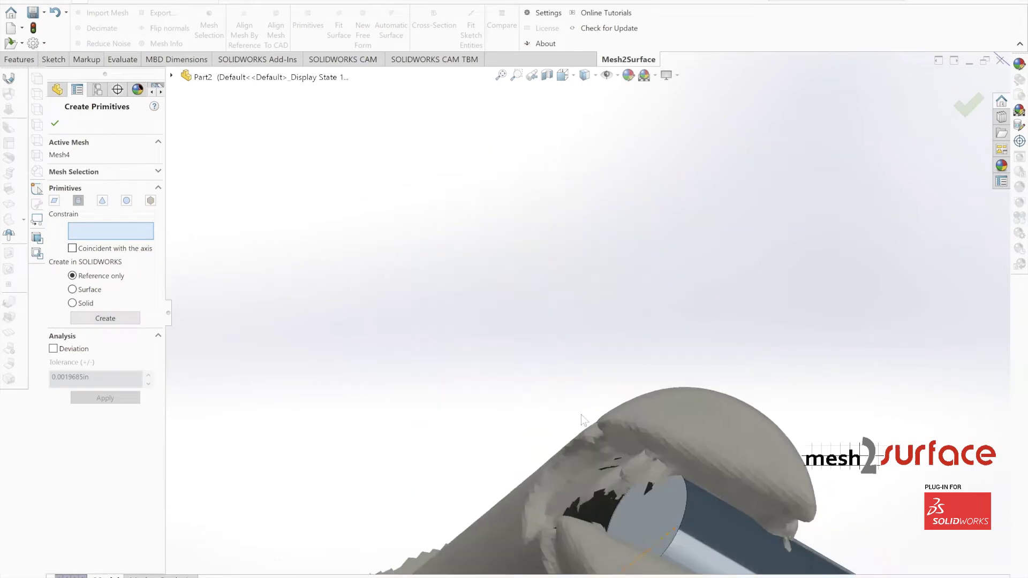
left_click(82, 174)
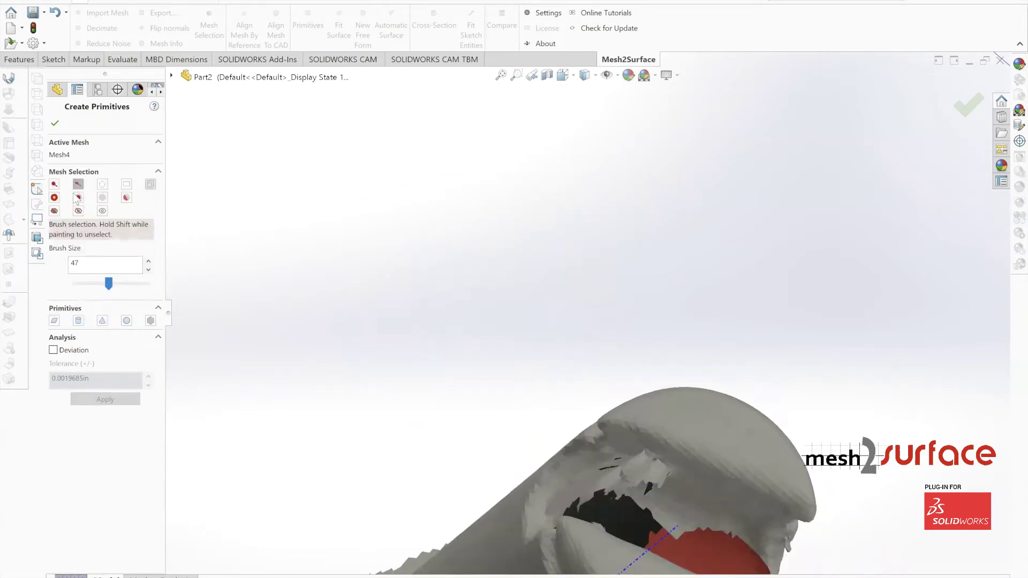
scroll(547, 491, "up", 2)
scroll(547, 492, "down", 3)
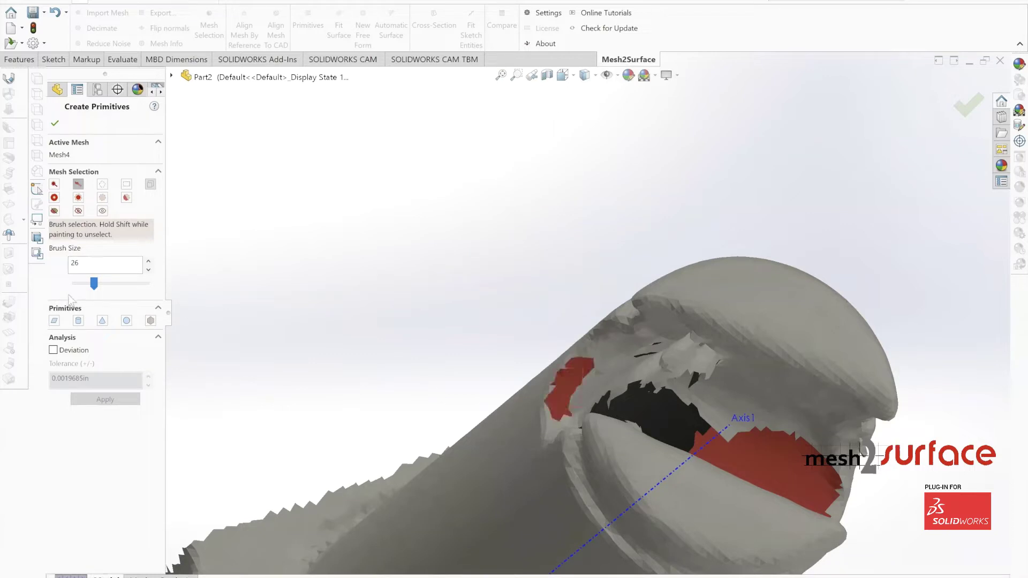
left_click(78, 321)
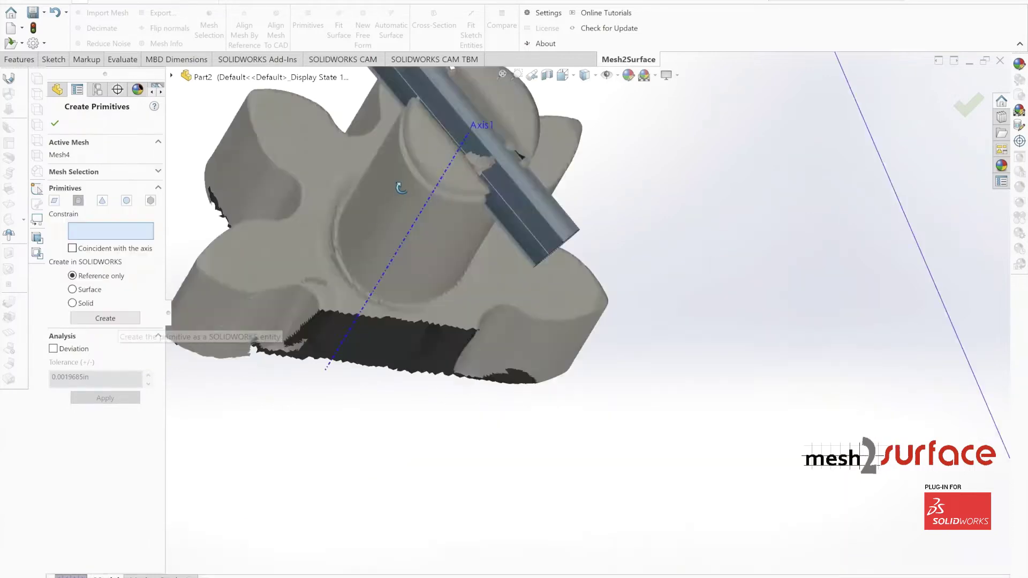
Try constraining the slot's fitted cylinder to Plane 1 at the gear's end face, and clear the constraint.
middle_click_drag(399, 188, 416, 213)
scroll(416, 213, "down", 4)
scroll(606, 248, "up", 5)
scroll(605, 247, "up", 5)
middle_click_drag(605, 248, 584, 201)
scroll(583, 195, "down", 6)
scroll(537, 239, "up", 2)
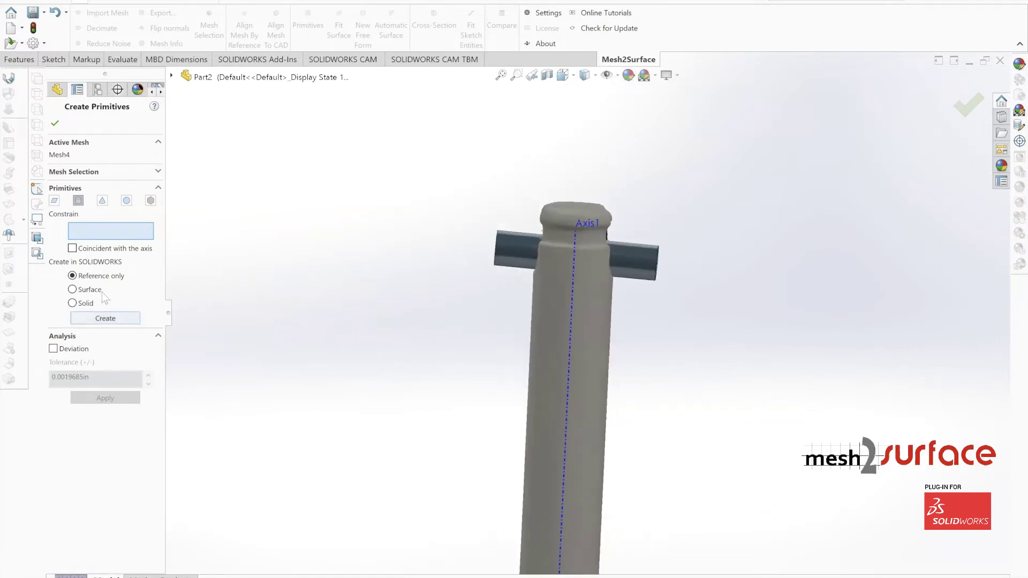
scroll(576, 348, "up", 5)
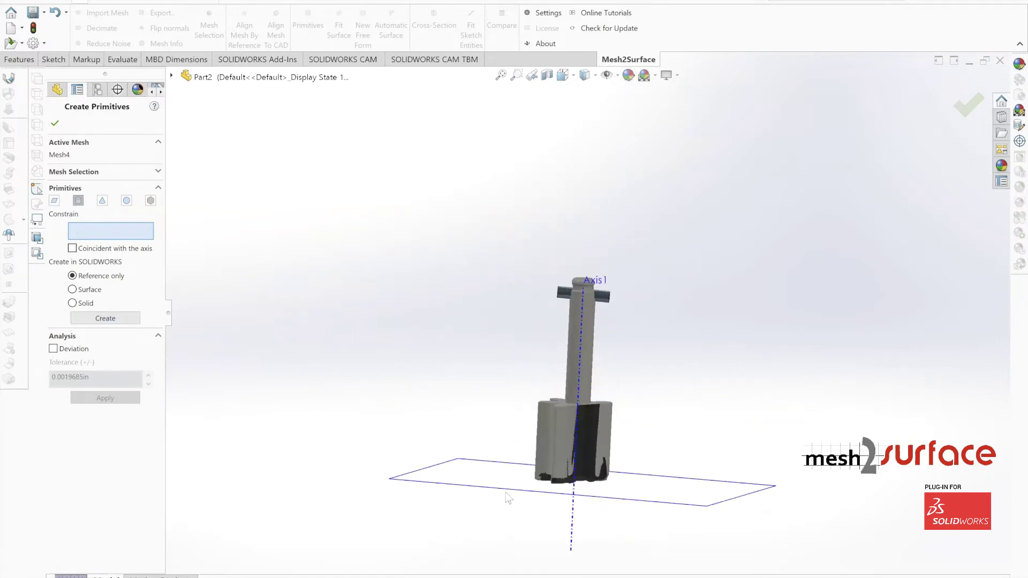
left_click(517, 462)
right_click(102, 232)
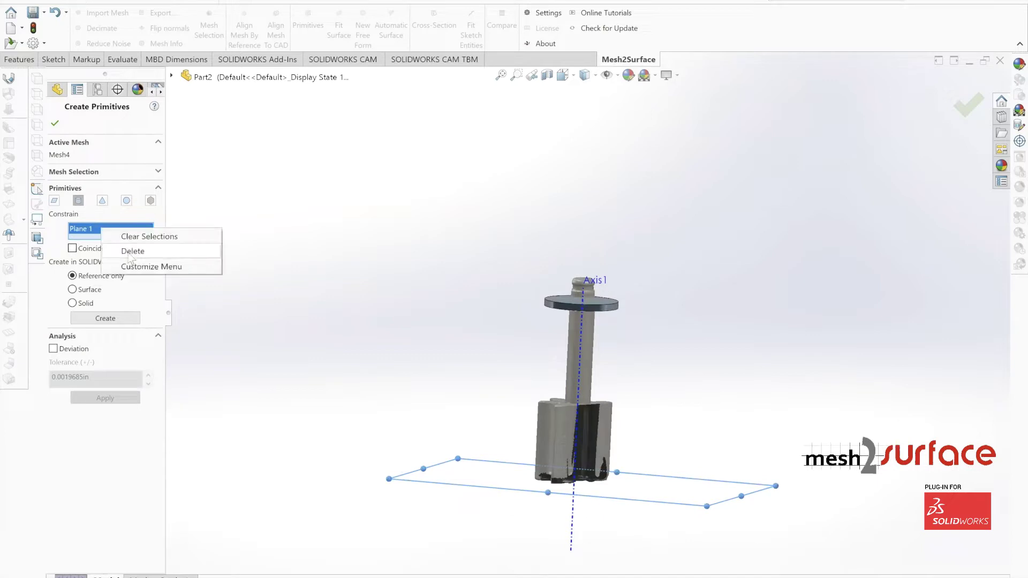
Create the slot's unconstrained cylinder primitive as reference only.
middle_click_drag(519, 335, 548, 326)
scroll(522, 391, "down", 2)
middle_click_drag(522, 391, 529, 304)
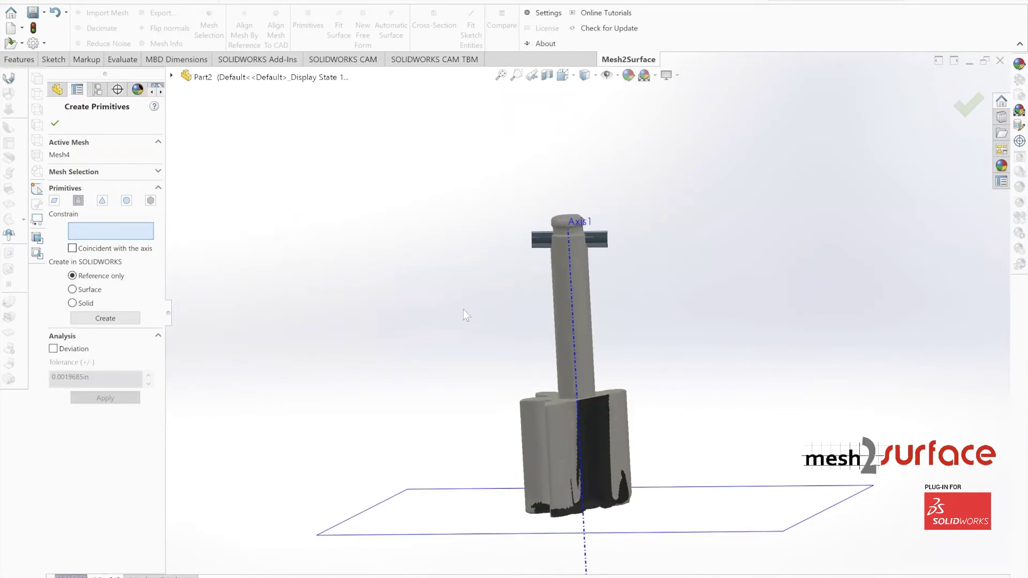
left_click(95, 318)
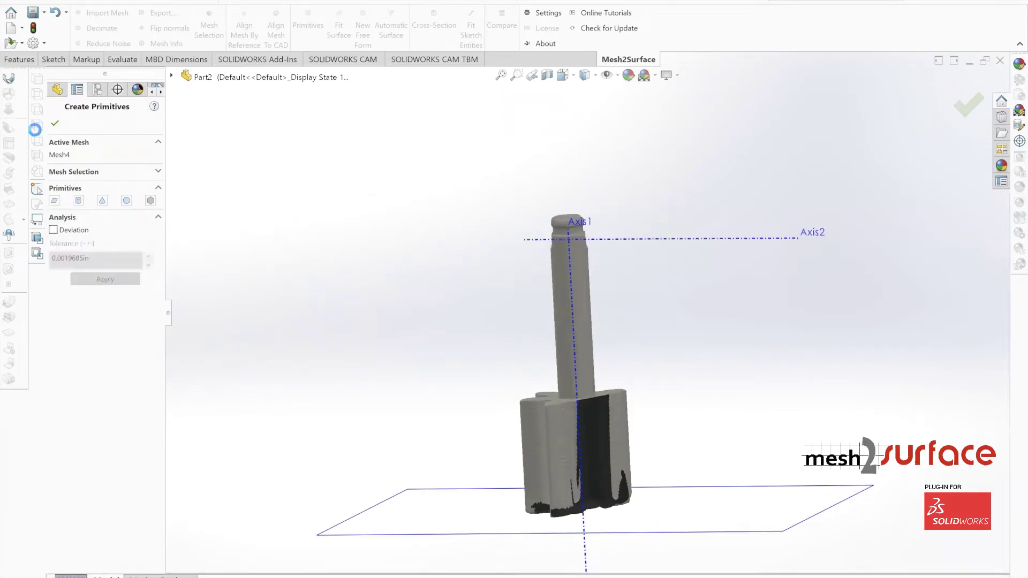
Align the mesh by reference, mapping Axis1 to the X axis and Plane 1 to the Right Plane, with Axis2 as the third feature.
left_click(254, 32)
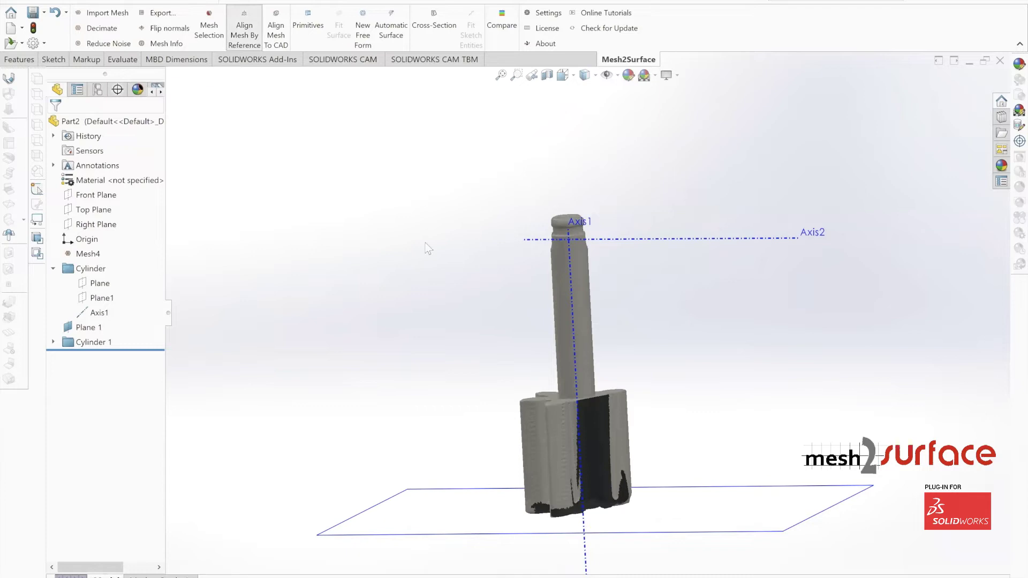
left_click(568, 292)
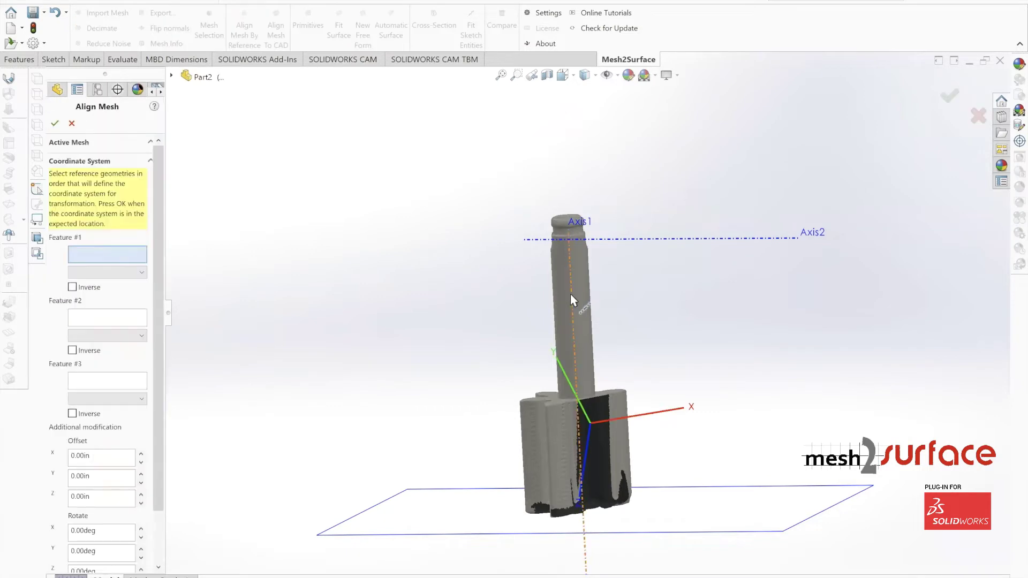
left_click(488, 533)
mouse_move(630, 282)
middle_mouse_down()
mouse_move(673, 339)
mouse_move(620, 278)
middle_mouse_up()
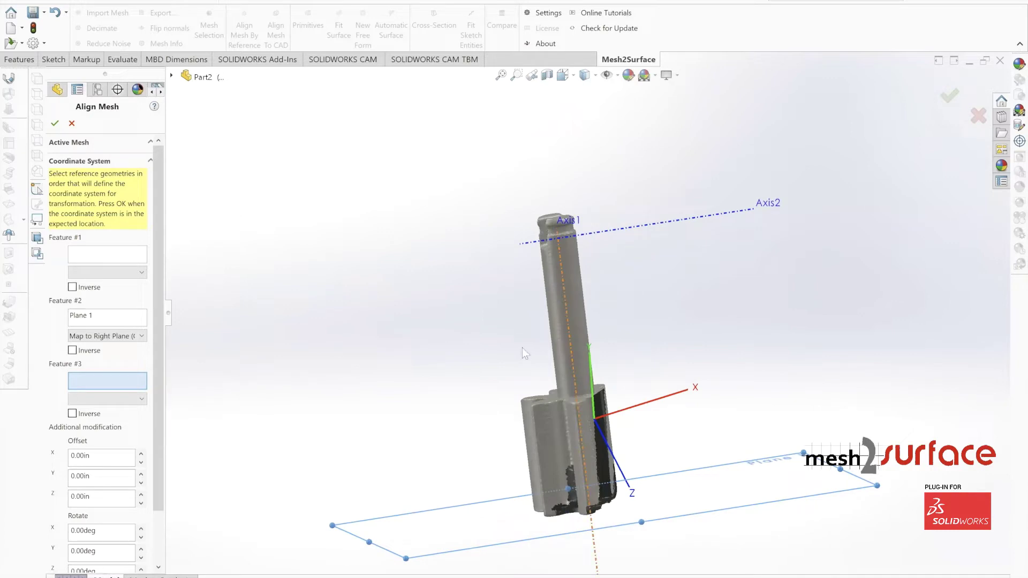
left_click(107, 257)
left_click(569, 279)
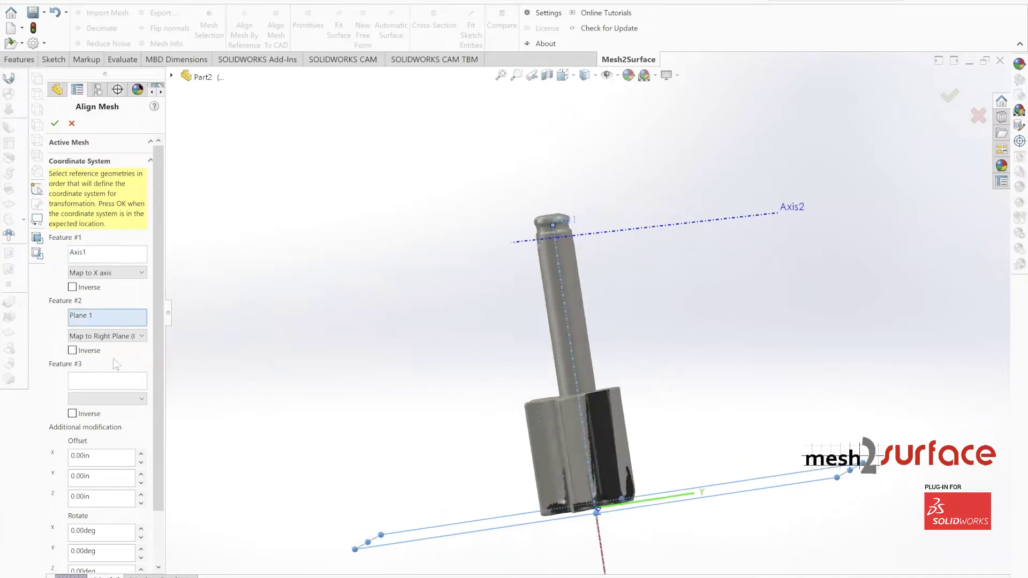
left_click(128, 257)
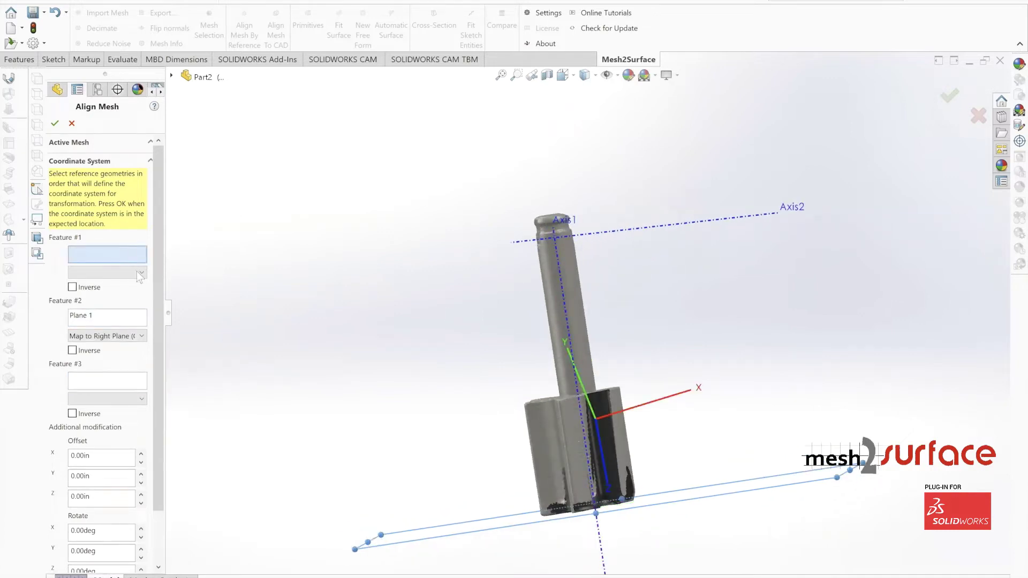
left_click(554, 265)
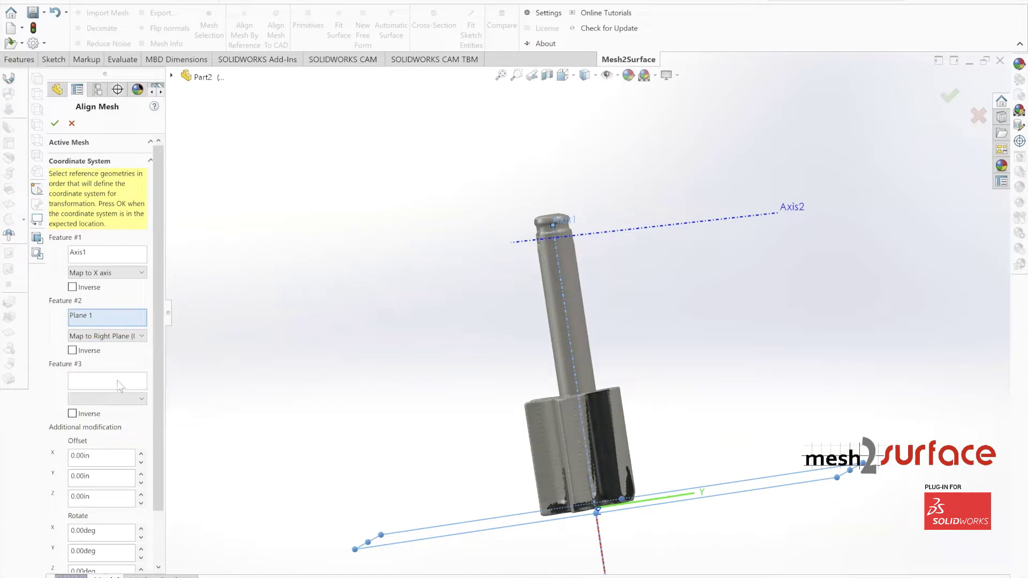
left_click(718, 221)
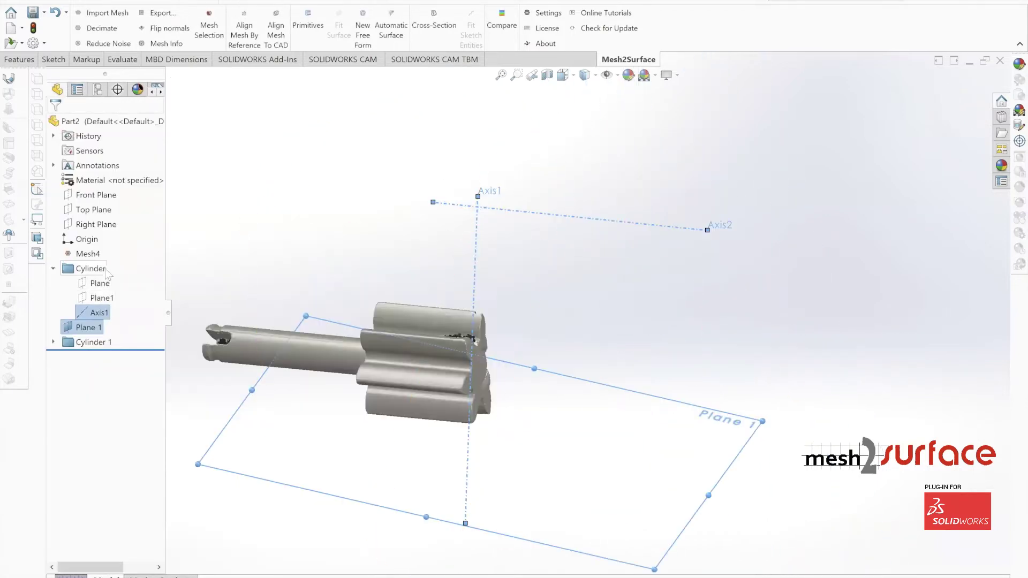
Delete the Cylinder, Plane 1 and Cylinder 1 reference features from the part.
left_click(105, 269)
left_click(90, 343, "shift")
right_click(90, 280)
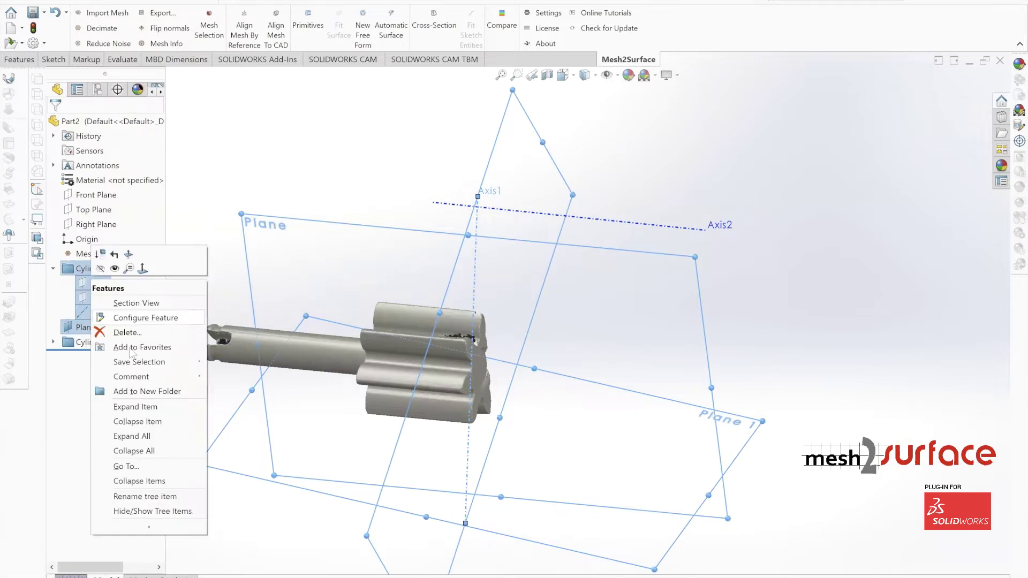
left_click(127, 332)
left_click(461, 133)
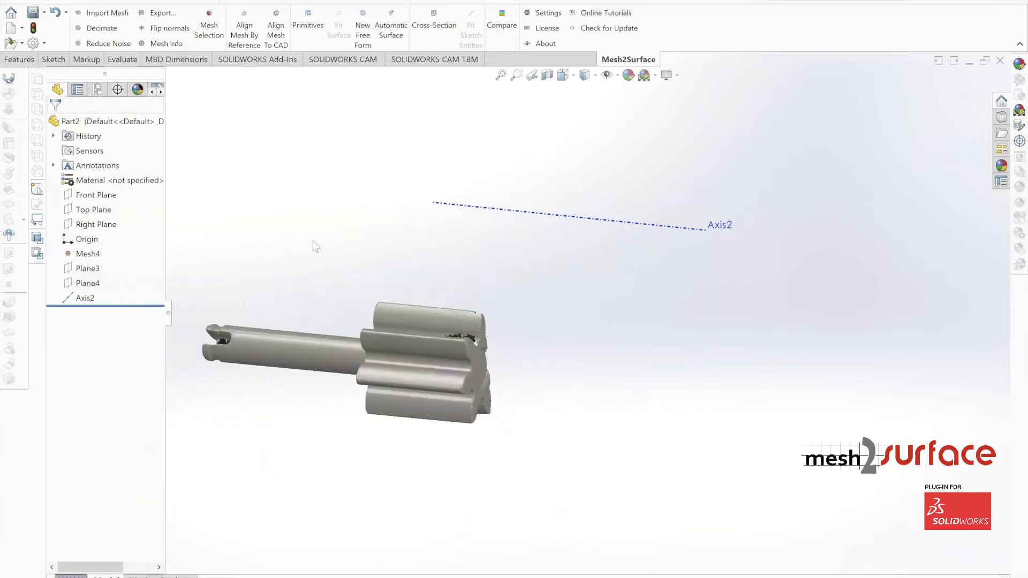
Delete the Plane3, Plane4 and Axis2 helper features from the part.
left_click(87, 268)
left_click(88, 303, "shift")
right_click(78, 276)
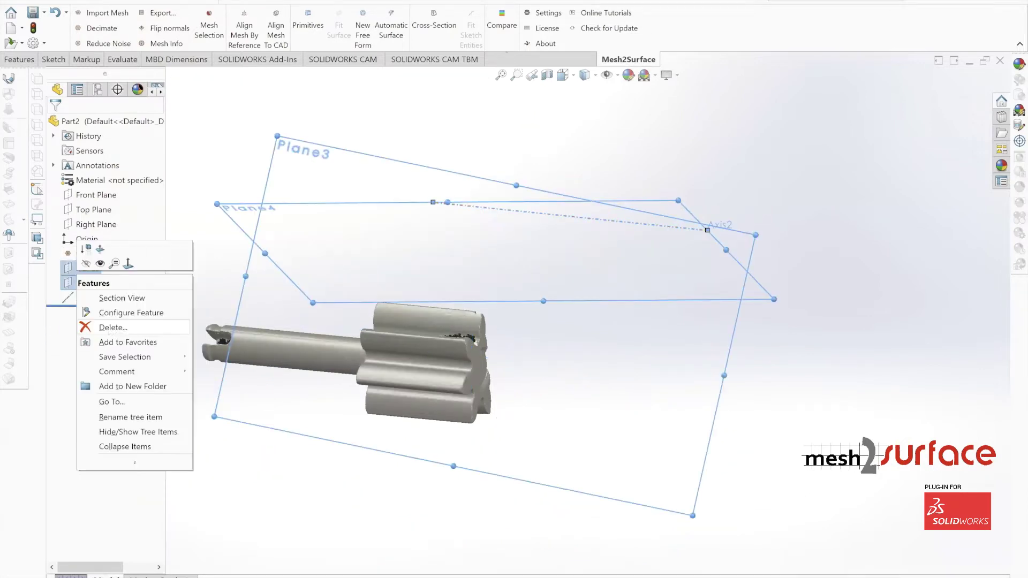
left_click(113, 327)
left_click(461, 134)
middle_click_drag(300, 374, 345, 291)
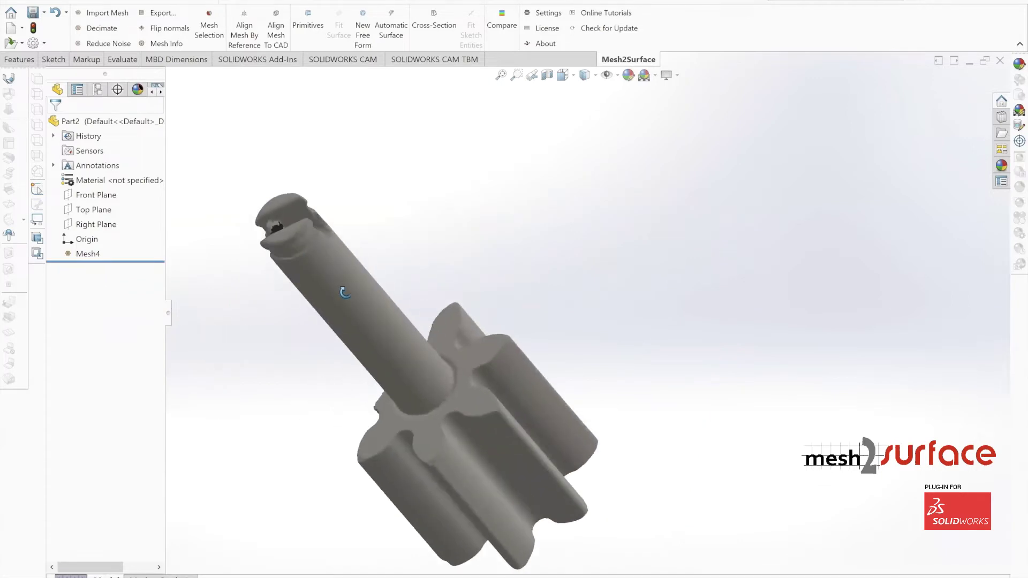
Create a mesh cross-section parallel to the Right Plane, offset about 1.716 in to cut the shaft just beyond the gear.
left_click(96, 224)
middle_click_drag(358, 341, 436, 410)
scroll(427, 303, "down", 5)
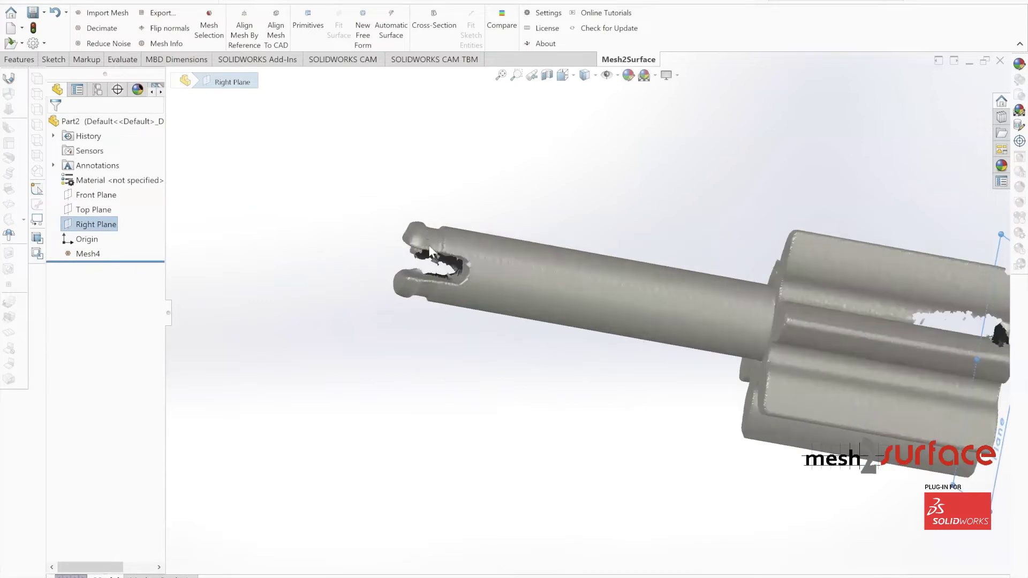
scroll(428, 245, "up", 3)
middle_click_drag(621, 403, 772, 487)
scroll(592, 188, "up", 3)
middle_click_drag(591, 188, 590, 248, "ctrl")
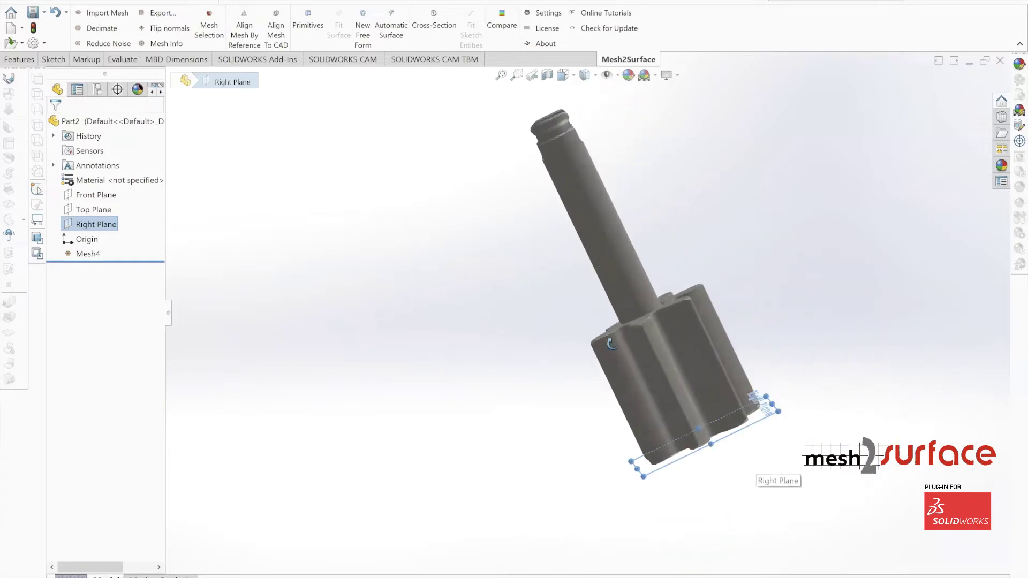
middle_click_drag(611, 343, 687, 489)
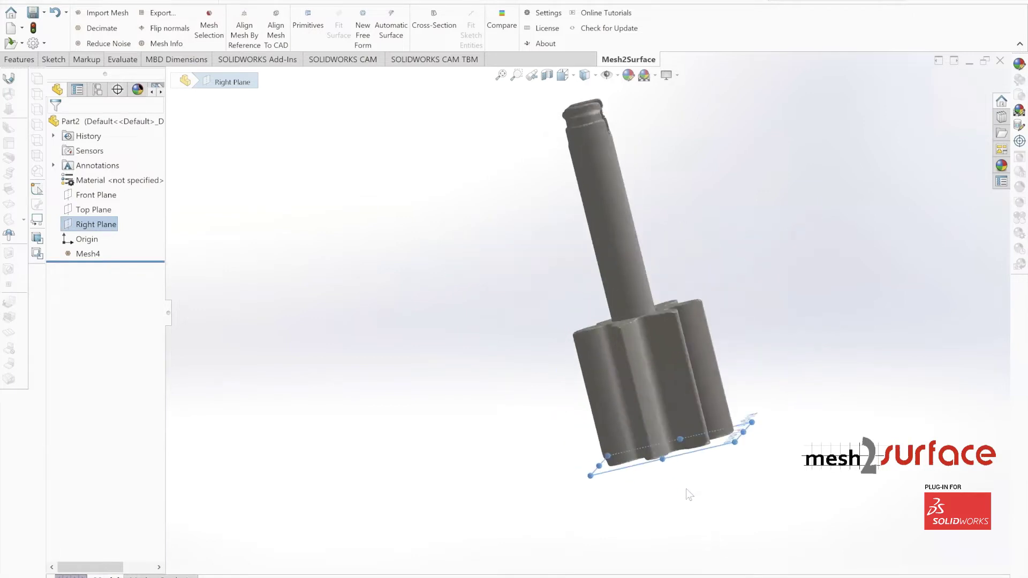
left_click(433, 19)
left_click_drag(674, 461, 633, 297)
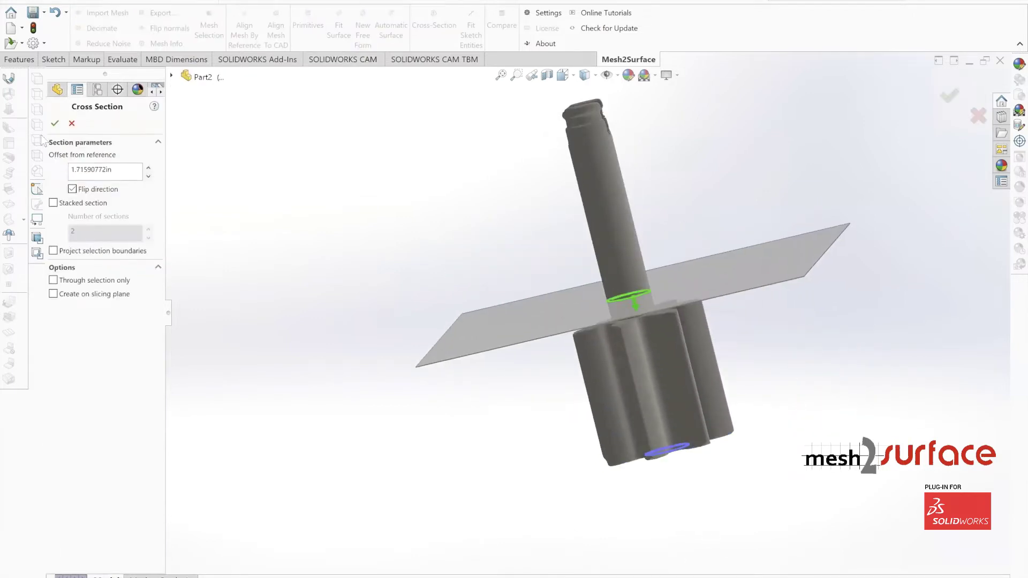
key("Return")
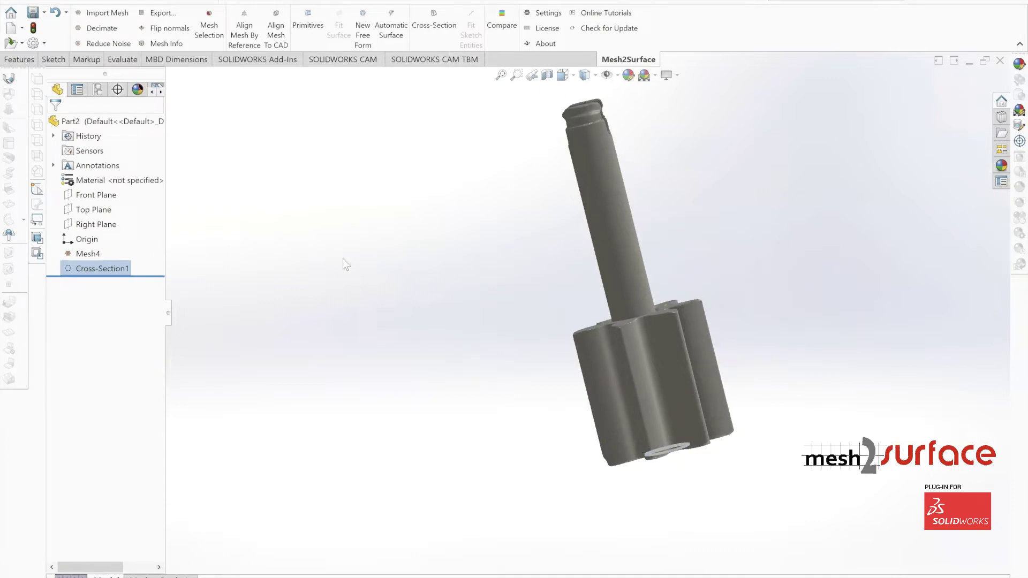
Start a sketch on the Right Plane and fit a circle to the shaft's round cross-section outline.
left_click(96, 224)
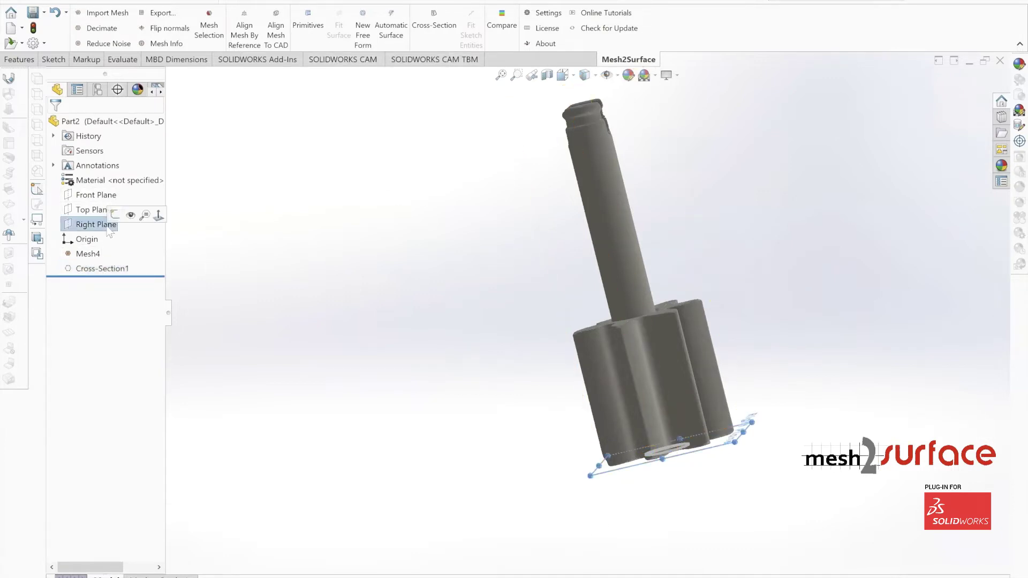
left_click(117, 212)
left_click(628, 59)
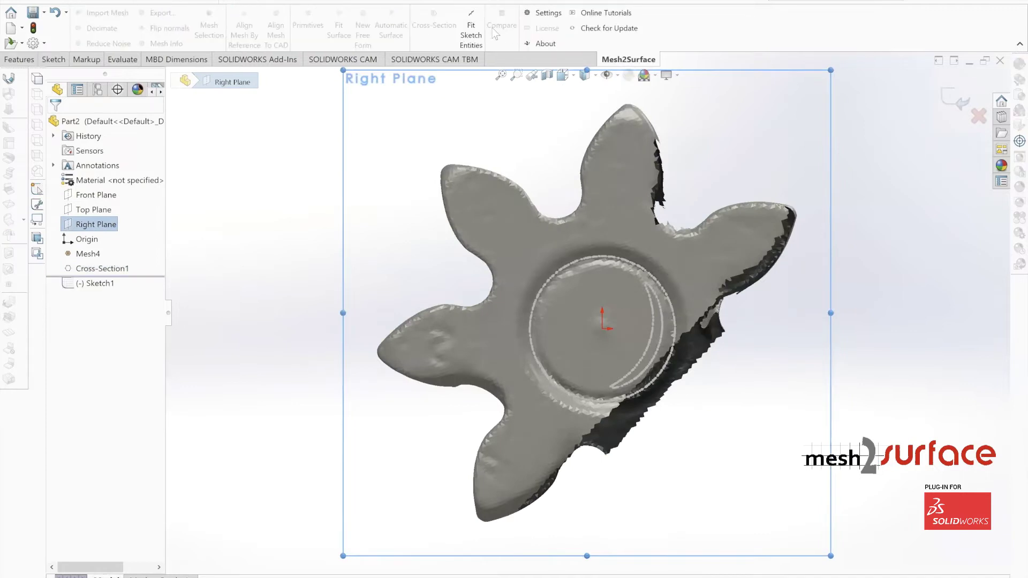
left_click(471, 33)
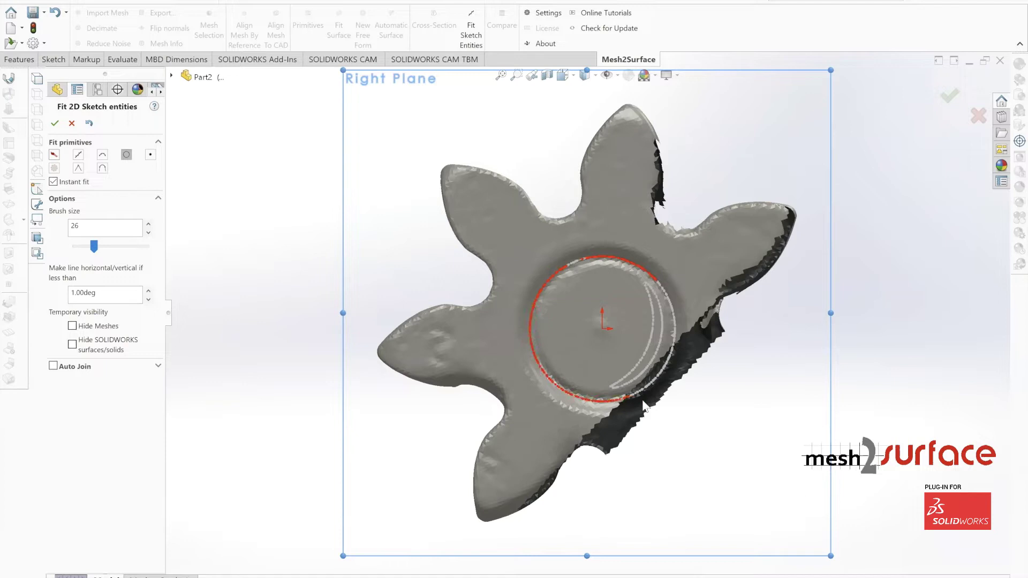
left_click(671, 284)
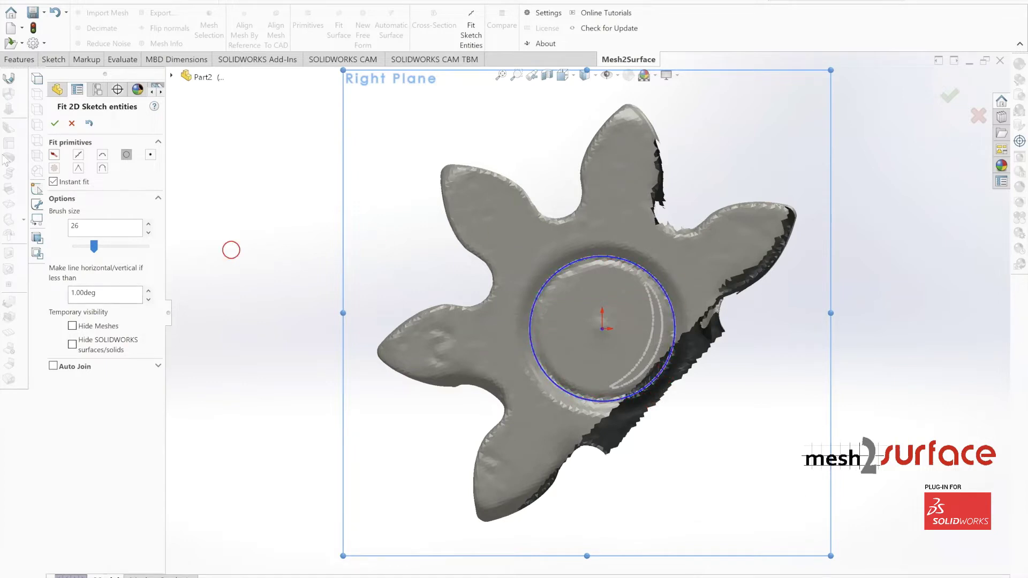
left_click(55, 123)
Make the fitted circle's centre coincident with the sketch origin.
scroll(601, 332, "down", 10)
left_click(600, 304)
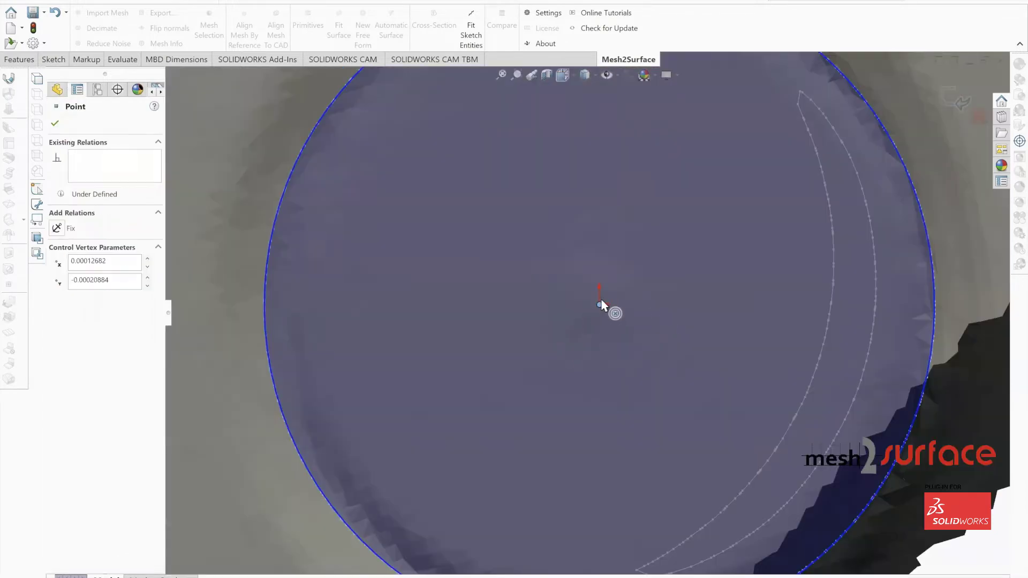
left_click_drag(601, 300, 599, 305)
scroll(545, 145, "up", 5)
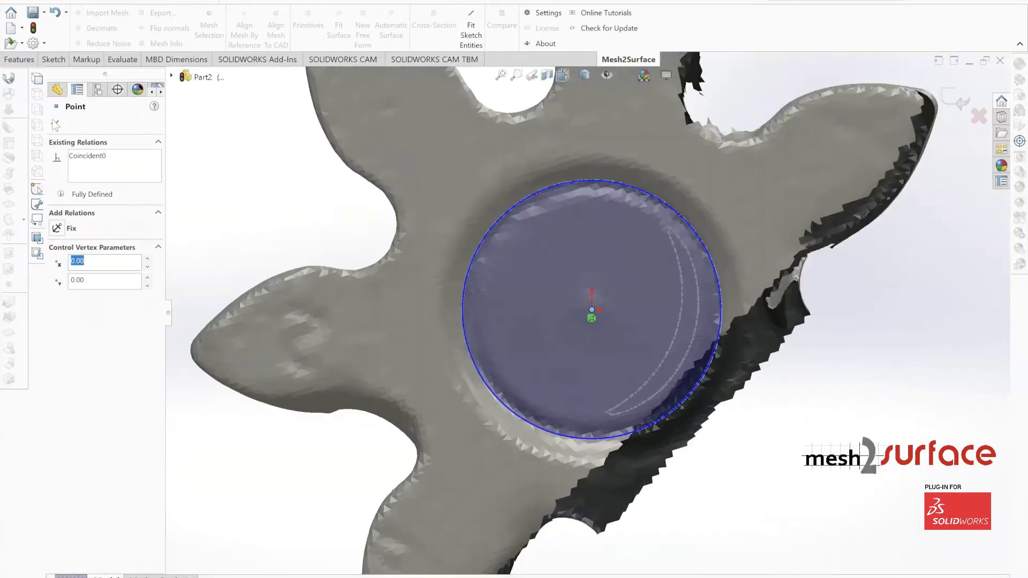
left_click(536, 210)
Dimension the fitted circle with a diameter of 0.5 in.
left_click(53, 59)
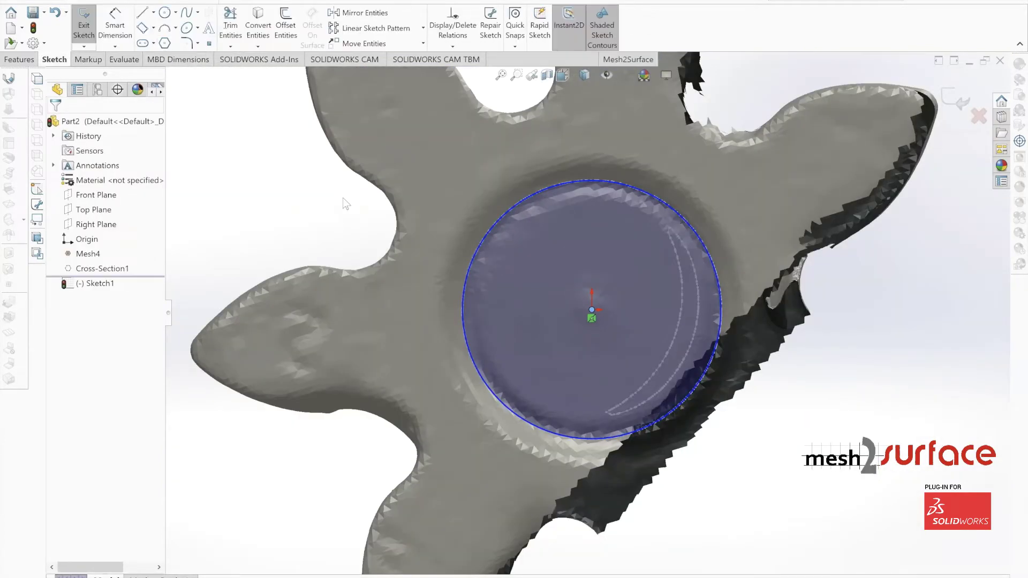
left_click(129, 22)
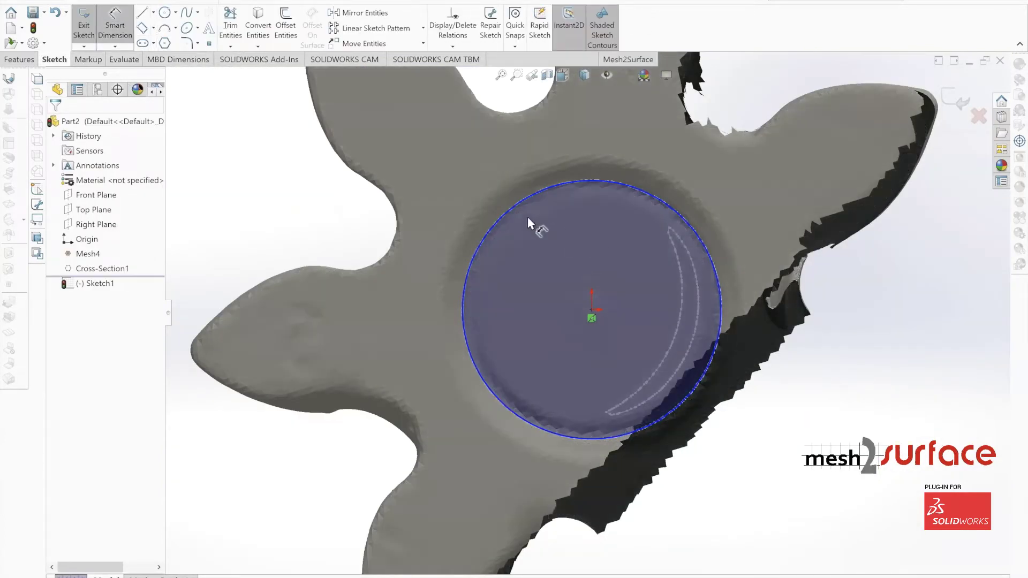
left_click(505, 220)
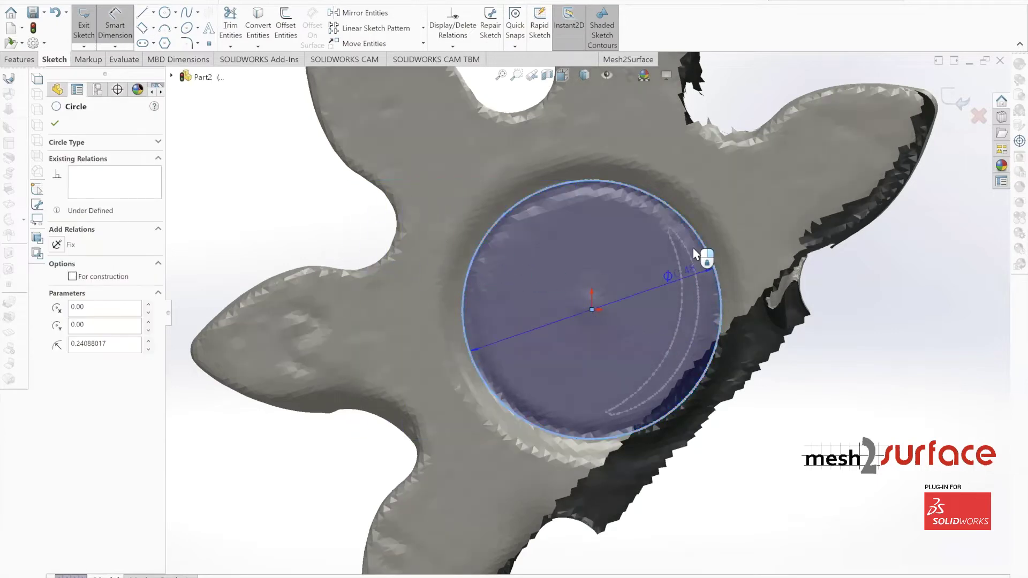
left_click(771, 178)
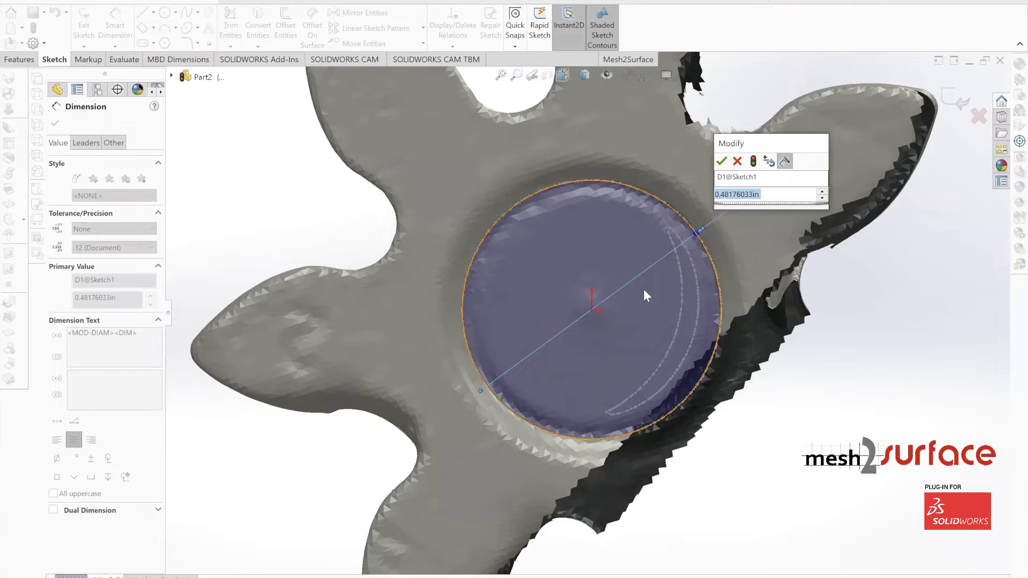
type("0.5")
key("Return")
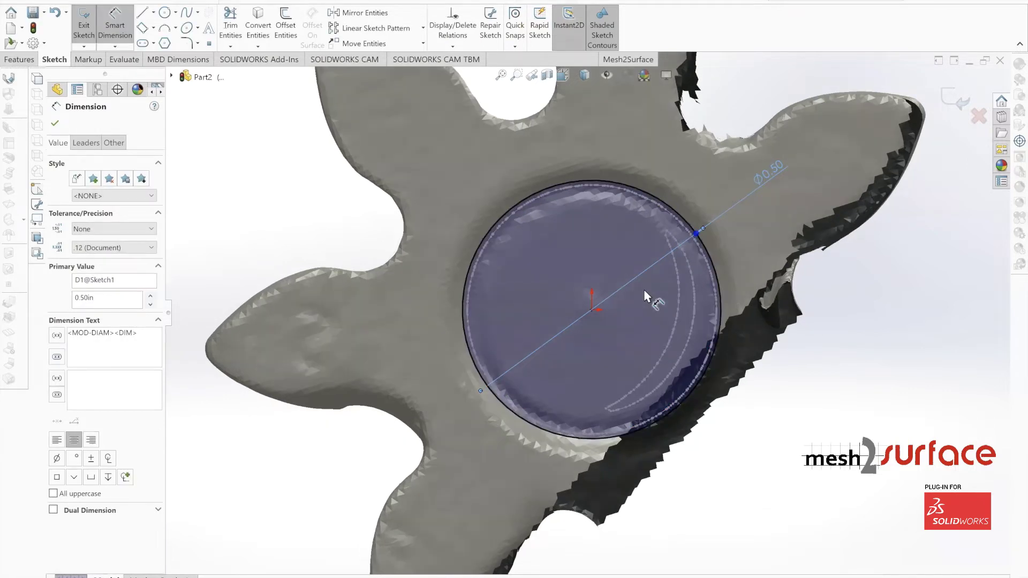
Set the circle's diameter to 0.495 in and finish dimensioning.
double_click(771, 172)
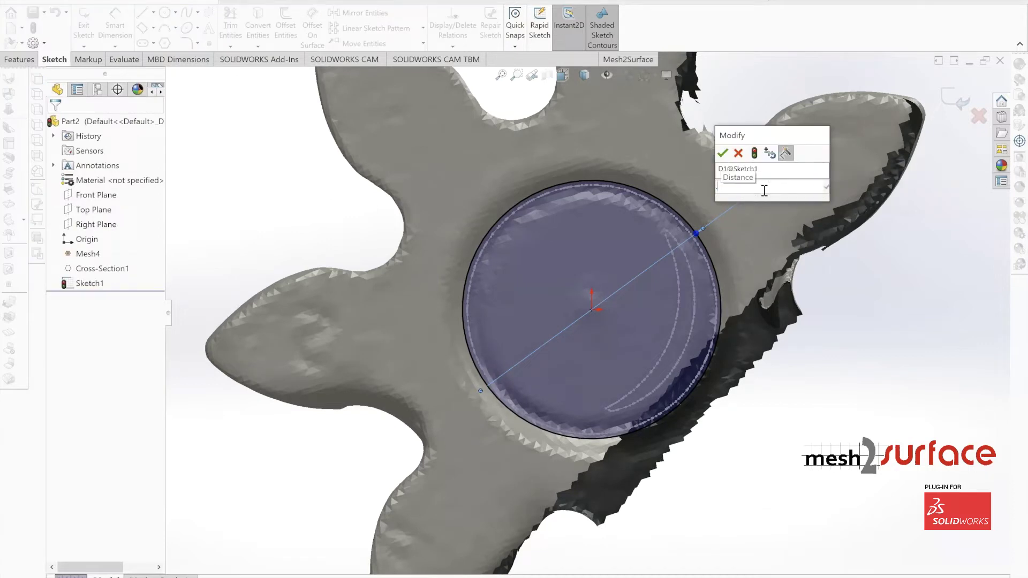
type("495")
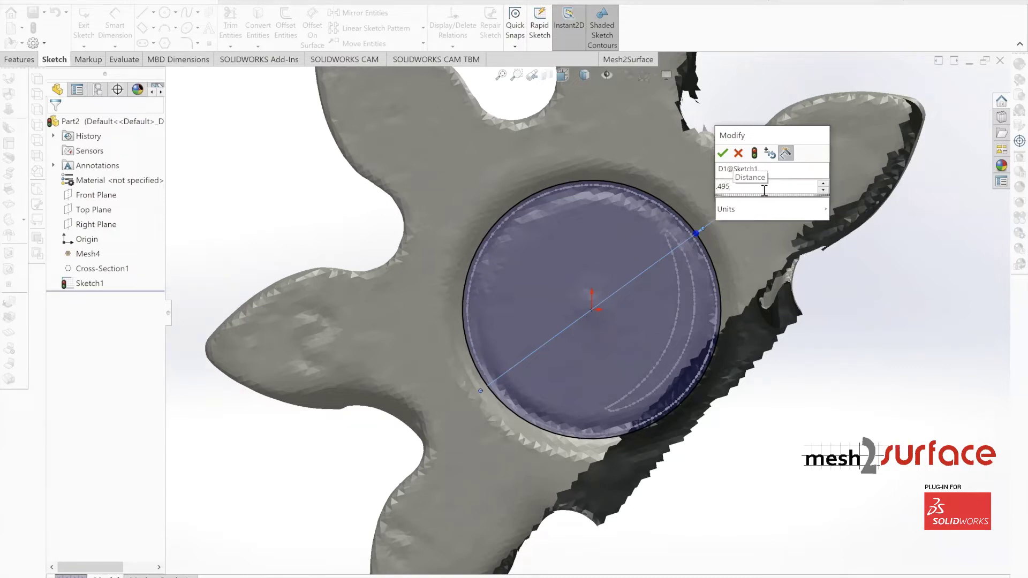
key("Return")
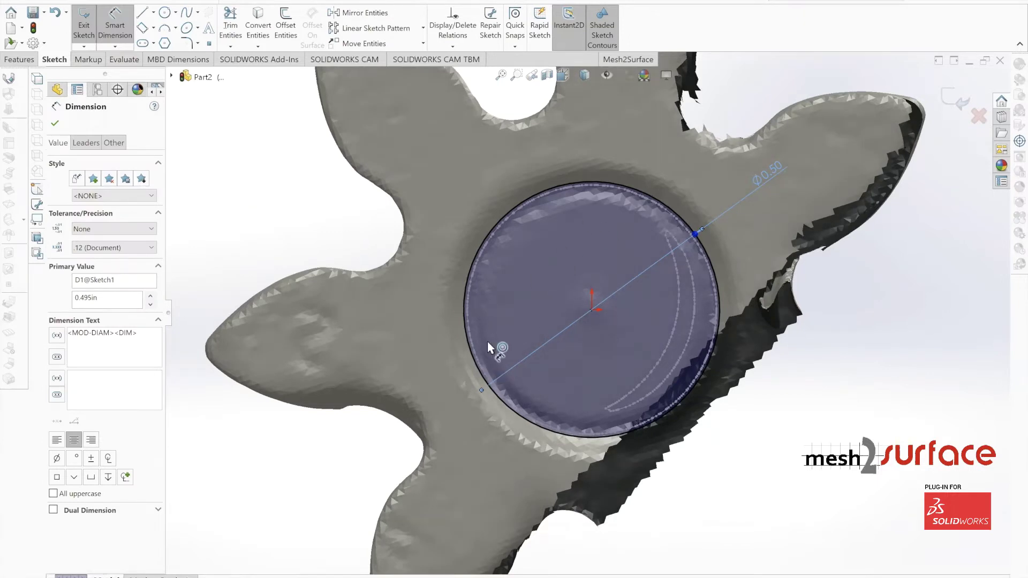
scroll(487, 348, "up", 2)
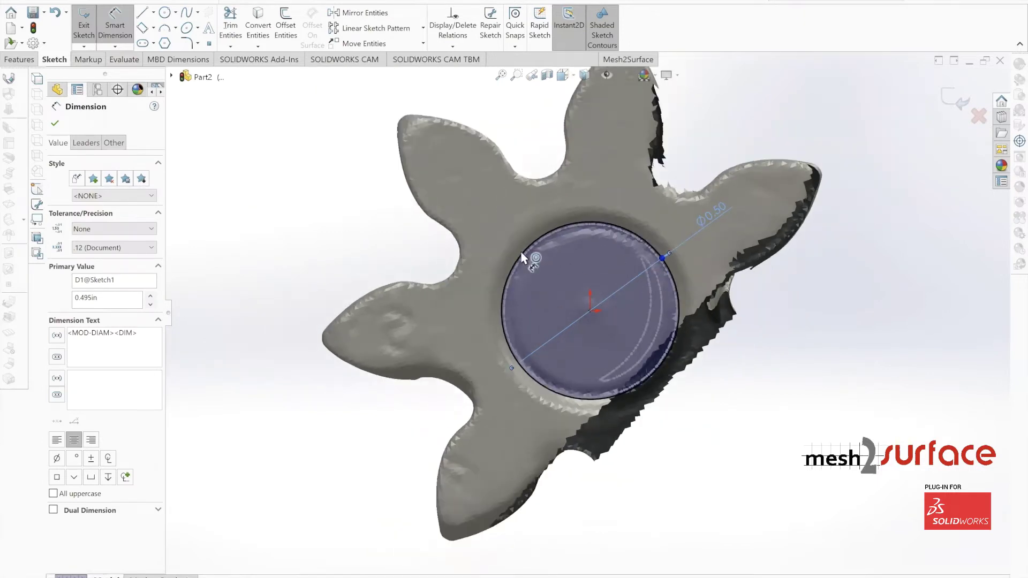
left_click(52, 119)
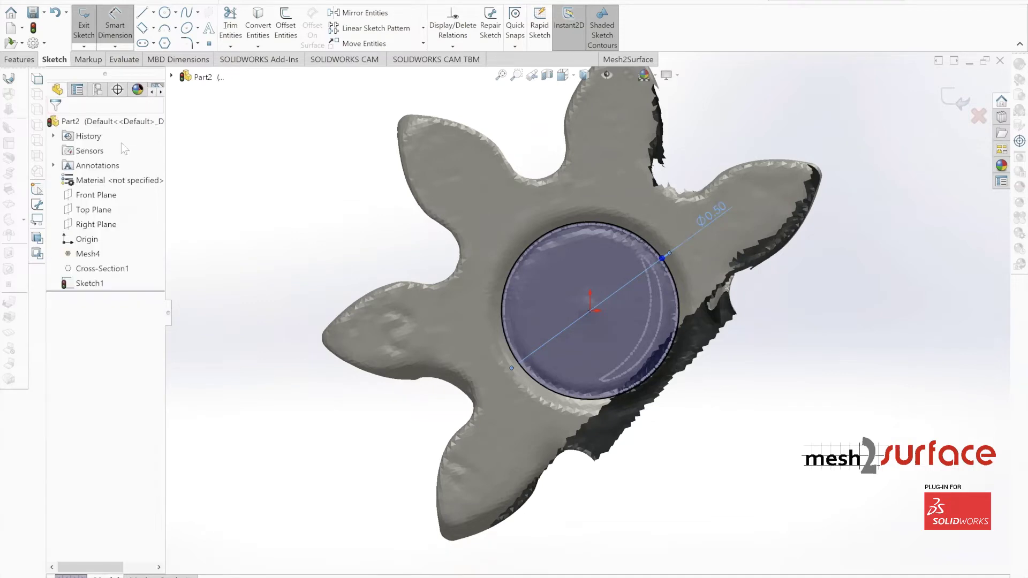
key("Escape")
Begin a blind boss extrusion of the circle along the shaft, with a depth of about 3.86 in reaching the slotted tip.
scroll(588, 307, "up", 3)
middle_click_drag(557, 362, 560, 166)
scroll(484, 331, "down", 3)
scroll(485, 331, "up", 5)
left_click(20, 60)
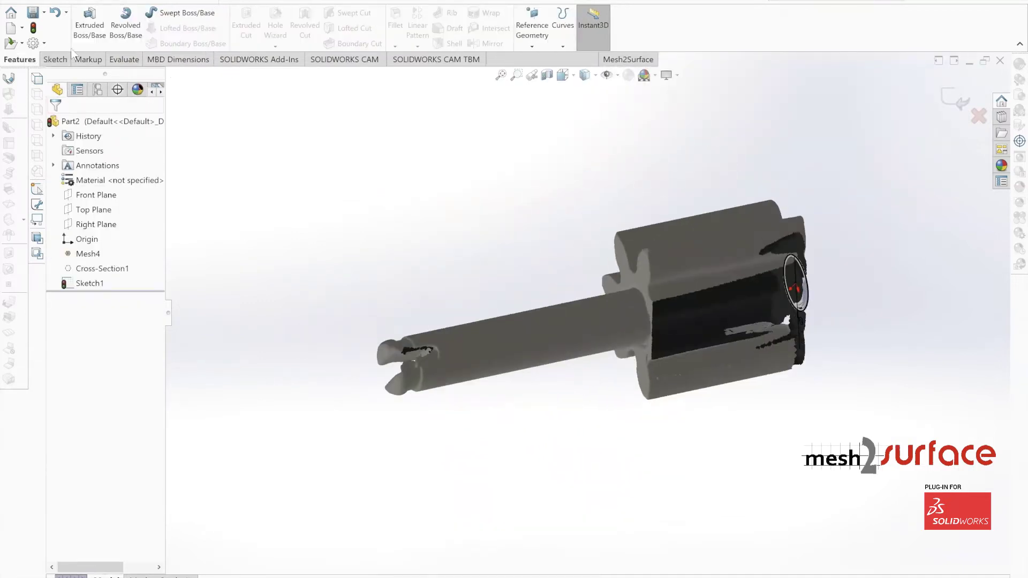
left_click(100, 20)
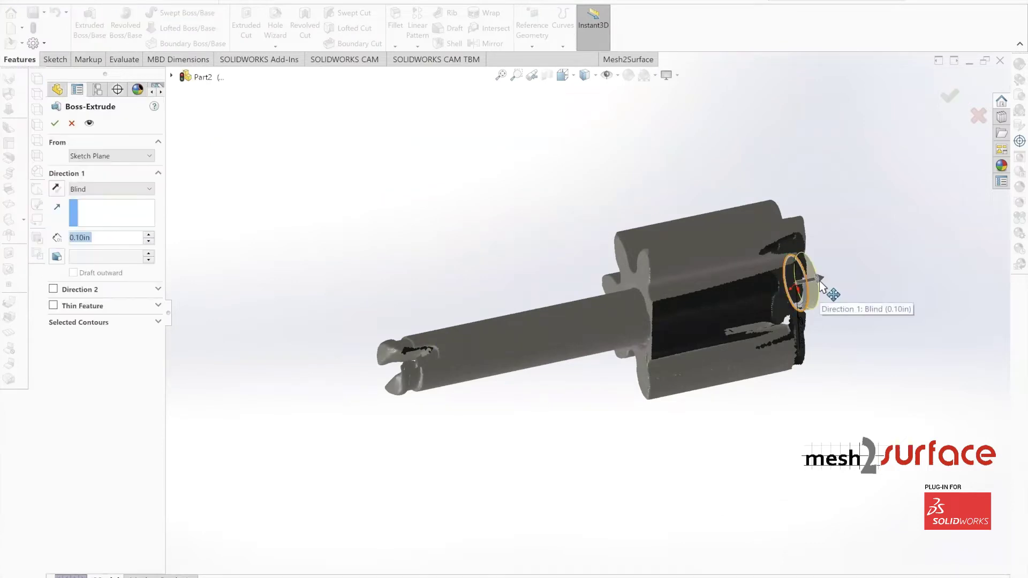
left_click_drag(667, 311, 390, 412)
middle_click_drag(396, 302, 383, 284)
scroll(382, 378, "down", 1)
scroll(386, 364, "down", 3)
left_click_drag(406, 333, 428, 343)
middle_click_drag(429, 343, 377, 319)
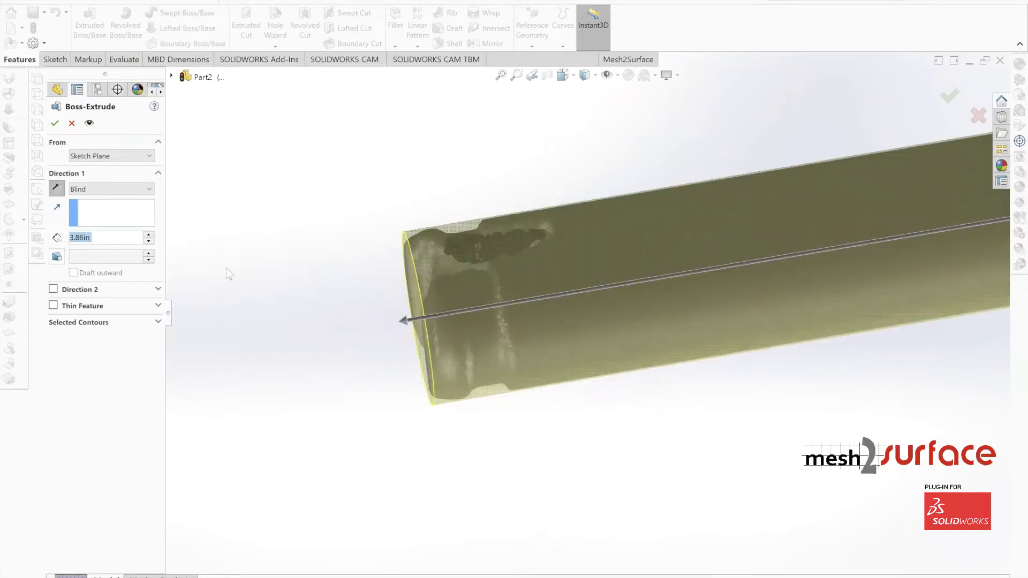
Try an extrusion depth of 3.85 in against the slotted end of the mesh.
left_click(75, 239)
scroll(582, 309, "up", 2)
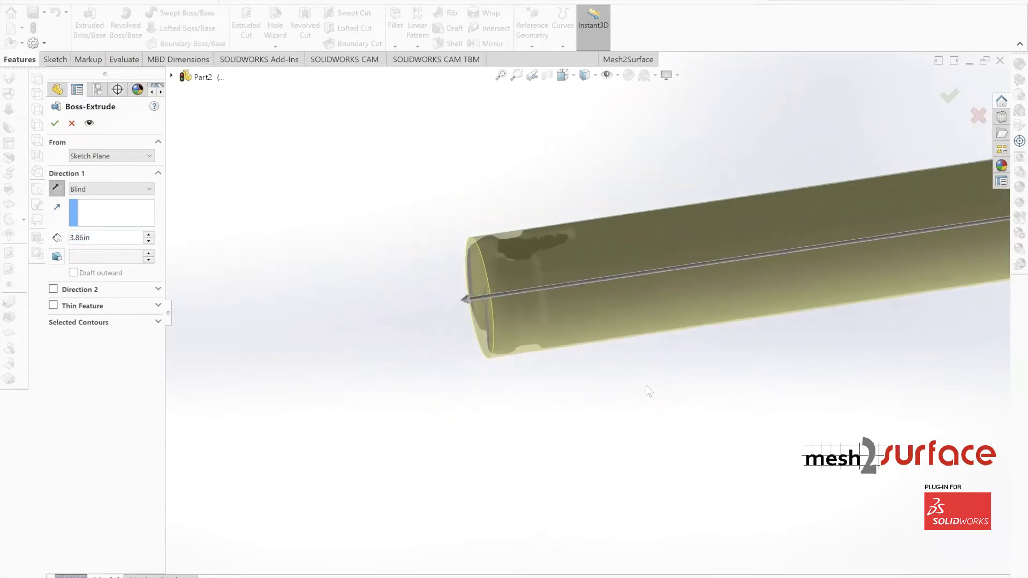
scroll(522, 235, "down", 2)
middle_click_drag(477, 294, 495, 254)
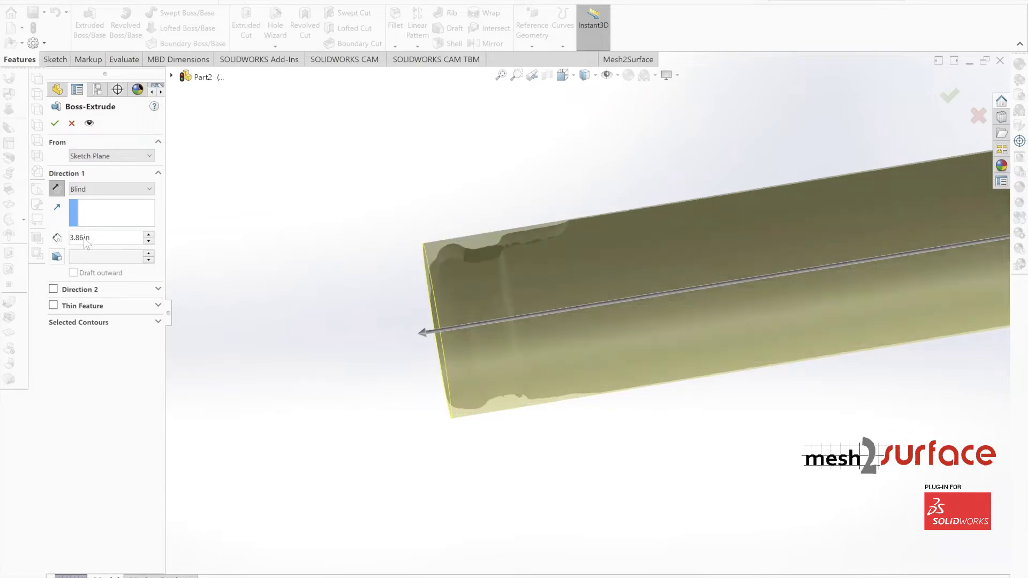
right_click(152, 252)
key("BackSpace")
type("5")
key("Return")
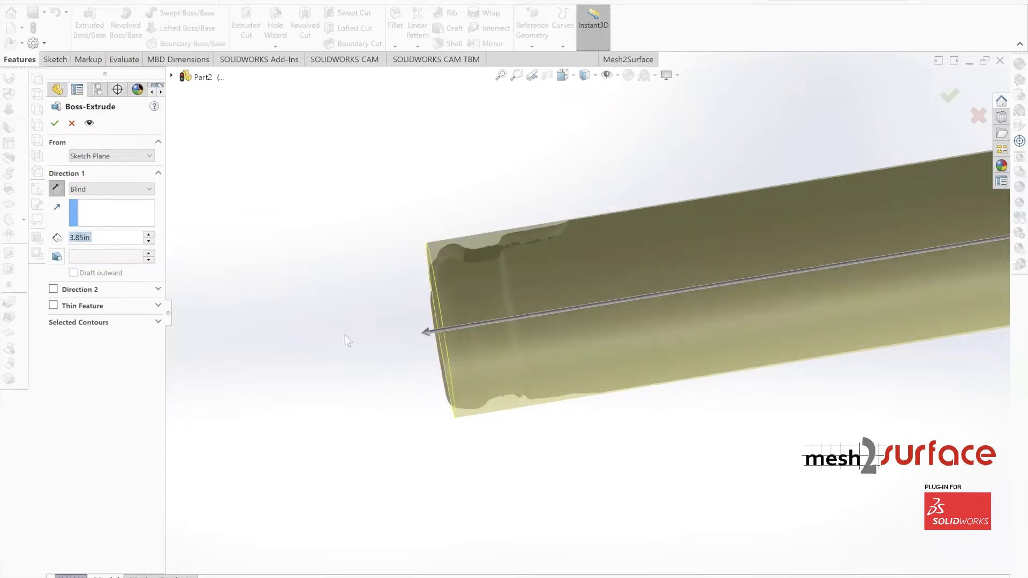
Refine the extrusion depth to 3.855 in and finally 3.86 in, and complete the shaft boss.
mouse_move(394, 297)
middle_mouse_down()
mouse_move(402, 284)
mouse_move(377, 290)
middle_mouse_up()
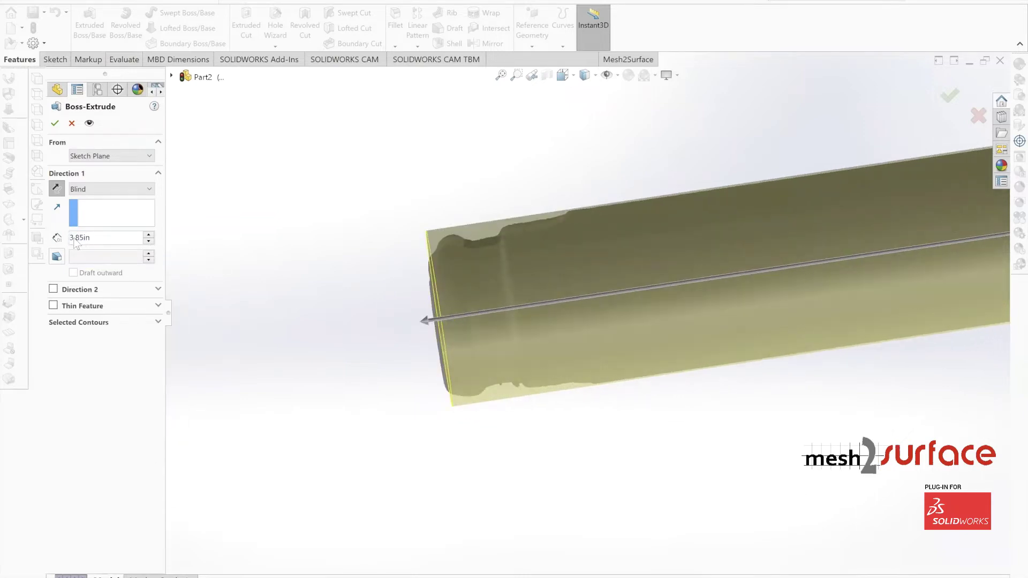
right_click(90, 242)
left_click(89, 243)
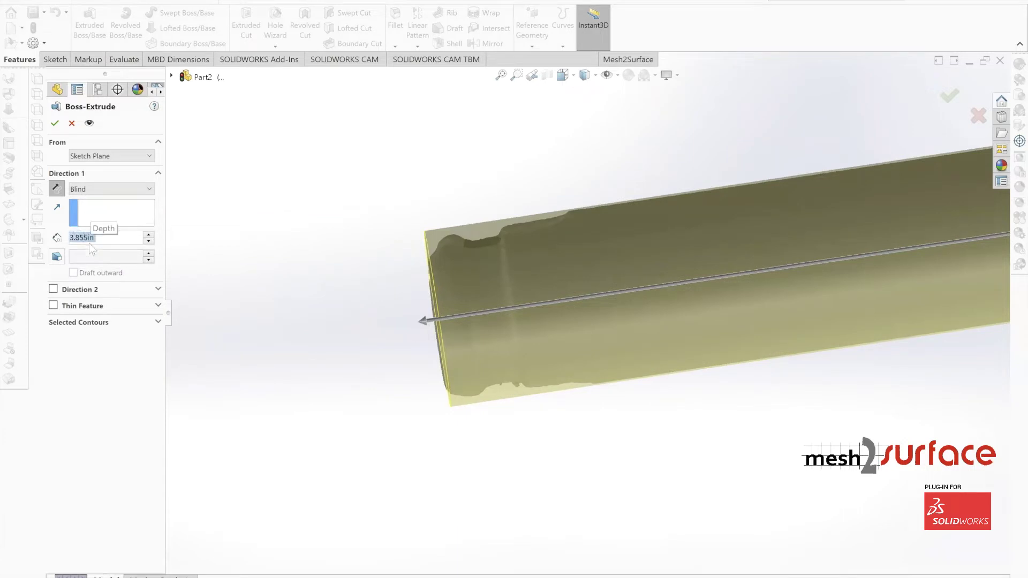
right_click(88, 237)
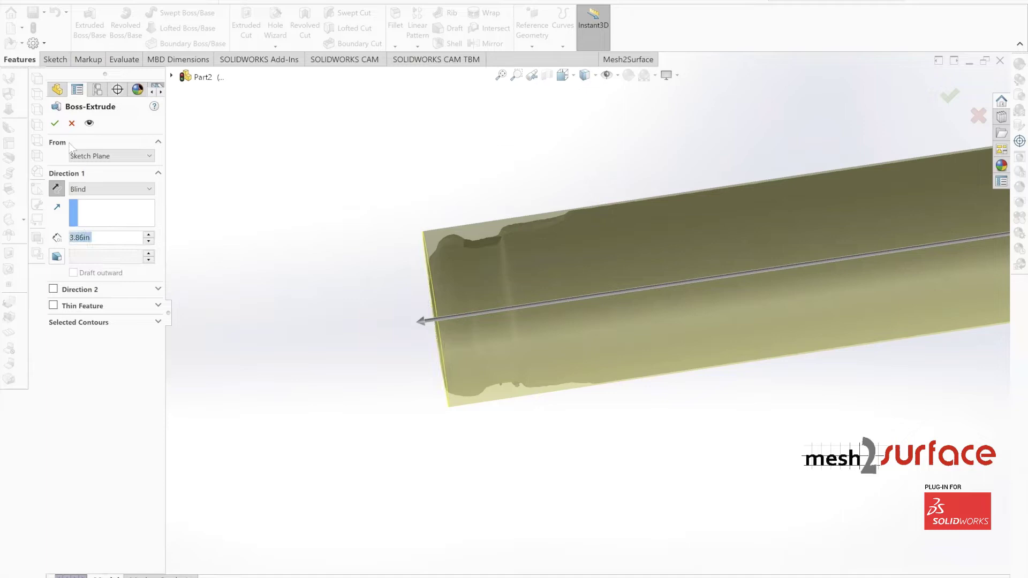
left_click(55, 123)
Start a mesh cross-section referenced to the Right Plane, with the section plane cutting through the gear.
scroll(516, 297, "up", 4)
middle_click_drag(545, 310, 430, 287)
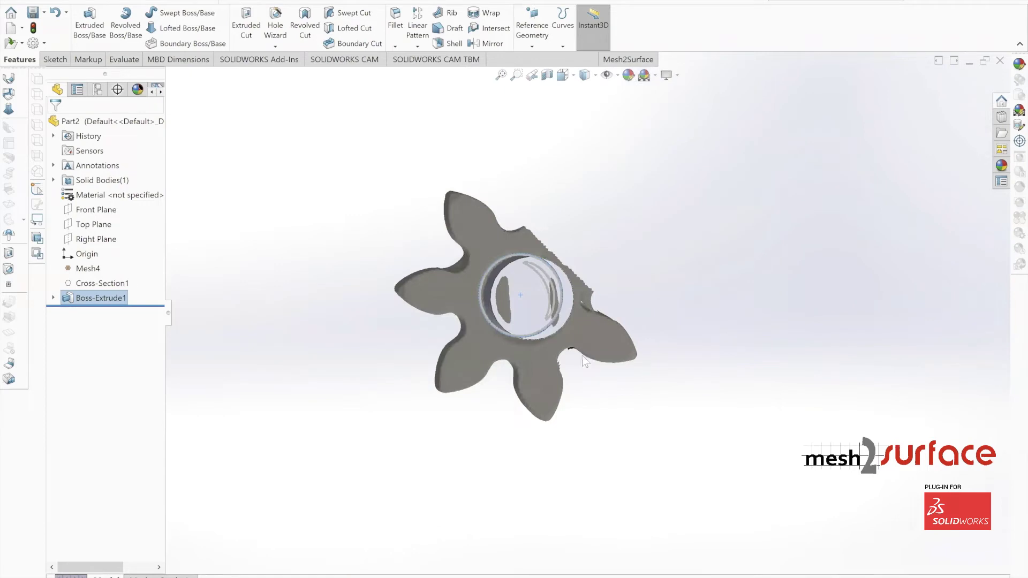
middle_click_drag(583, 356, 21, 192)
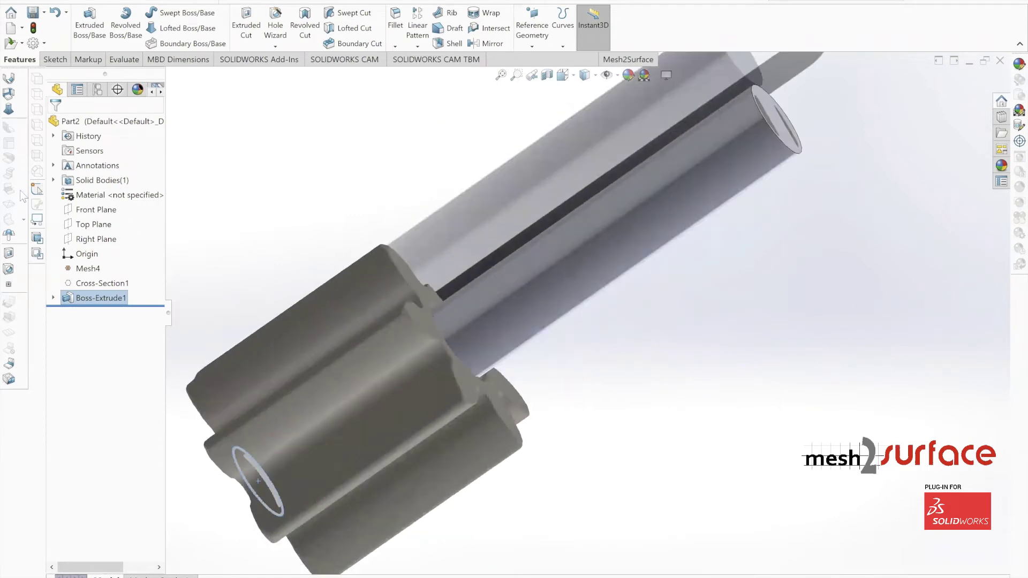
left_click(92, 237)
scroll(415, 332, "up", 3)
middle_click_drag(415, 333, 387, 306)
left_click(613, 62)
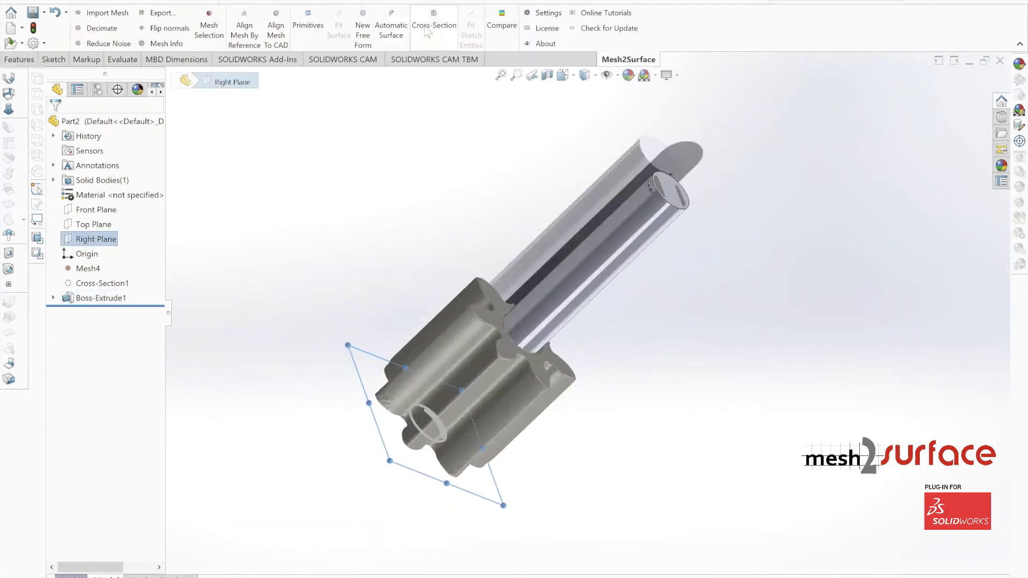
left_click(434, 29)
middle_click_drag(454, 402, 1, 154)
Make it a stacked section with 13 sections and create the cross-section.
left_click(54, 204)
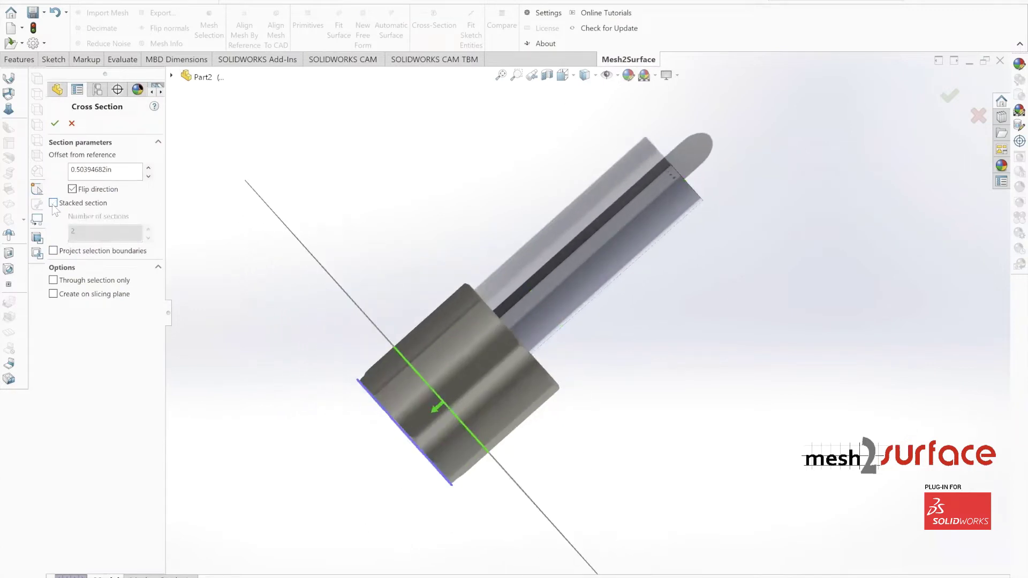
left_click(148, 230)
left_click(148, 230)
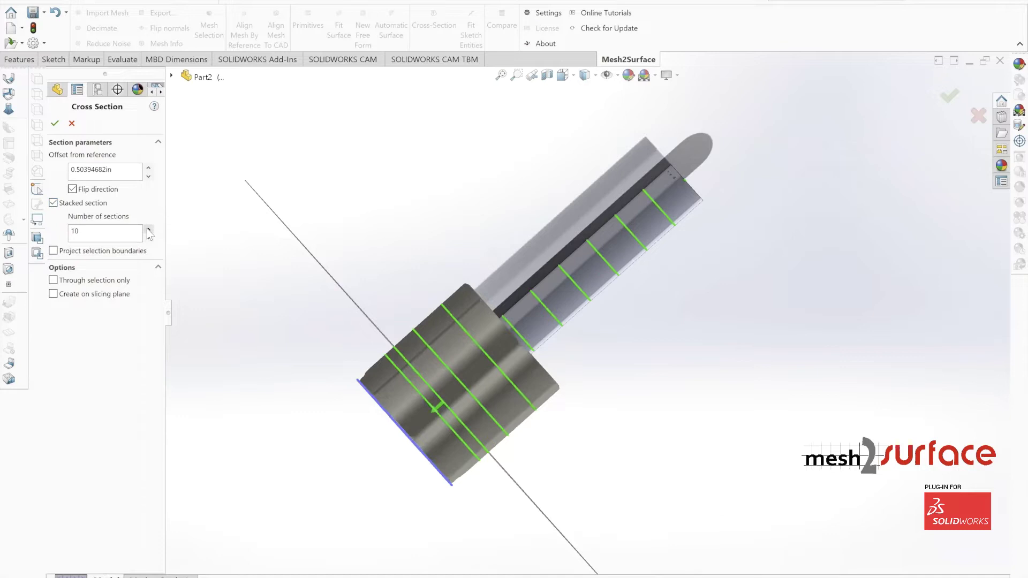
left_click(148, 229)
middle_click_drag(407, 300, 366, 378)
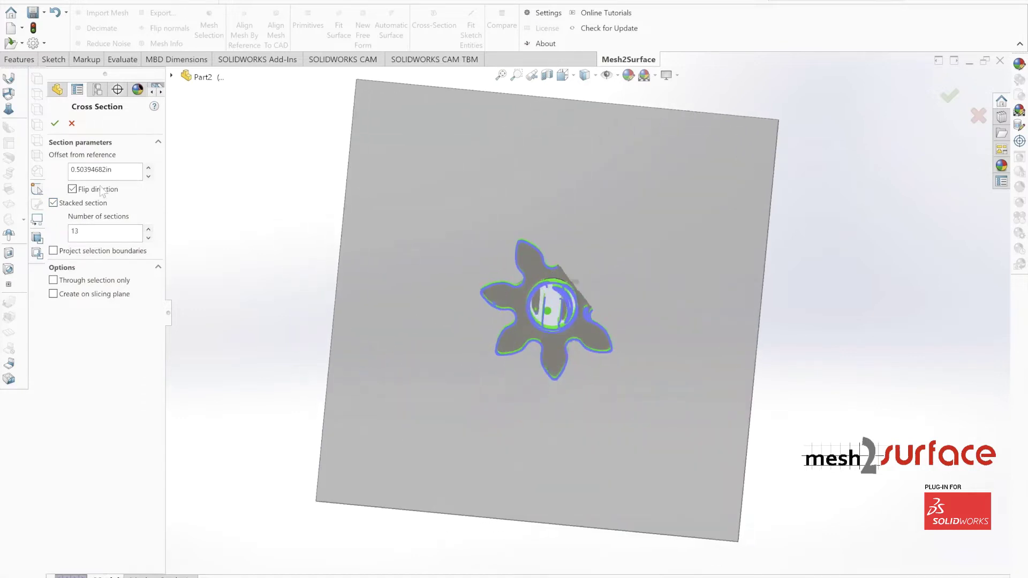
left_click(55, 124)
Hide the first cross-section and start a sketch on the Right Plane, viewed straight on.
right_click(102, 283)
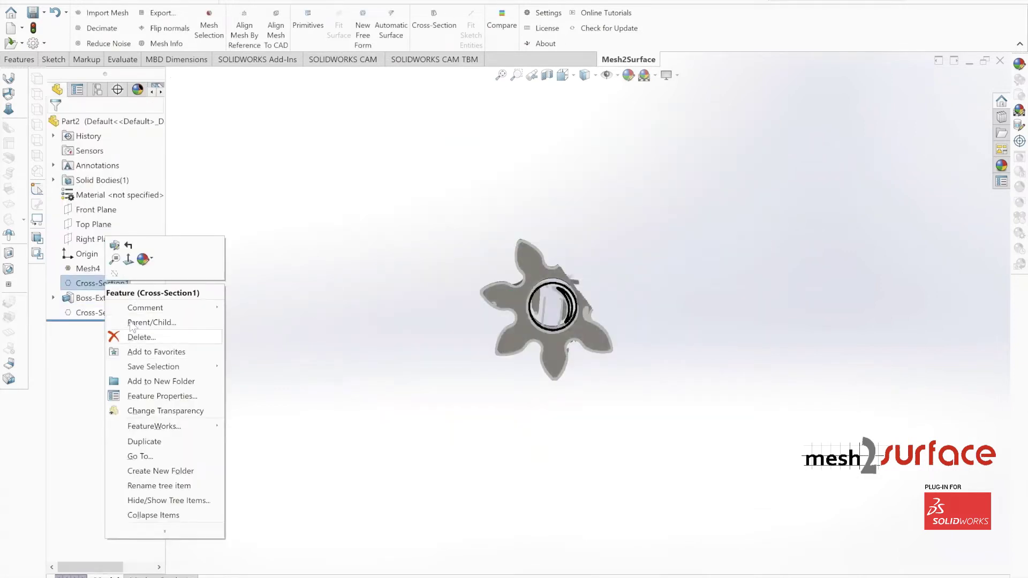
left_click(114, 273)
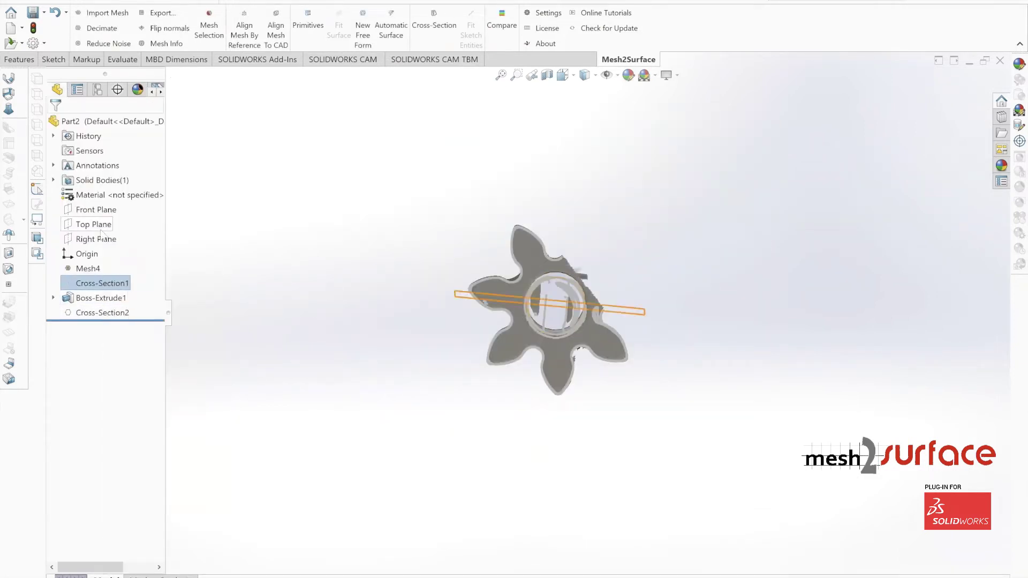
left_click(101, 239)
left_click(121, 252)
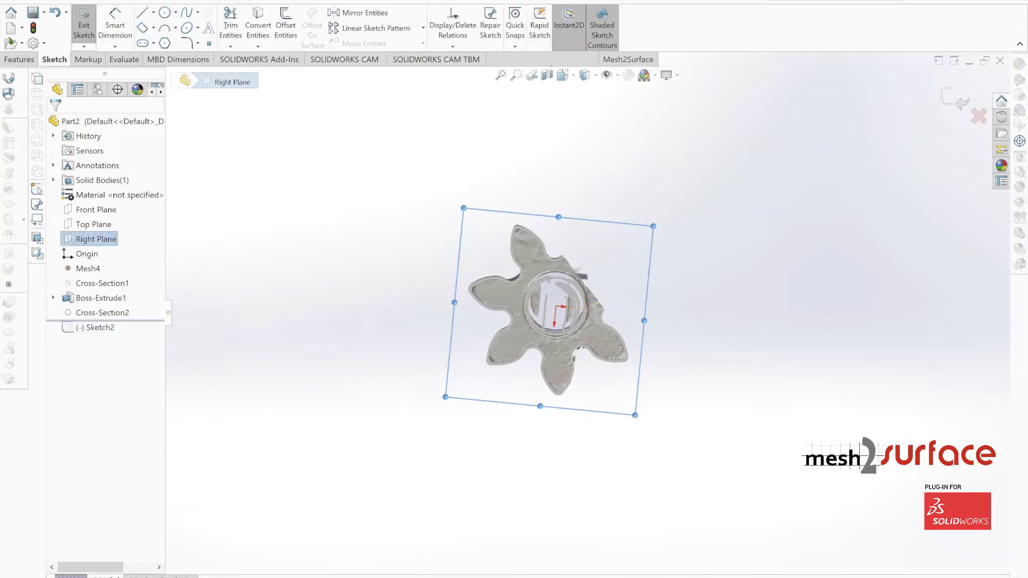
left_click(572, 77)
left_click(616, 139)
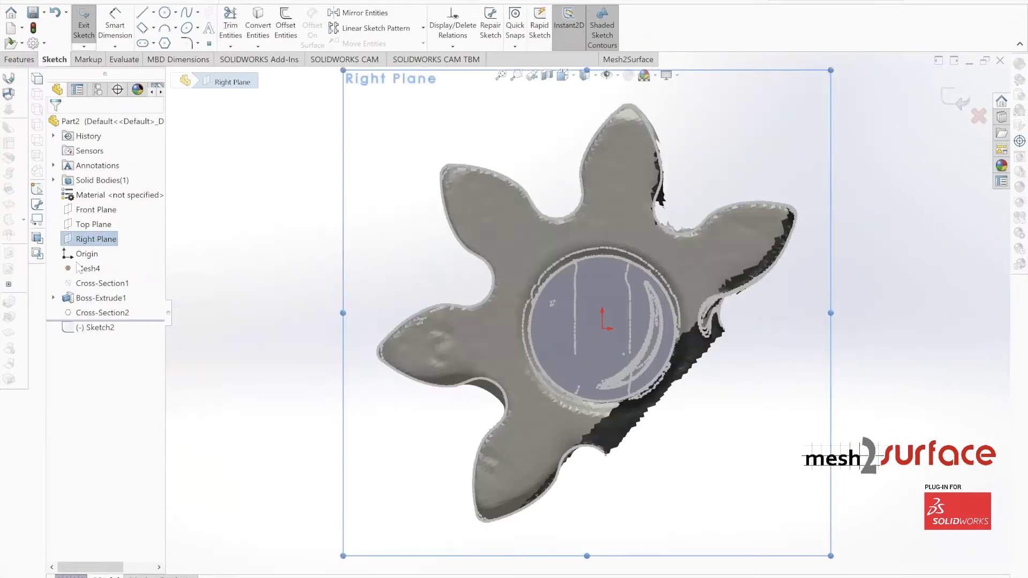
Hide the mesh and sketch a circle of about 0.75 in radius centred on the origin, reaching the gear tooth tips.
right_click(79, 268)
left_click(101, 261)
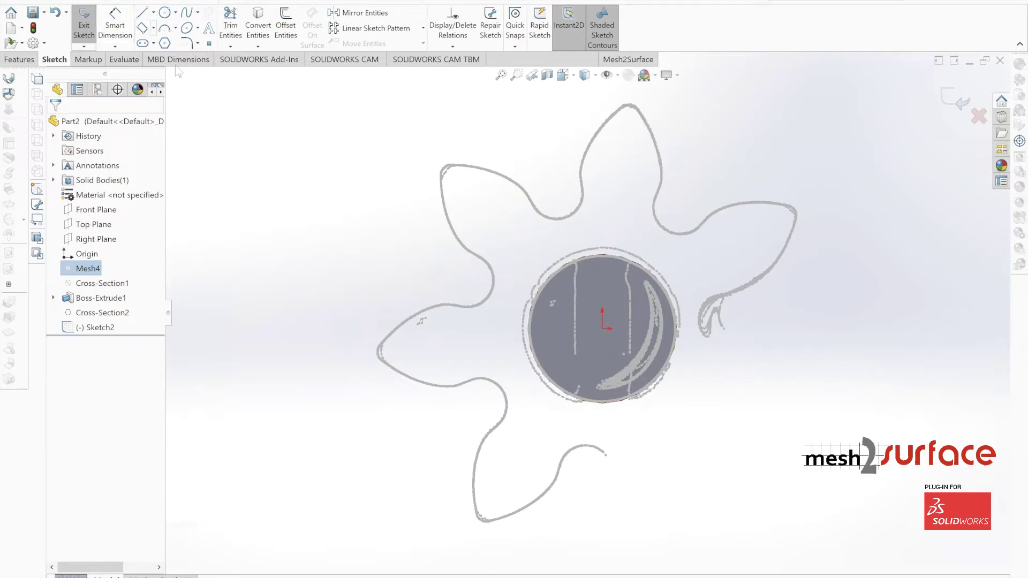
left_click(164, 13)
left_click(602, 327)
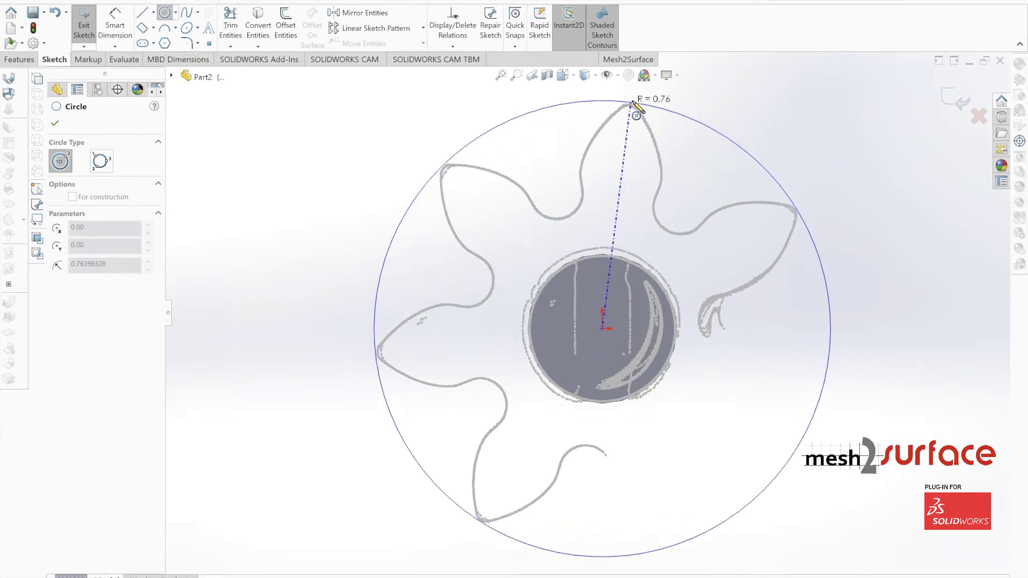
scroll(460, 161, "down", 5)
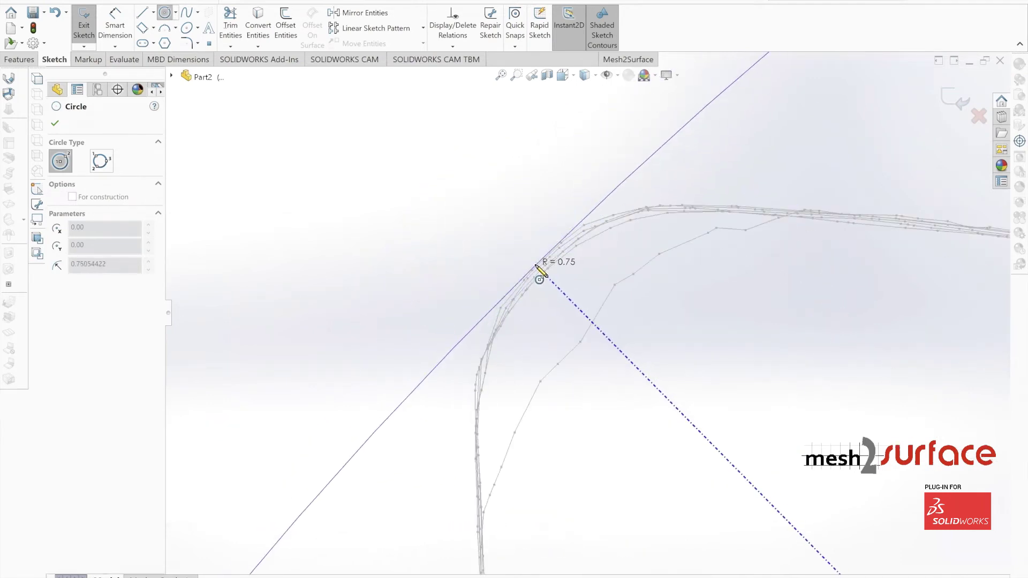
left_click(542, 274)
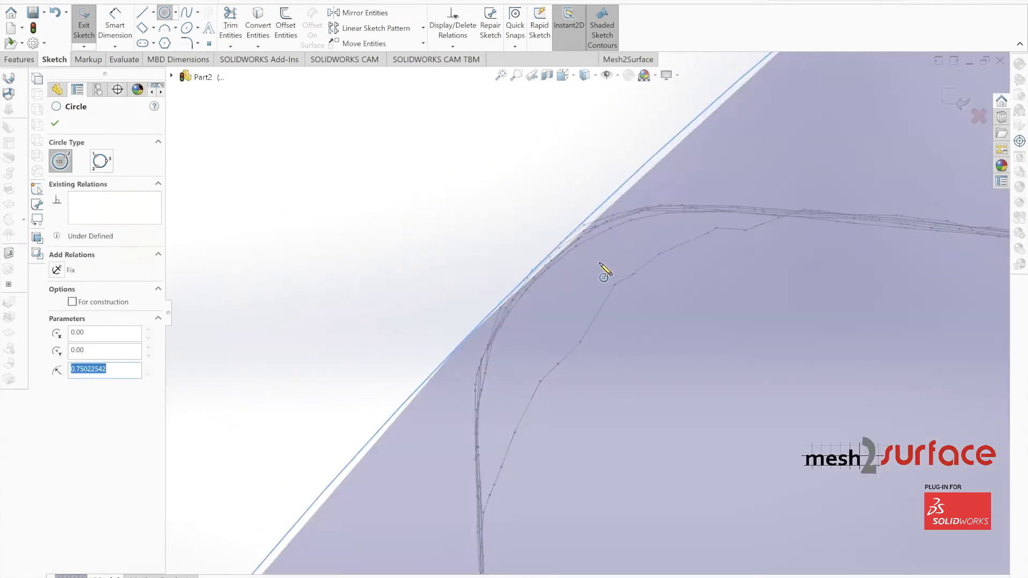
Check the outer circle against the tooth tips and set its radius to 0.75 in.
scroll(603, 268, "up", 5)
scroll(798, 268, "down", 10)
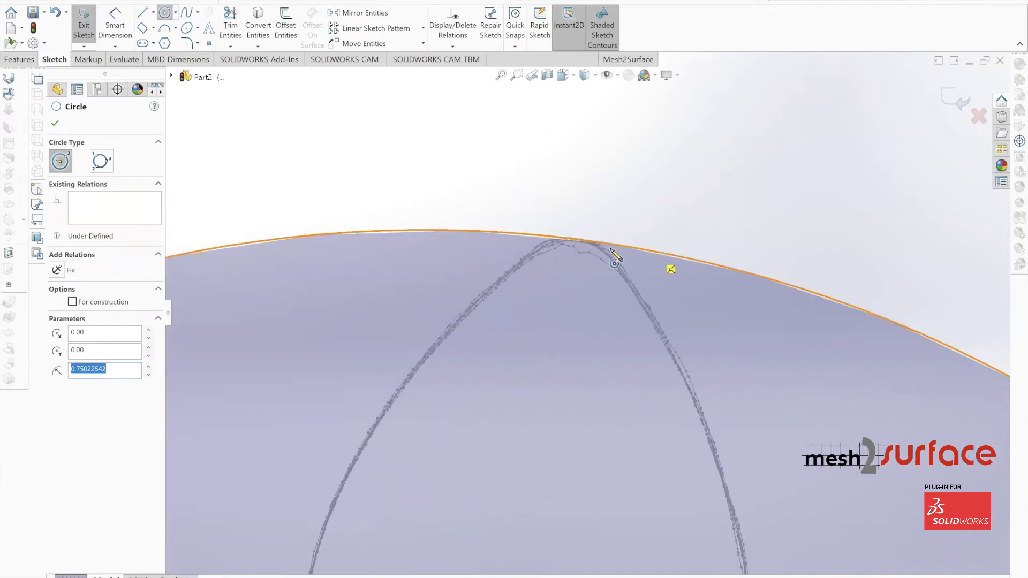
scroll(599, 326, "up", 7)
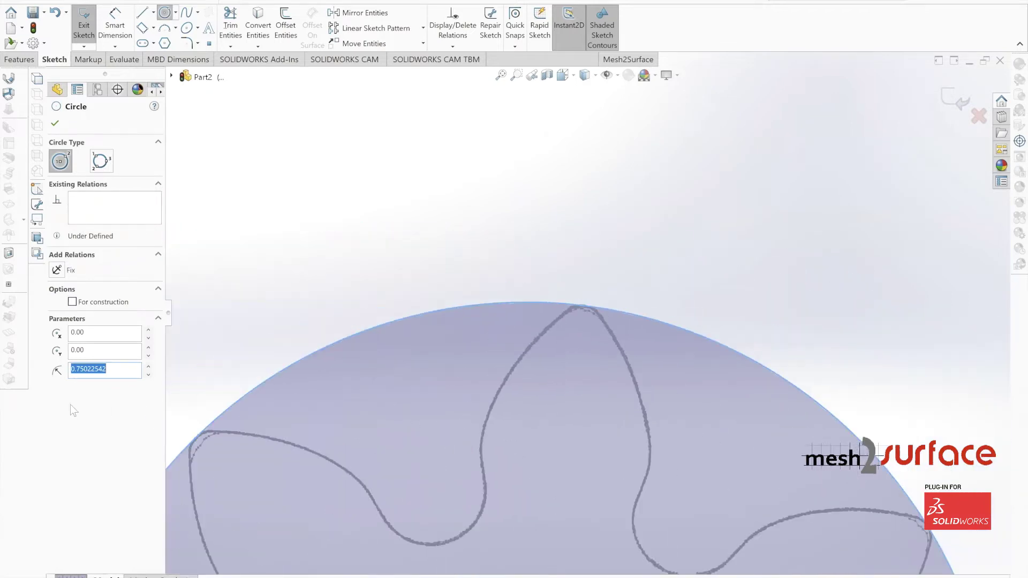
left_click(87, 369)
scroll(659, 299, "up", 5)
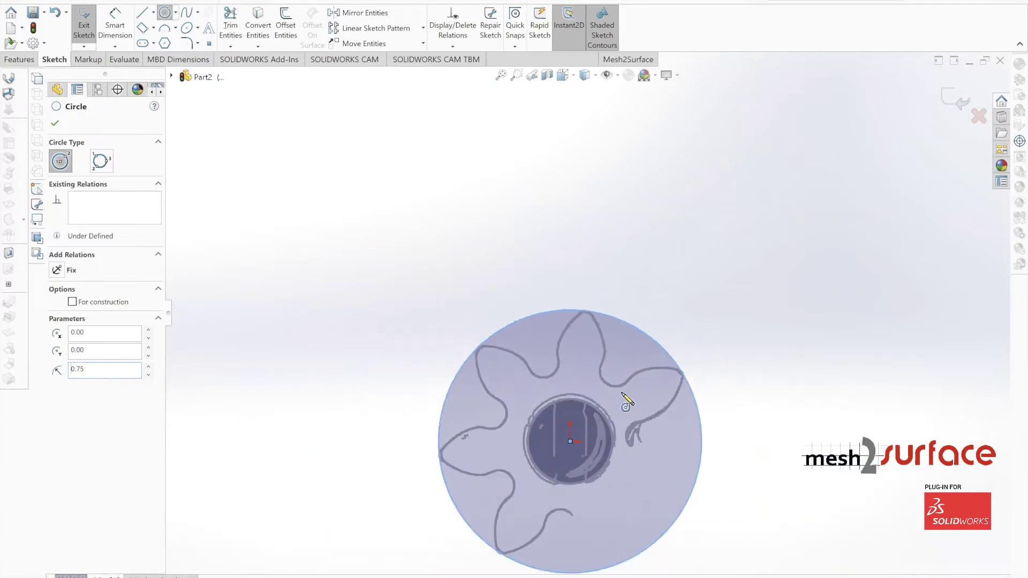
scroll(582, 476, "down", 3)
scroll(533, 370, "up", 2)
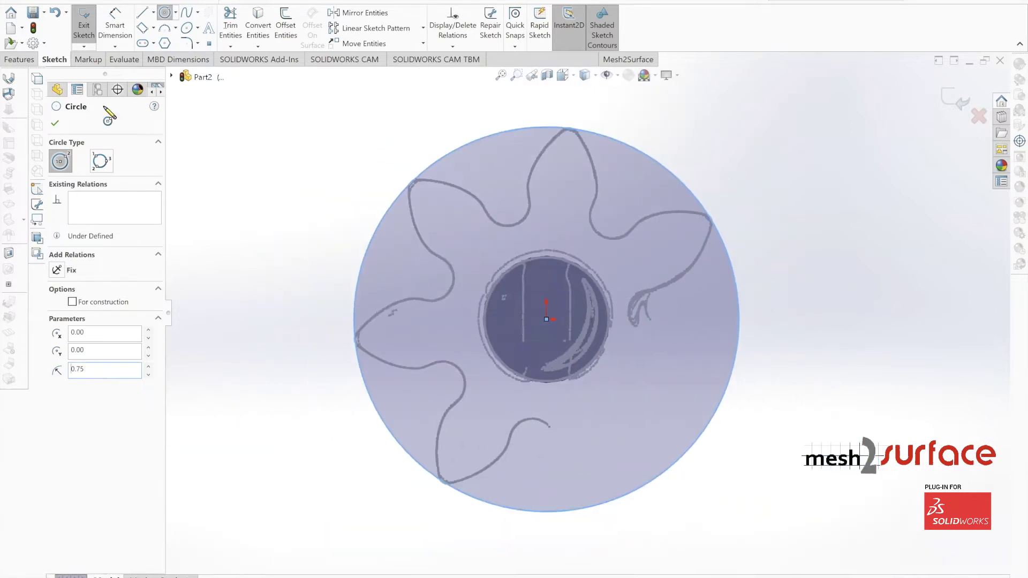
left_click(55, 123)
Examine the tooth flanks and root curves of the stacked sections around the gear to compare the quality of their profiles.
scroll(440, 353, "down", 5)
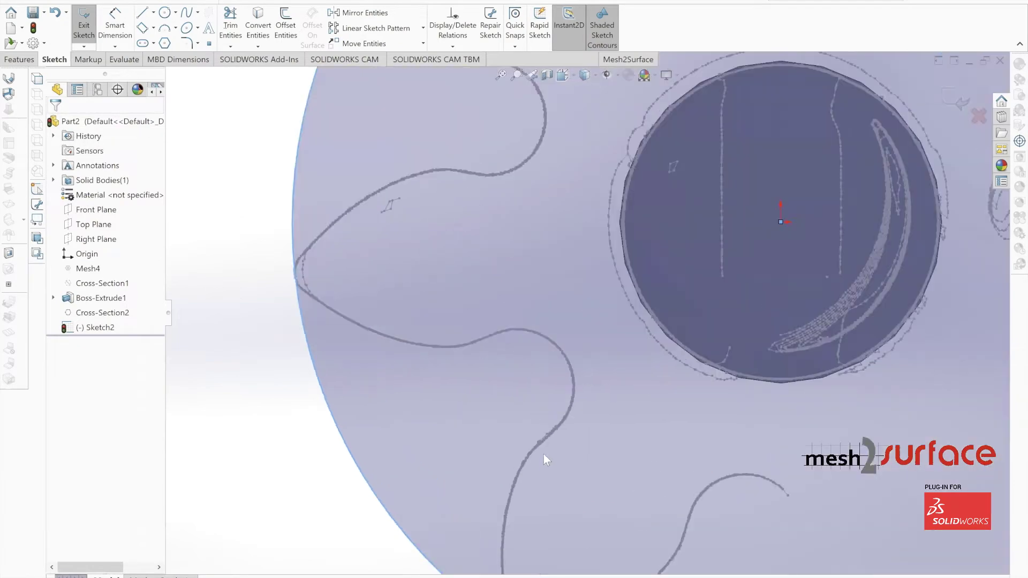
middle_click_drag(544, 455, 568, 337, "ctrl")
scroll(568, 336, "up", 2)
scroll(544, 305, "up", 3)
scroll(619, 243, "down", 8)
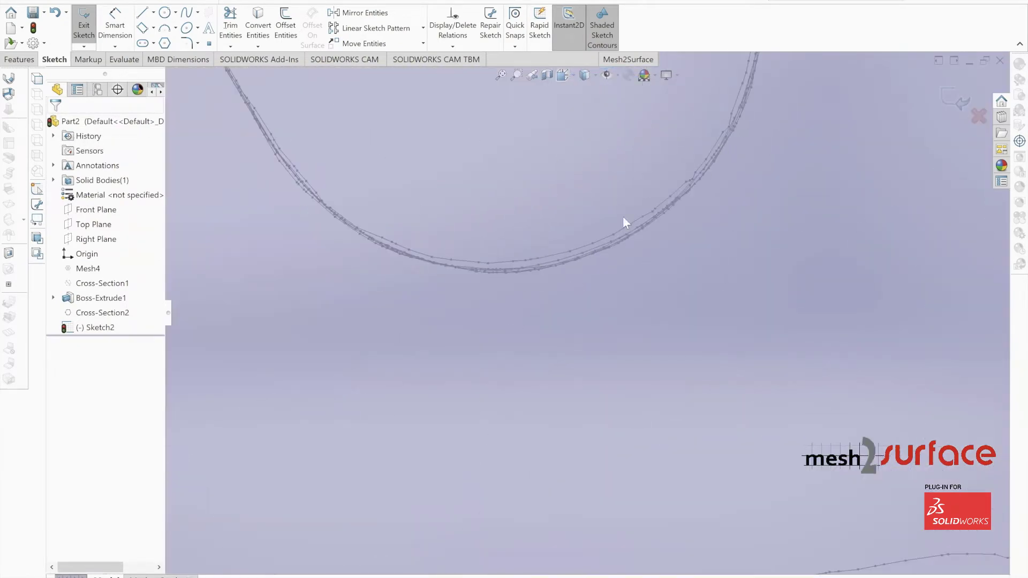
scroll(488, 261, "up", 6)
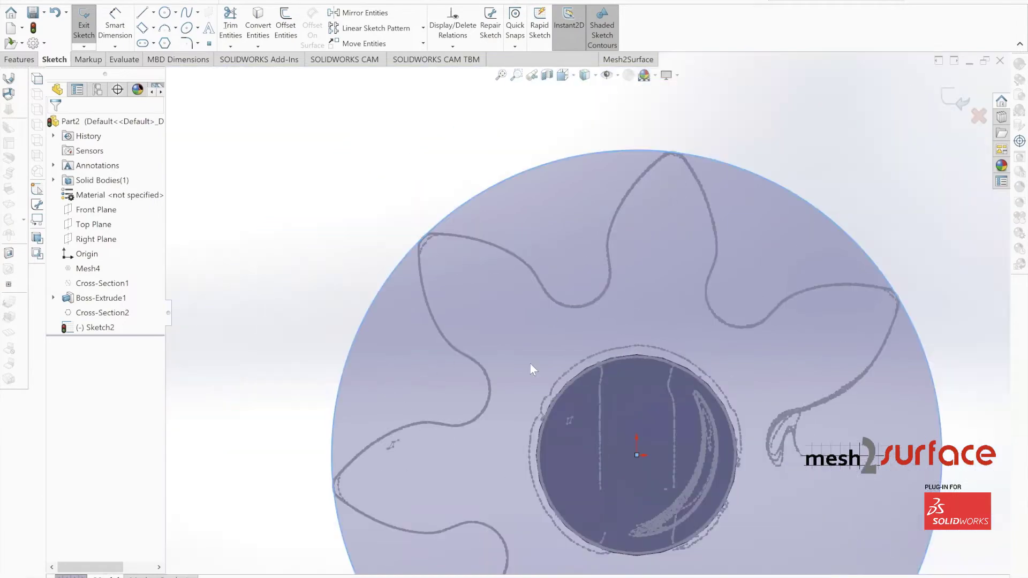
scroll(494, 418, "down", 2)
scroll(493, 418, "down", 5)
scroll(574, 401, "up", 5)
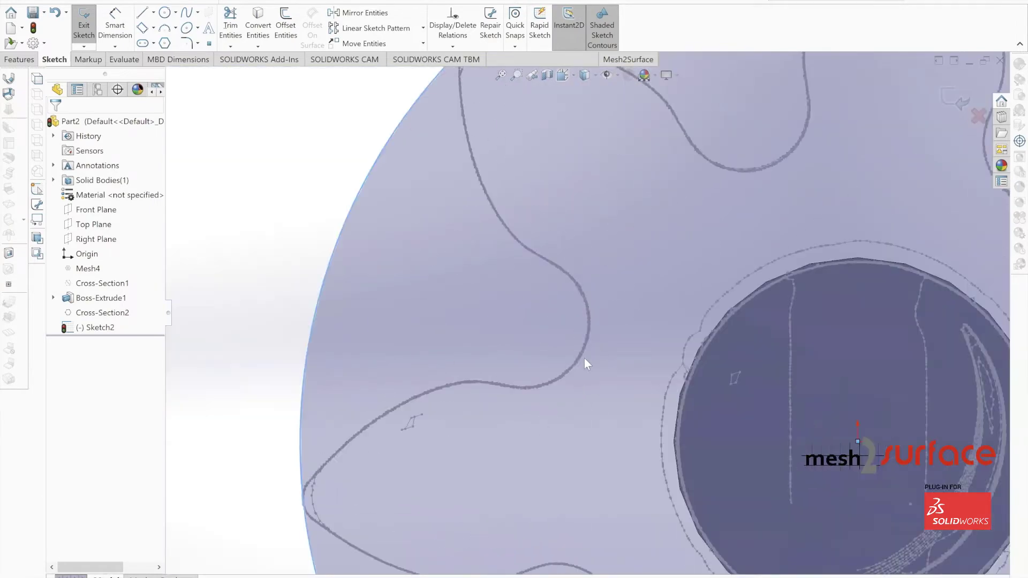
scroll(585, 360, "down", 3)
scroll(614, 298, "down", 2)
scroll(665, 402, "up", 5)
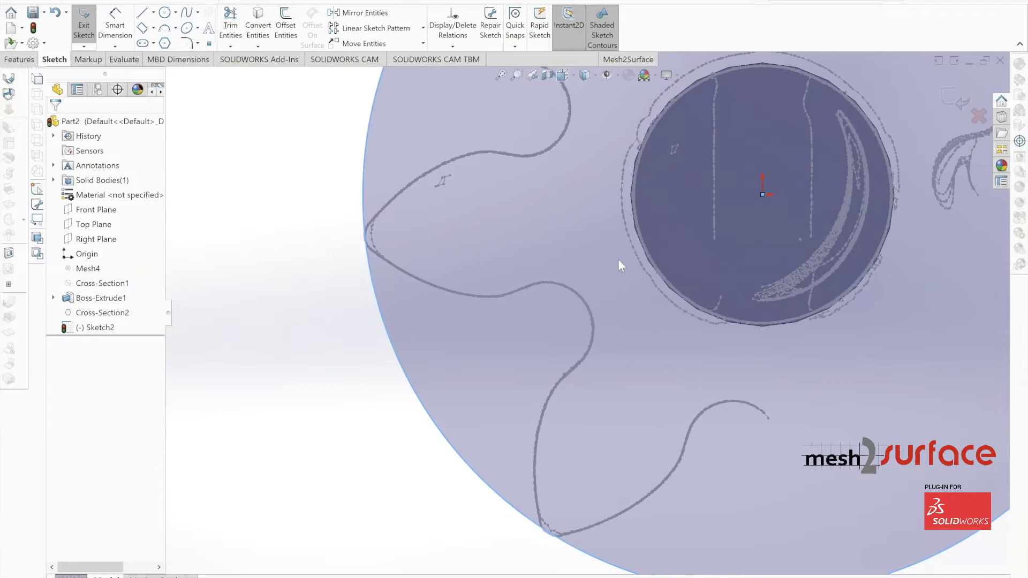
scroll(619, 264, "down", 2)
scroll(417, 243, "down", 3)
scroll(463, 266, "up", 4)
scroll(254, 432, "down", 4)
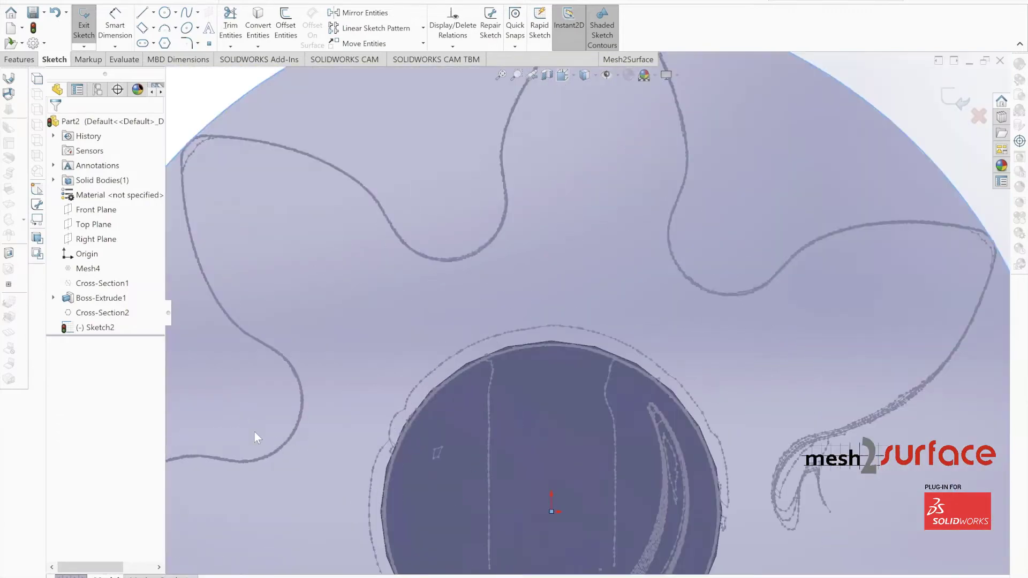
scroll(652, 312, "up", 5)
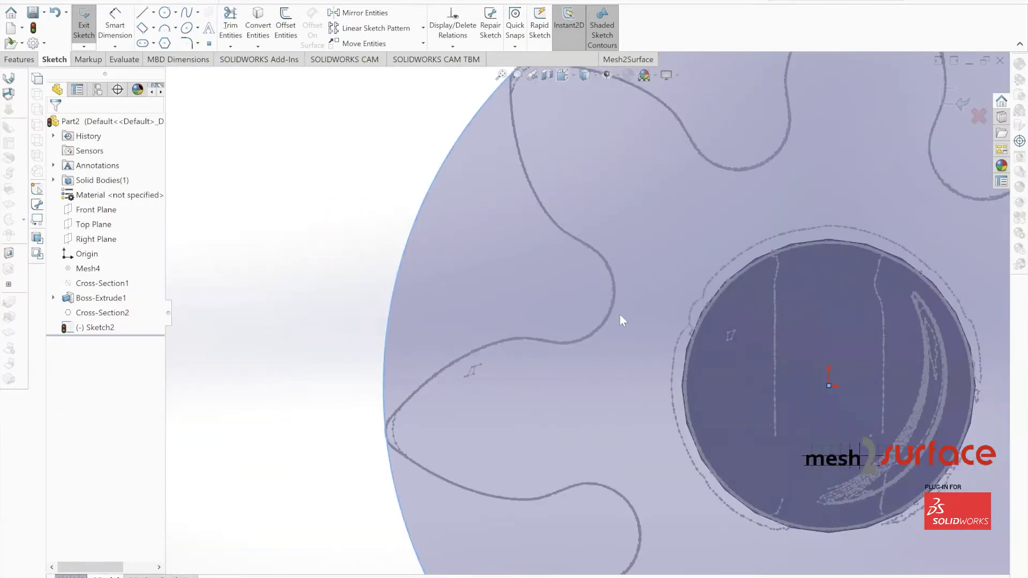
Fit a sketch circle to the root curve between the two left-hand gear teeth using Fit Sketch Entities.
left_click(646, 55)
left_click(471, 32)
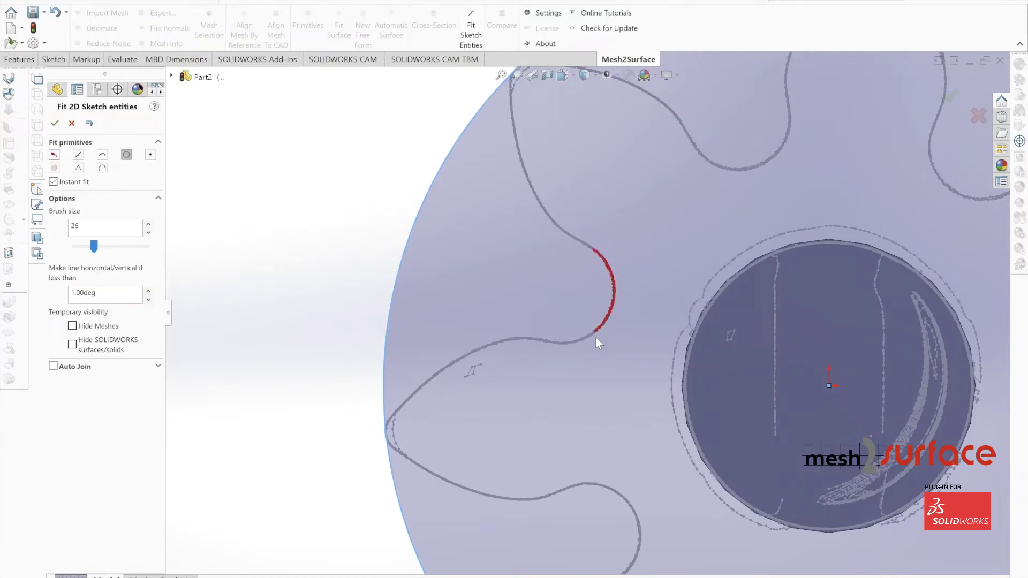
left_click_drag(596, 337, 601, 350)
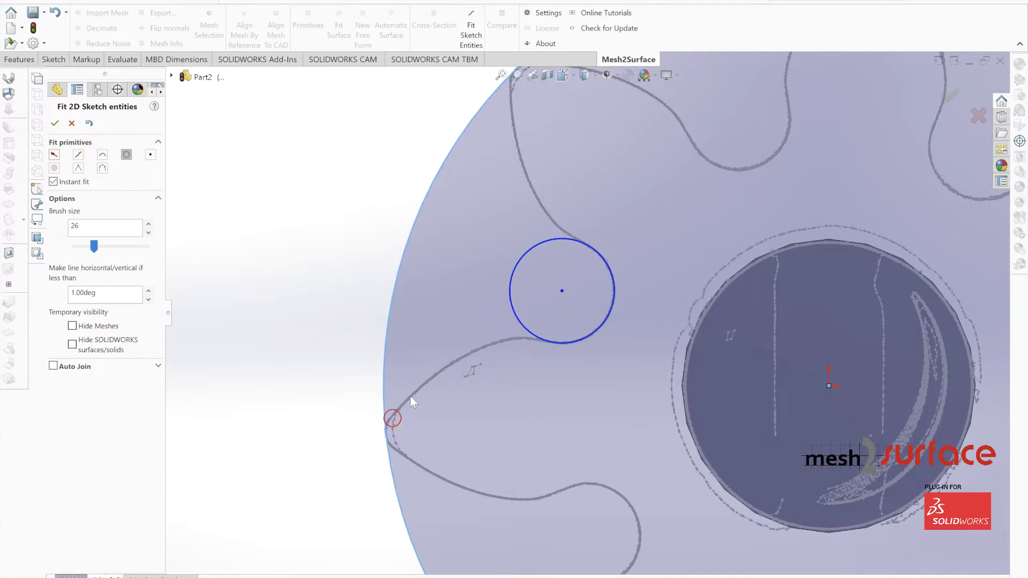
Fit a circle to the flank of the upper-left tooth that runs down into the fitted root circle.
scroll(589, 305, "up", 5)
scroll(553, 211, "down", 5)
scroll(583, 322, "down", 3)
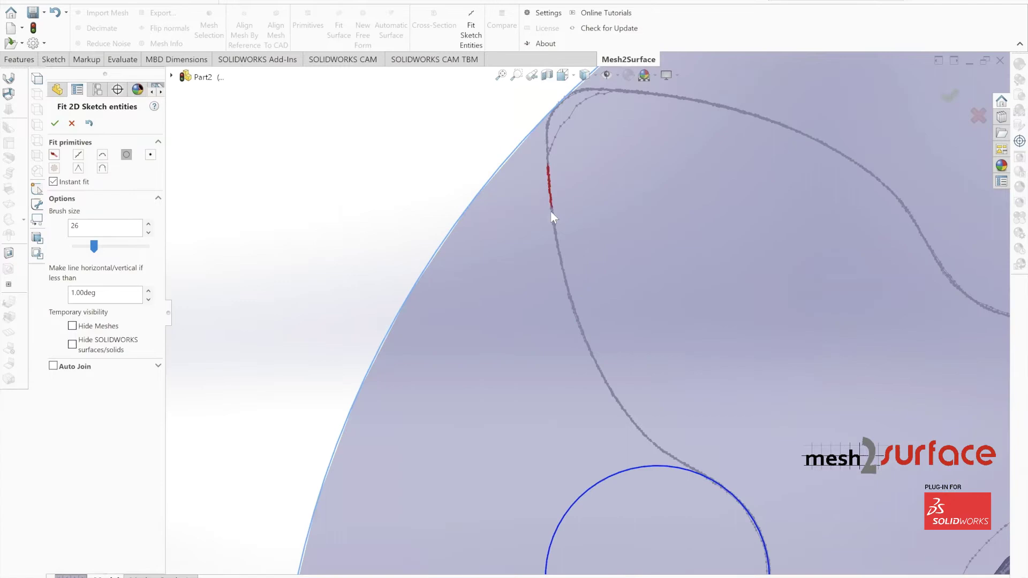
left_click_drag(552, 212, 616, 360)
scroll(565, 305, "up", 3)
Fit a circle to the upper flank of the lower-left tooth and accept the three fitted circles.
scroll(565, 305, "down", 2)
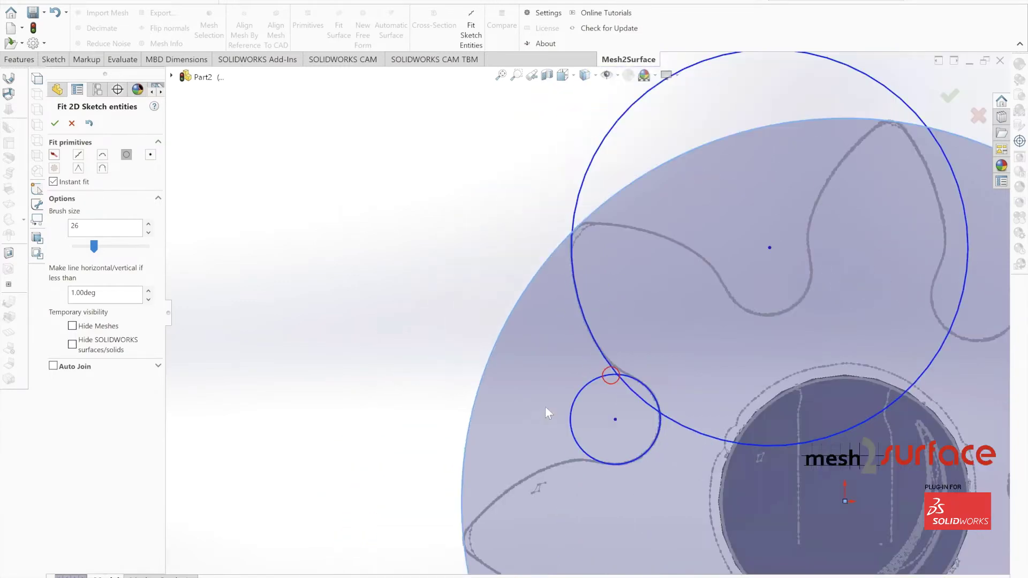
scroll(545, 406, "down", 1)
scroll(534, 423, "down", 4)
left_click_drag(529, 325, 644, 224)
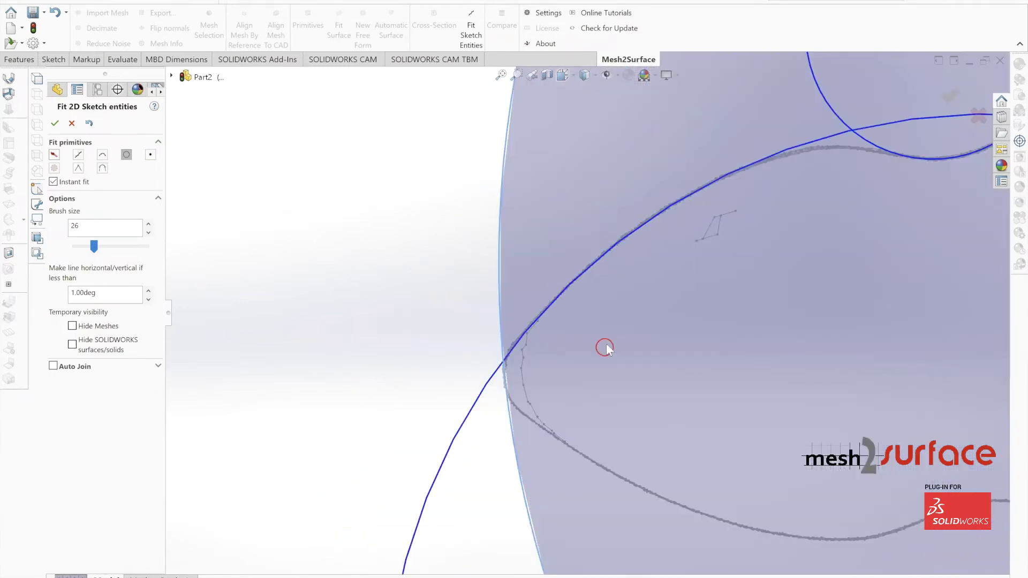
scroll(586, 314, "up", 7)
scroll(633, 242, "down", 5)
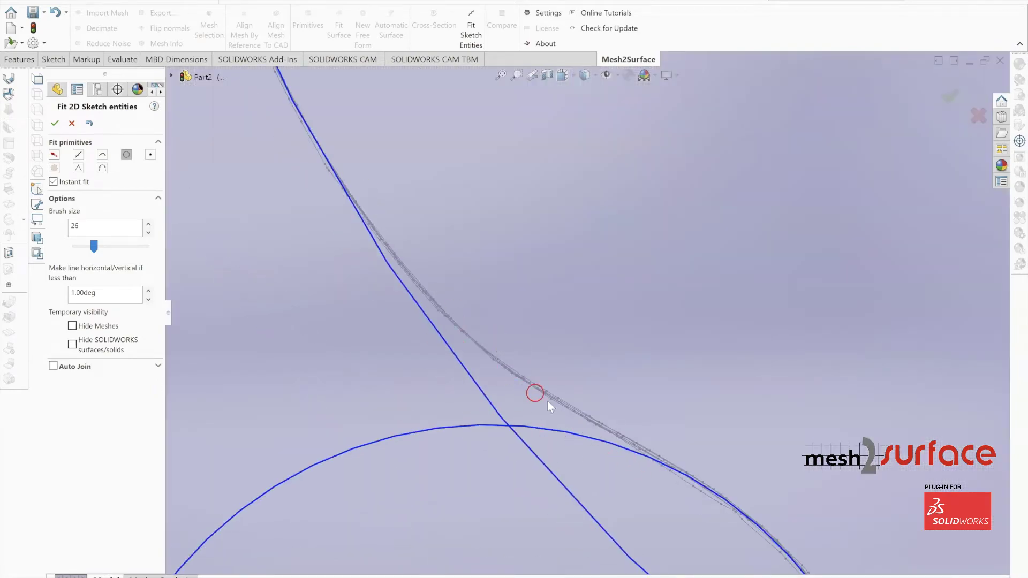
scroll(566, 415, "up", 6)
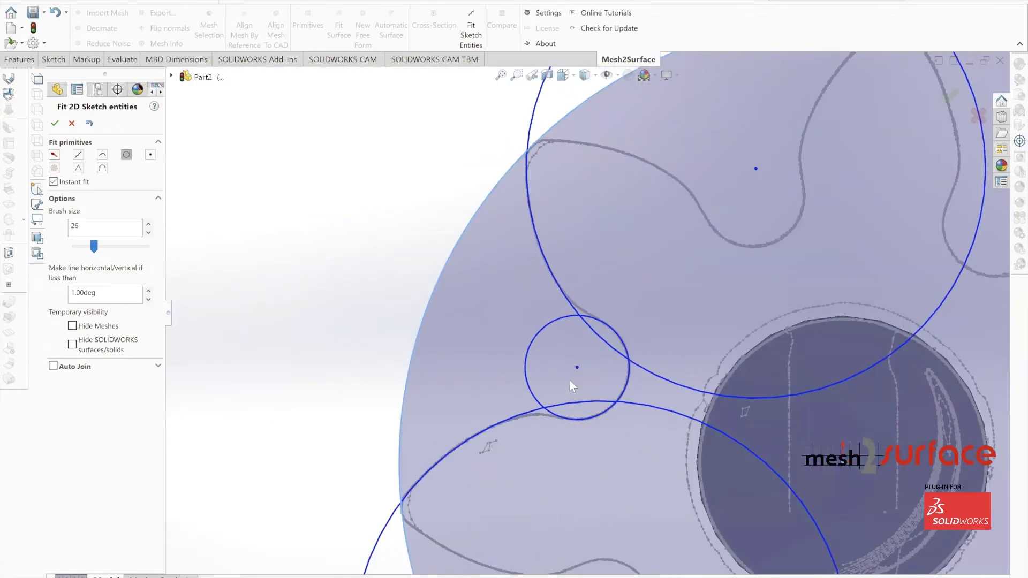
scroll(589, 316, "up", 2)
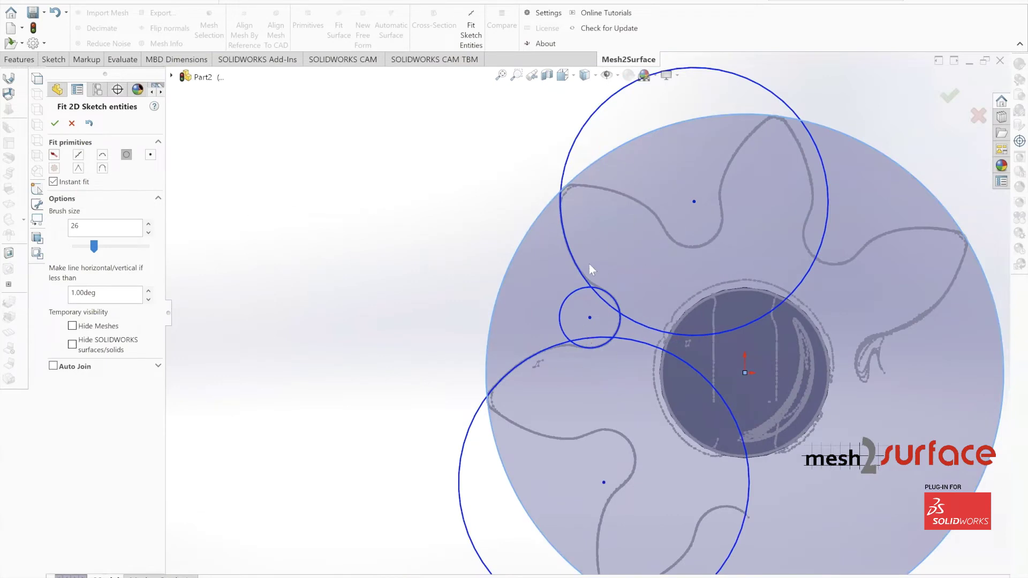
left_click(55, 124)
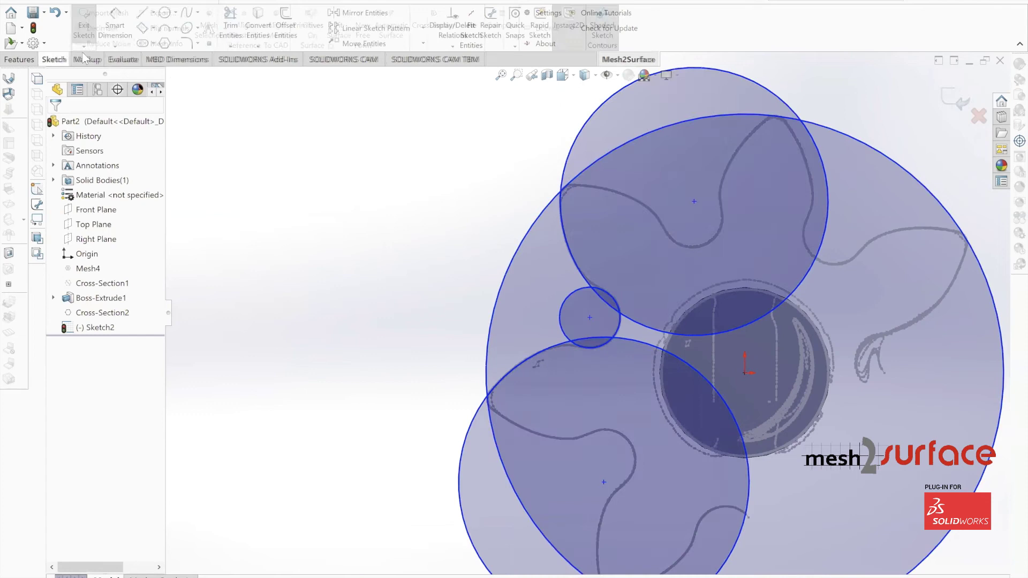
Dimension the diameter of the upper flank circle, placing the dimension to its left.
left_click(573, 156)
left_click(447, 180)
left_click(464, 458)
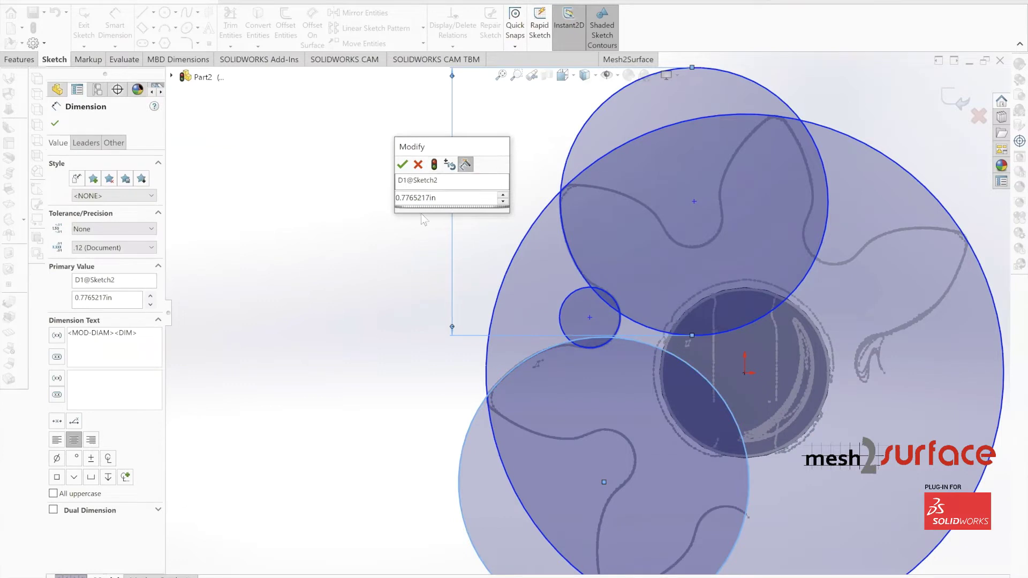
key("Return")
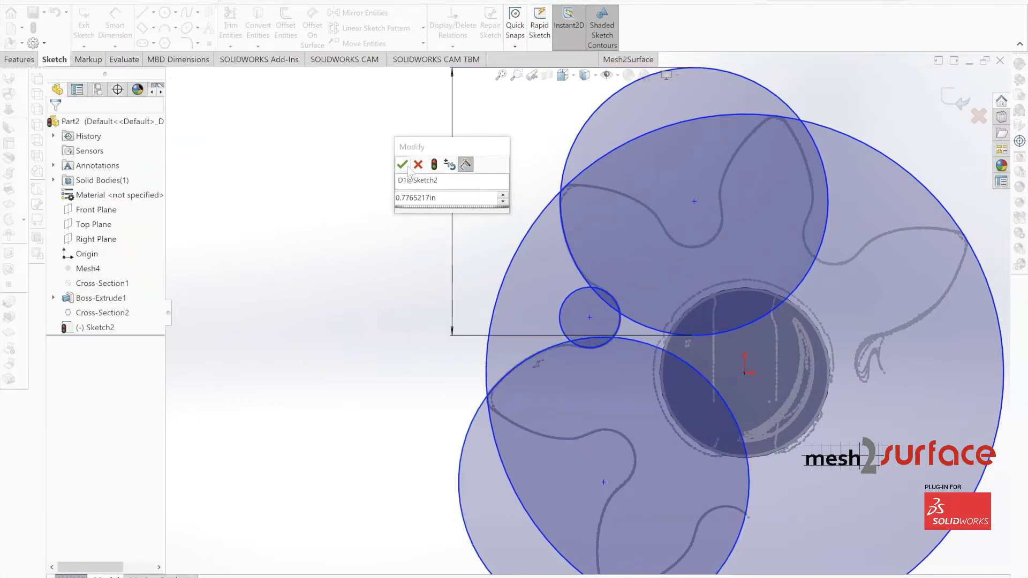
Dimension the diameter of the lower flank circle and set it to 0.80 in.
left_click(474, 502)
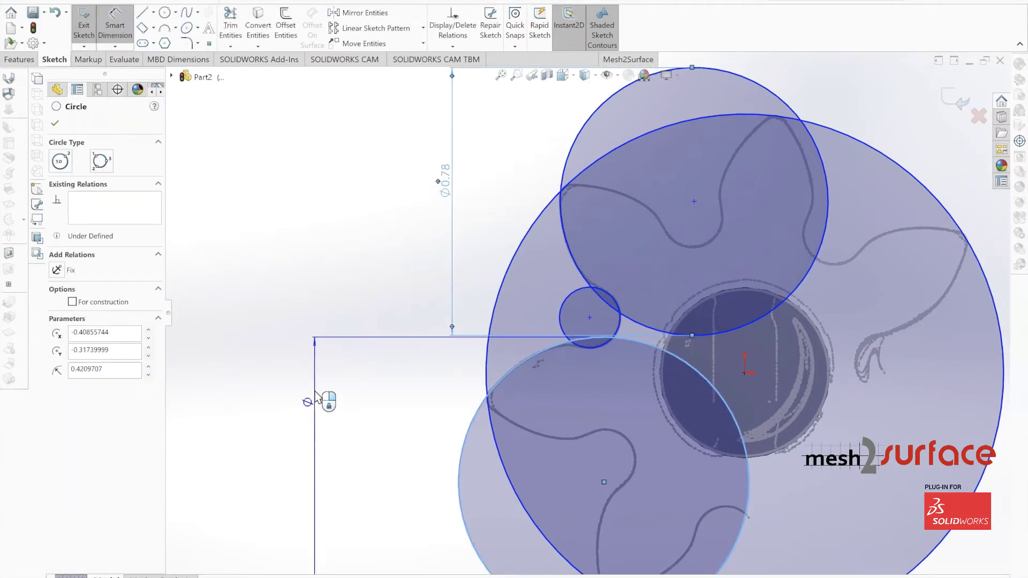
left_click(389, 374)
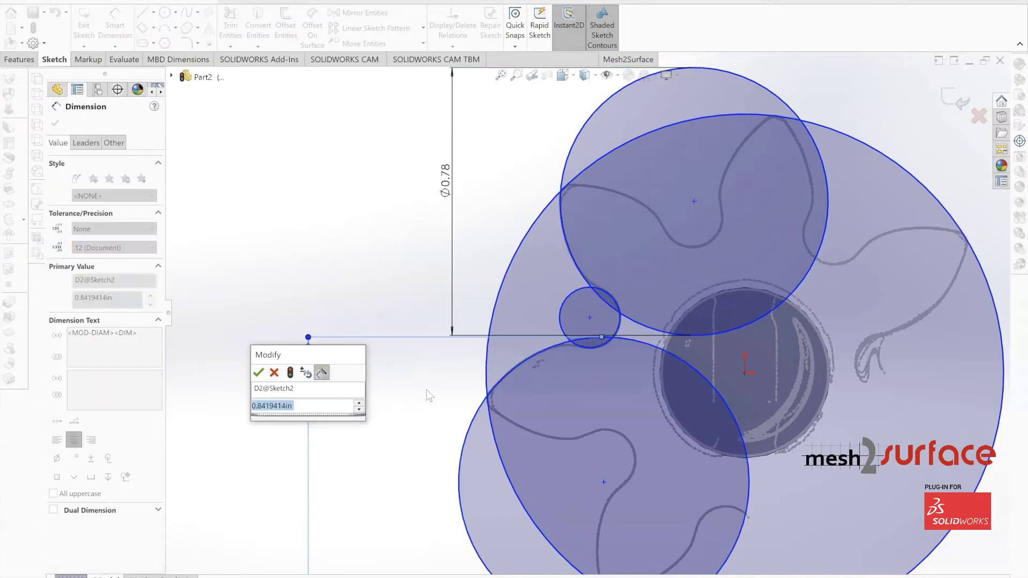
left_click(439, 406)
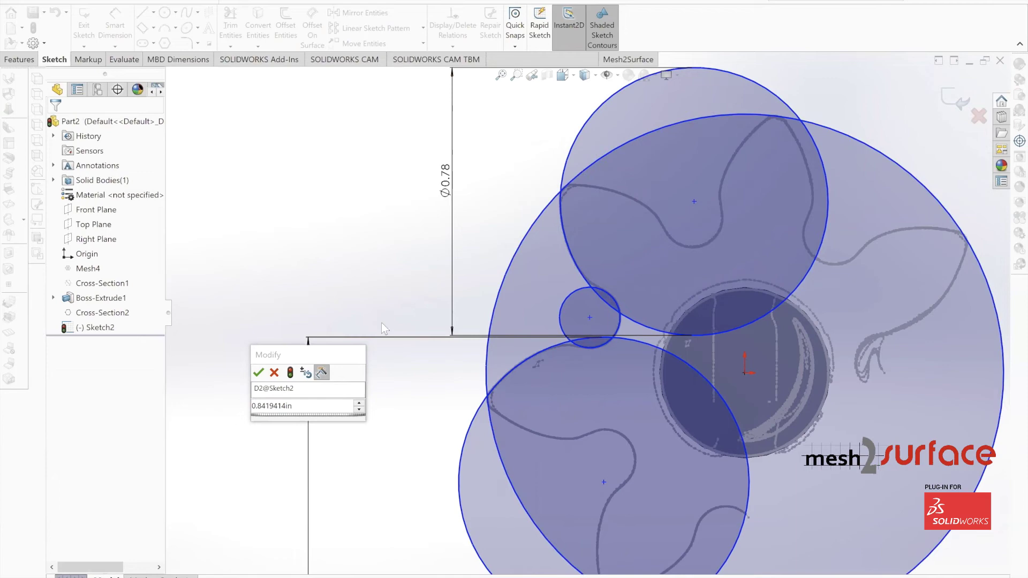
scroll(359, 307, "down", 1)
scroll(360, 307, "up", 4)
scroll(499, 418, "down", 1)
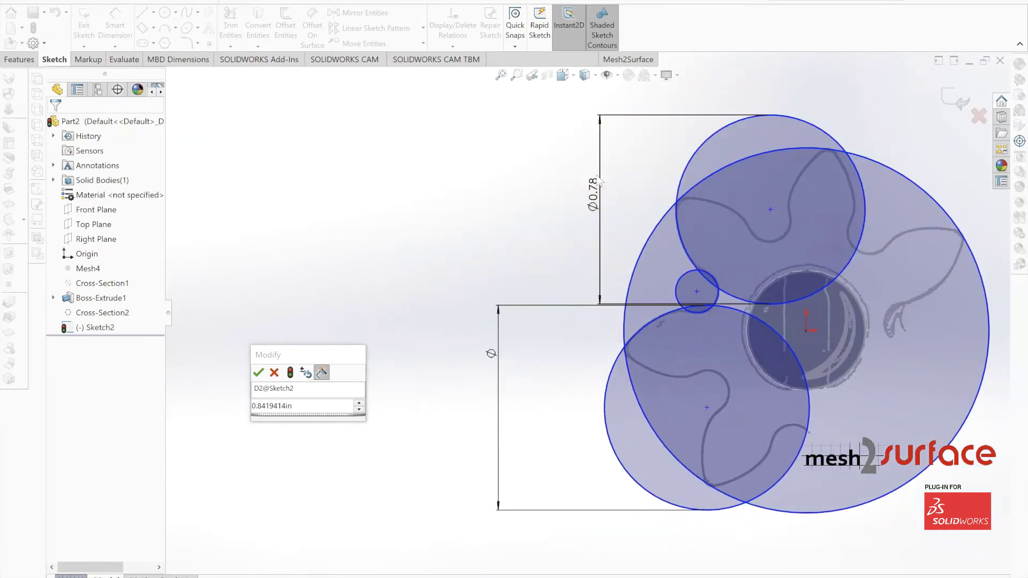
double_click(301, 404)
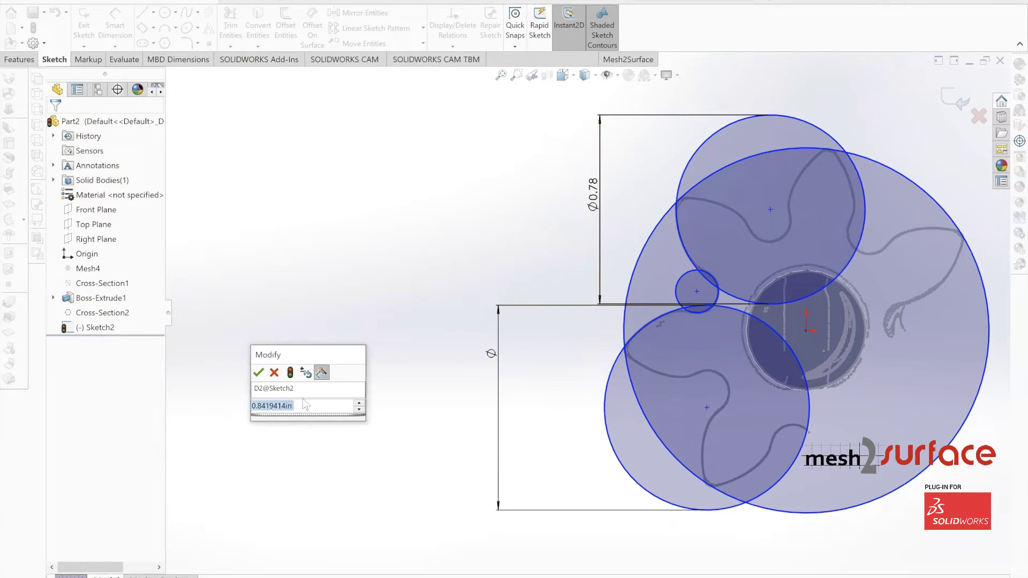
type("0.8")
key("Return")
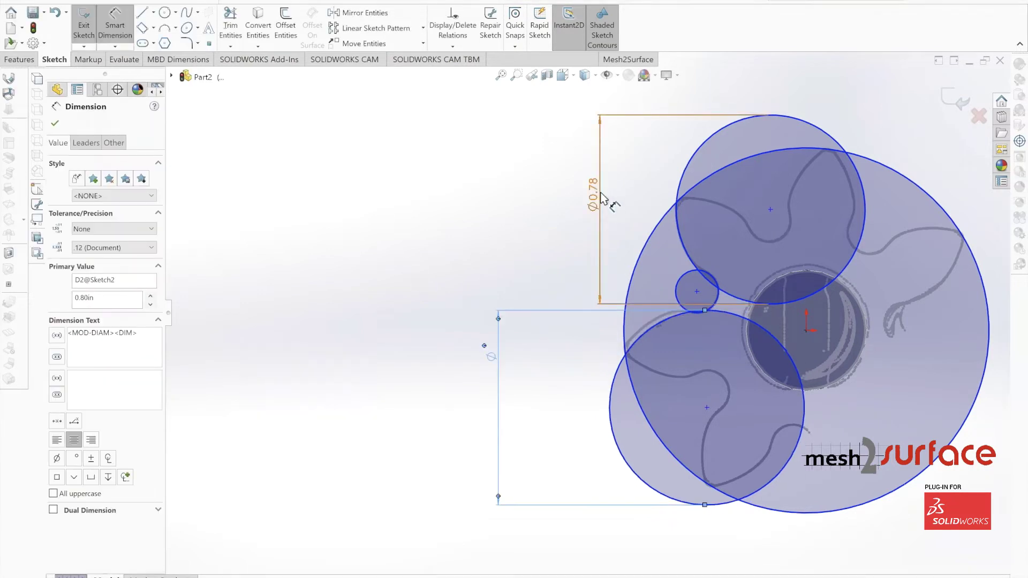
Set the upper flank circle's diameter to 0.80 in.
double_click(589, 206)
type("0.8")
key("Return")
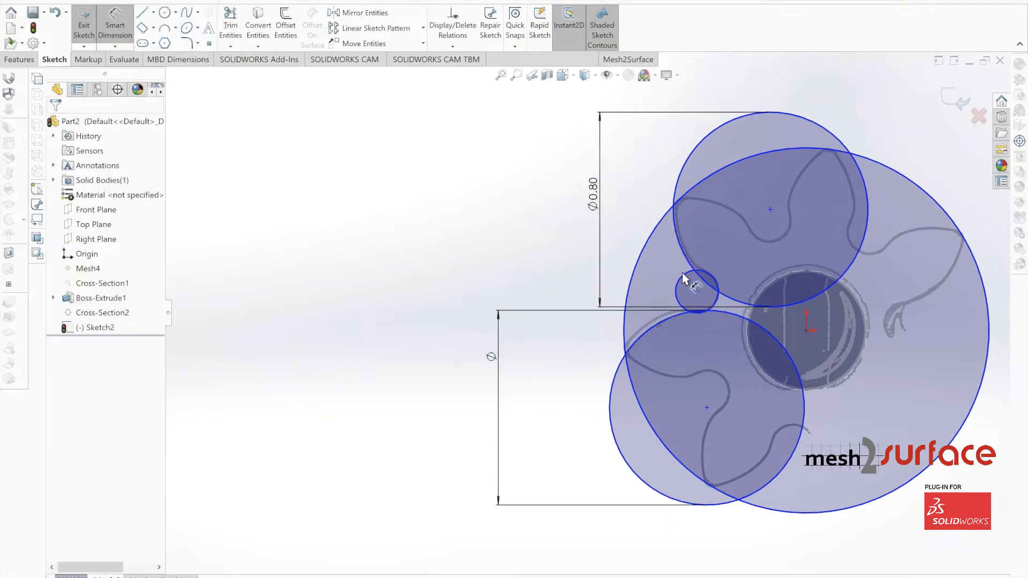
End dimensioning and shift the upper flank circle's centre slightly so the circle follows the scanned tooth flank.
scroll(682, 273, "up", 5)
scroll(564, 207, "down", 4)
scroll(482, 223, "up", 5)
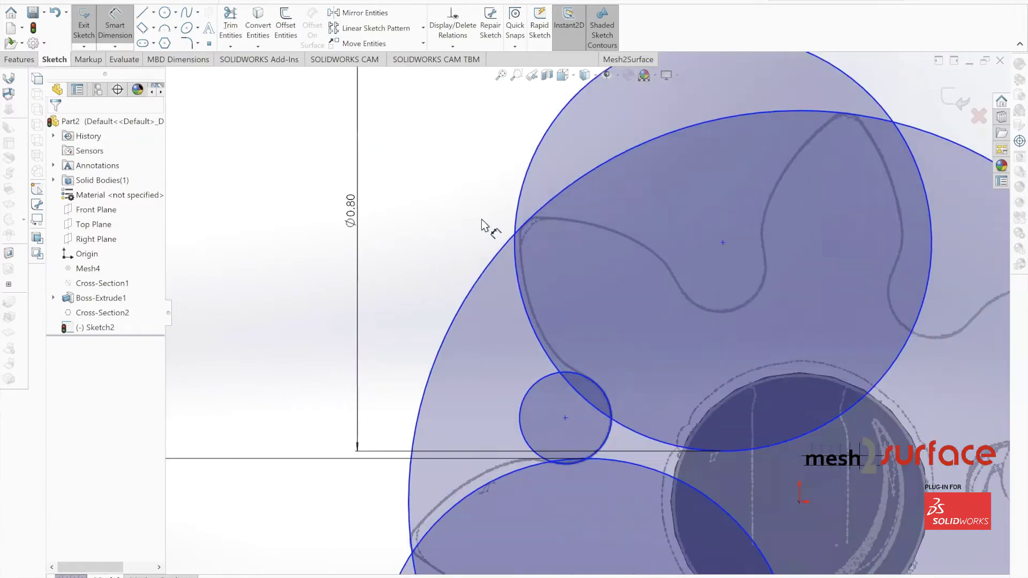
key("Escape")
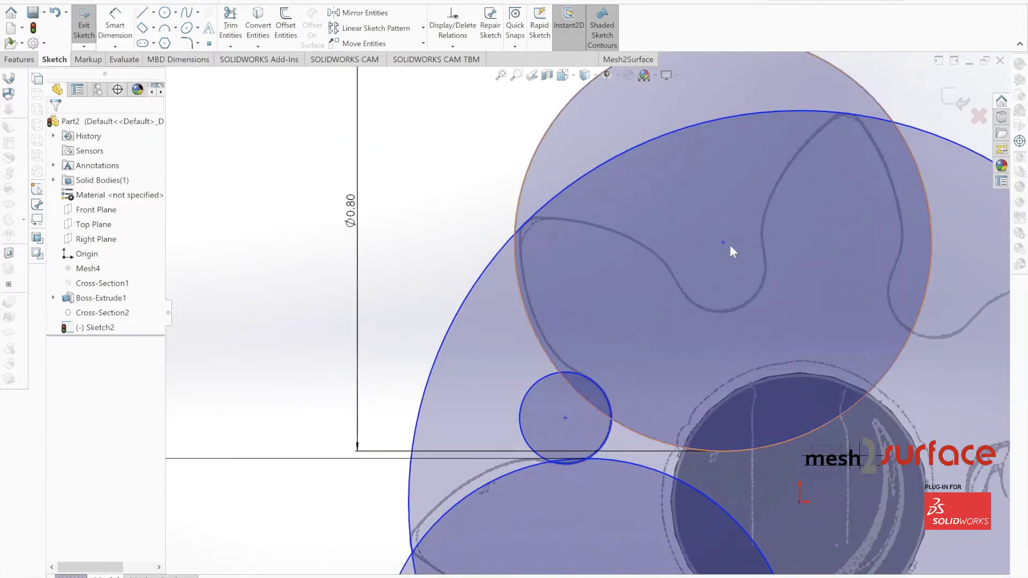
left_click_drag(722, 243, 727, 237)
scroll(638, 342, "up", 2)
scroll(554, 460, "down", 1)
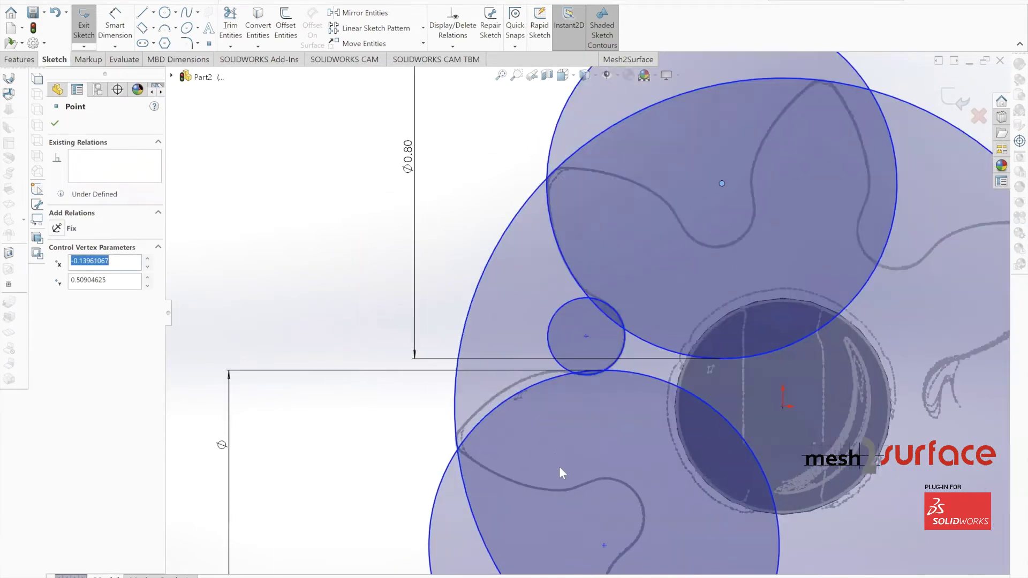
Shift the lower flank circle's centre slightly so the circle follows the lower tooth's upper flank.
middle_click_drag(607, 546, 606, 411, "ctrl")
left_click(606, 411)
left_click(603, 410)
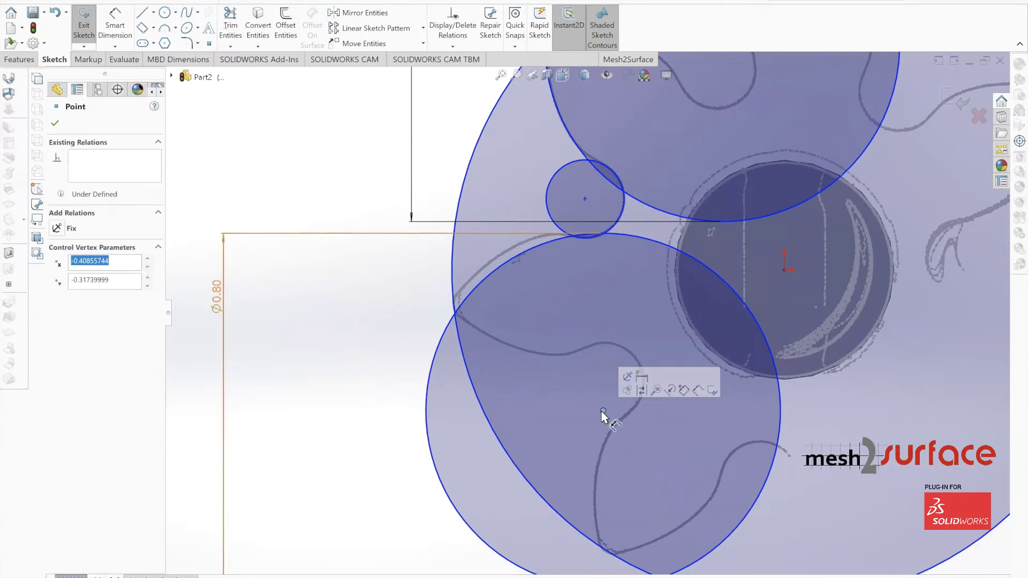
left_click_drag(603, 411, 599, 402)
scroll(523, 295, "up", 1)
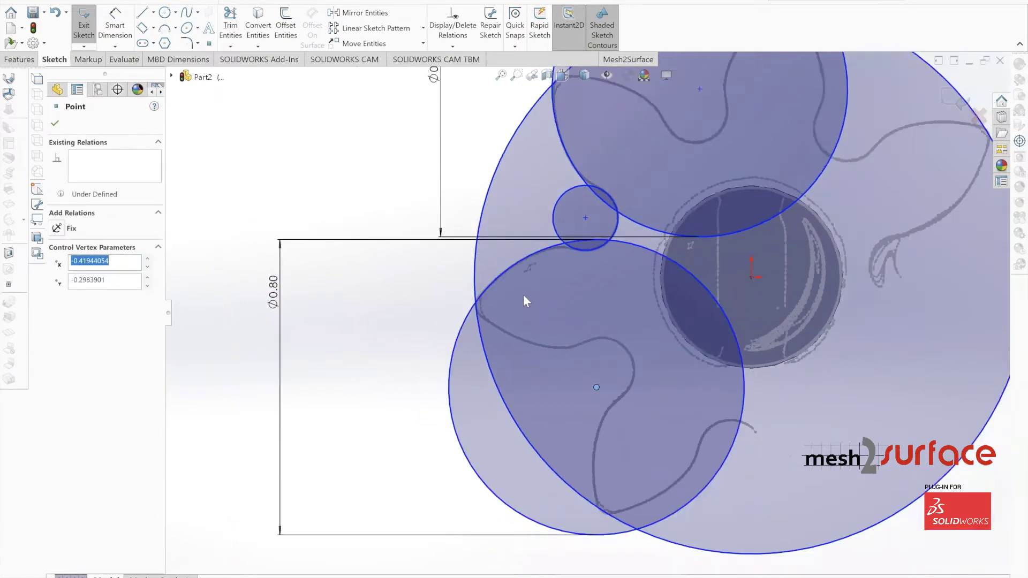
Examine how closely both flank circles follow the scanned sections along the two left-hand teeth.
scroll(523, 289, "down", 3)
scroll(560, 300, "down", 4)
scroll(600, 278, "up", 3)
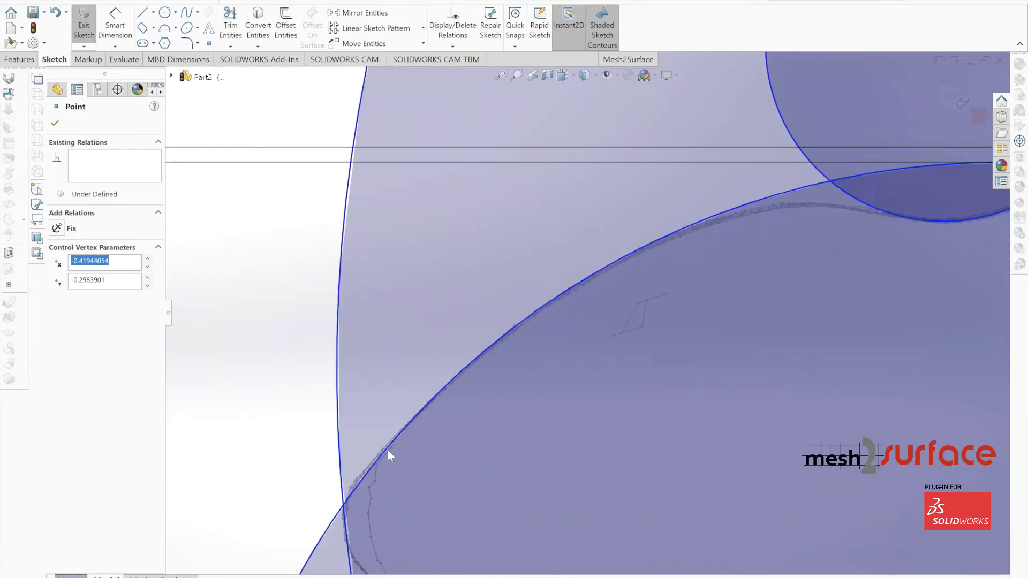
scroll(502, 339, "down", 3)
scroll(502, 339, "up", 3)
scroll(593, 208, "down", 3)
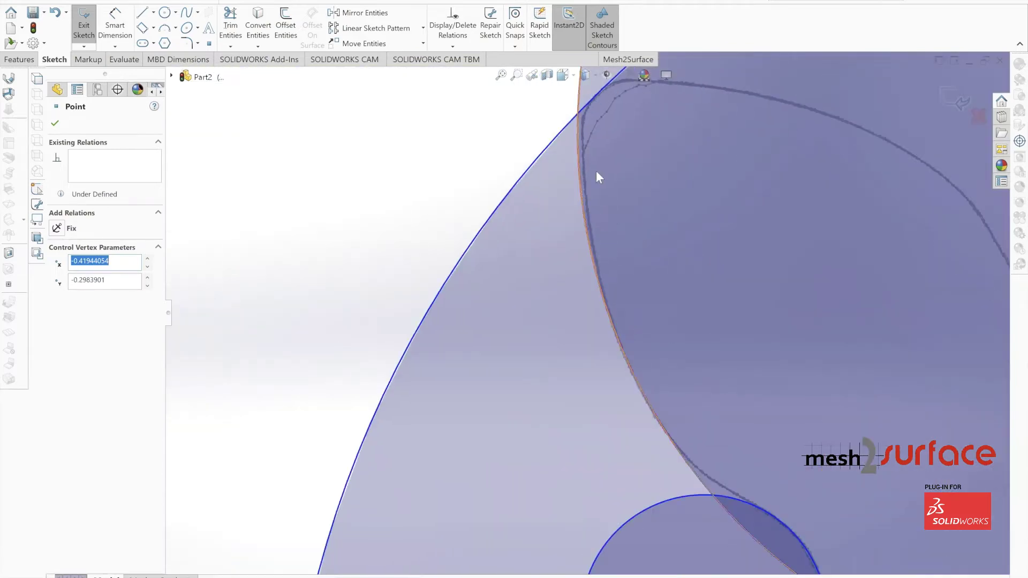
scroll(599, 278, "up", 3)
scroll(634, 396, "up", 2)
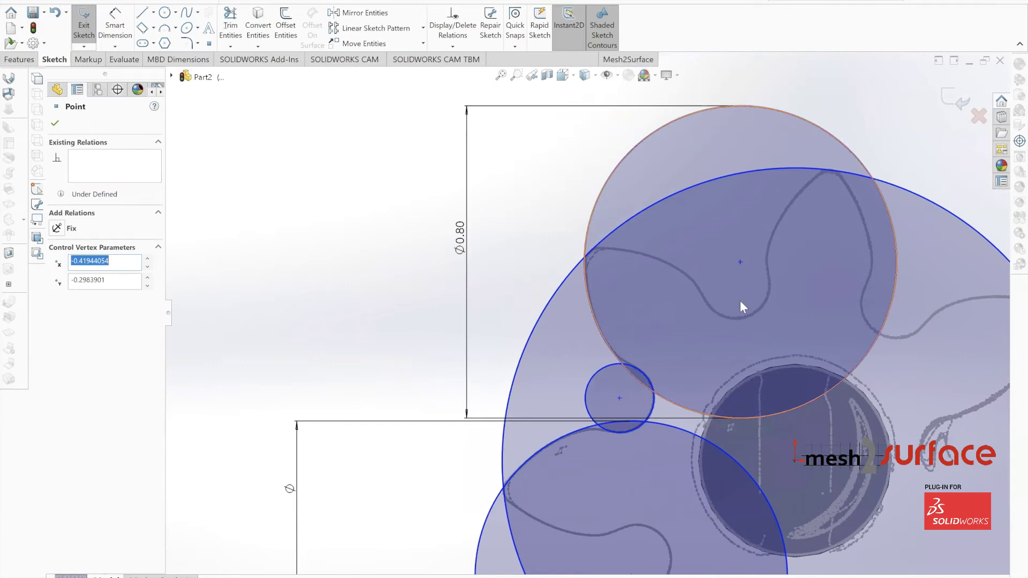
scroll(736, 399, "up", 2)
scroll(495, 337, "down", 2)
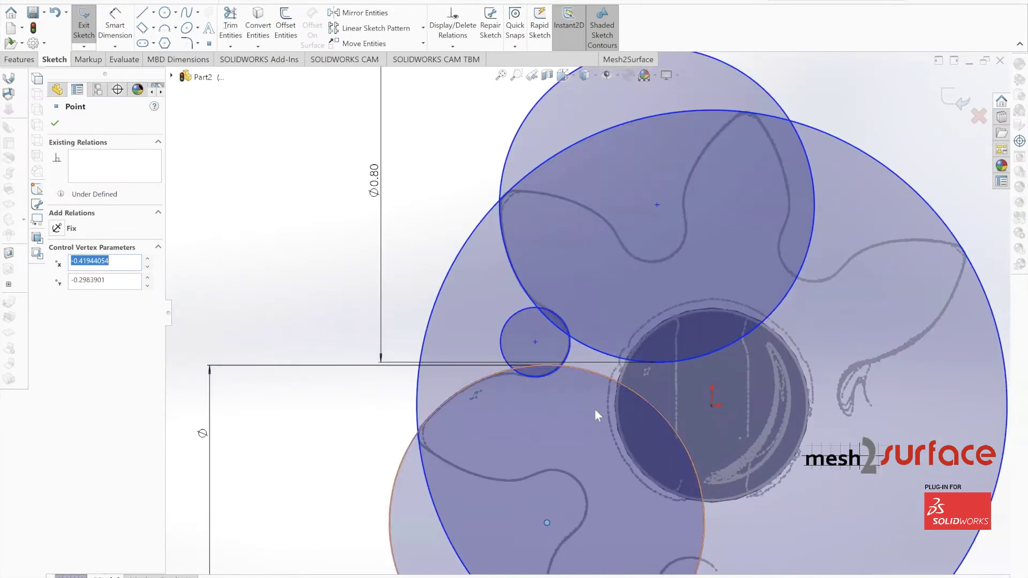
Dimension the aligned distance from the small root circle's centre to the origin as 0.477 in.
left_click(115, 26)
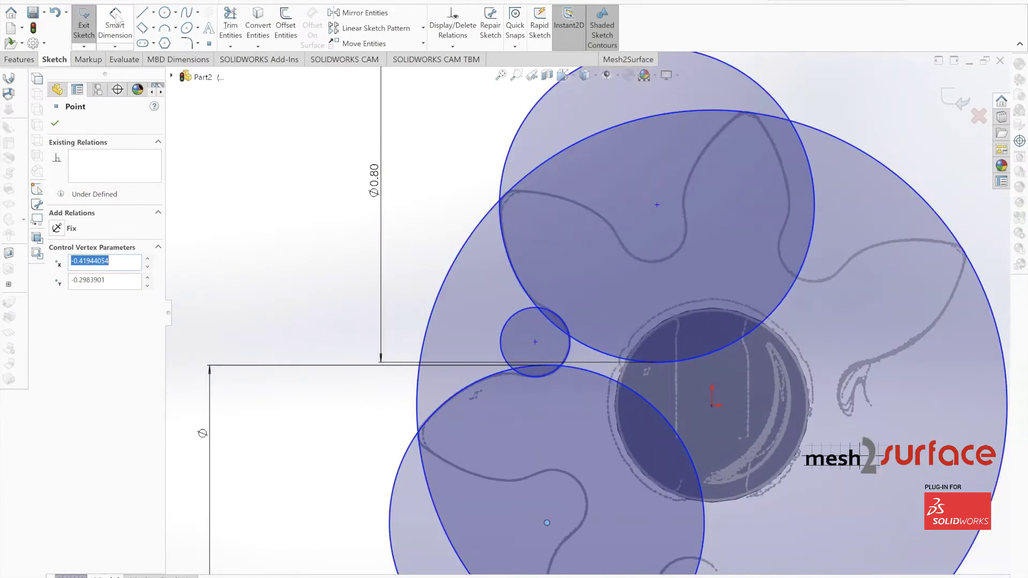
left_click(536, 342)
left_click(711, 405)
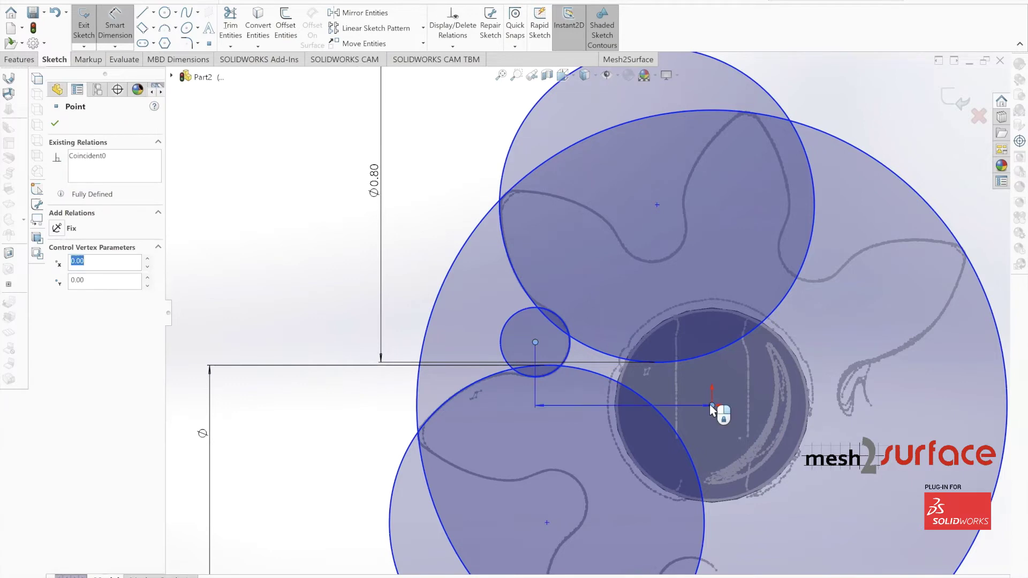
left_click(504, 417)
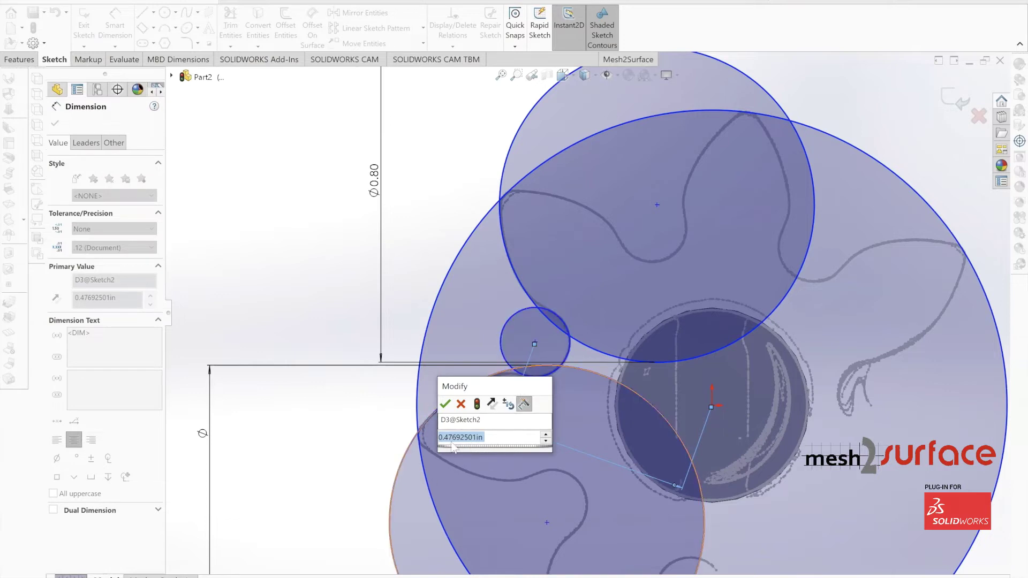
key("BackSpace")
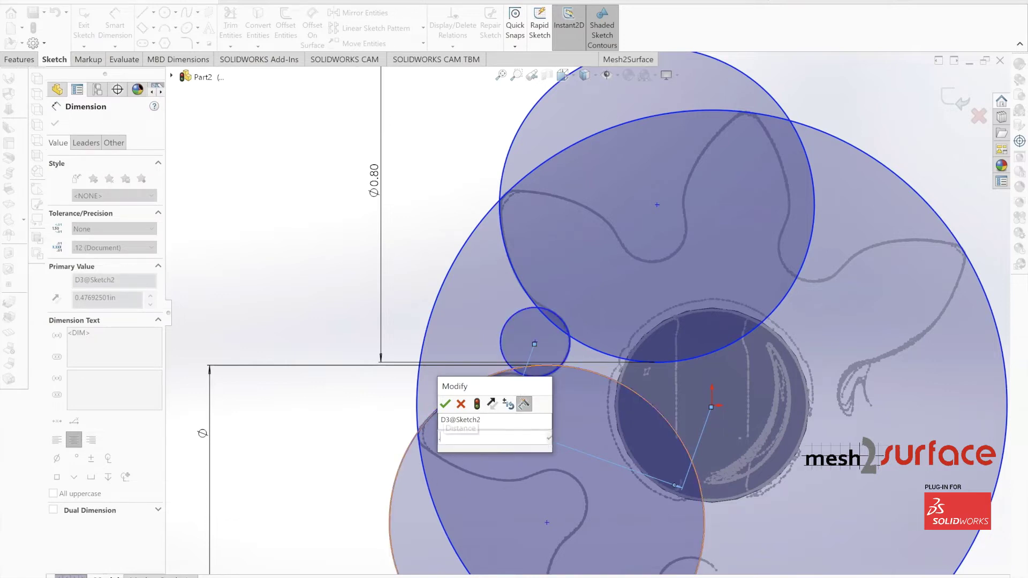
type("0.477")
key("Return")
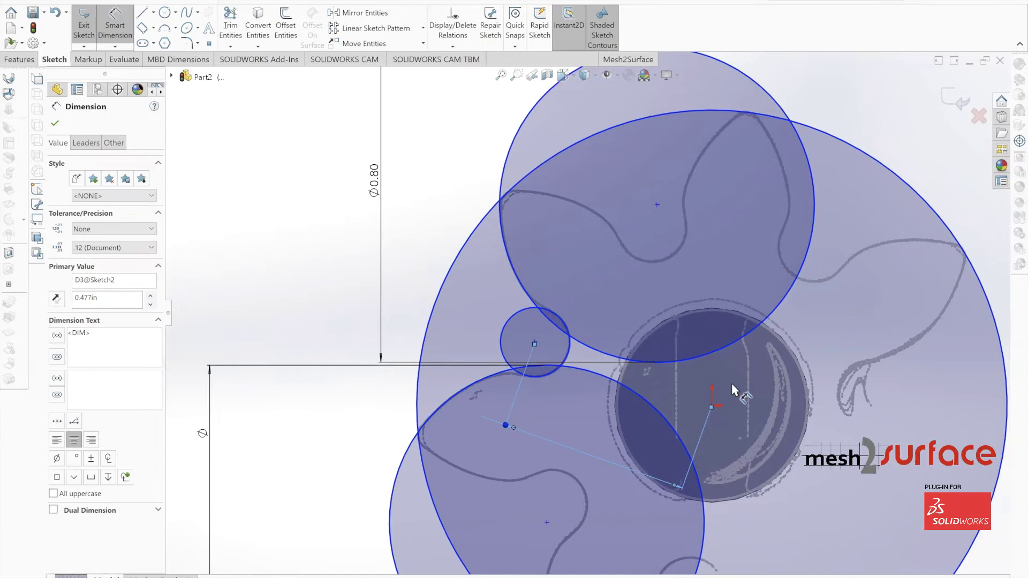
Dimension the aligned distance from the upper flank circle's centre to the origin.
left_click(657, 205)
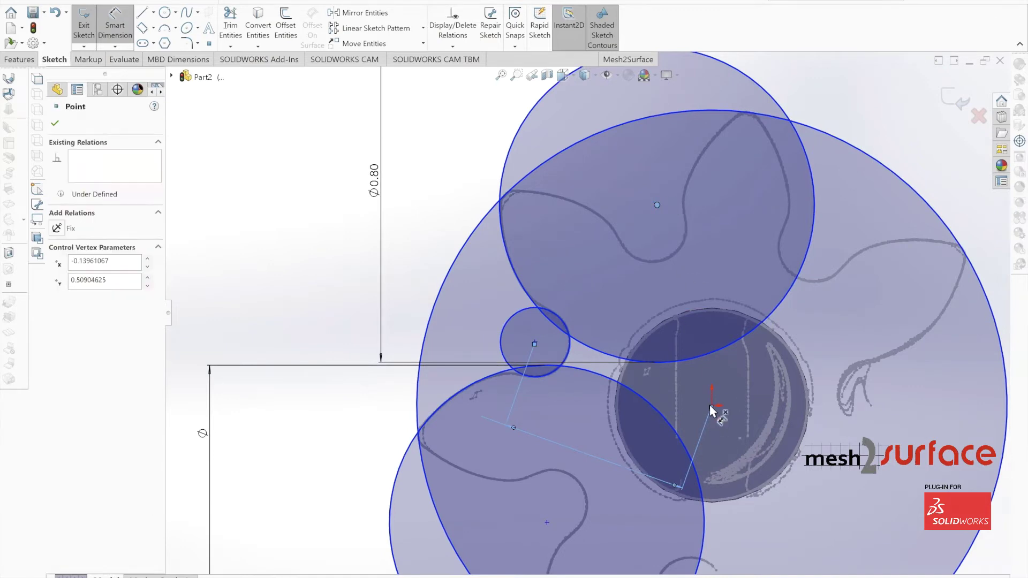
left_click(712, 406)
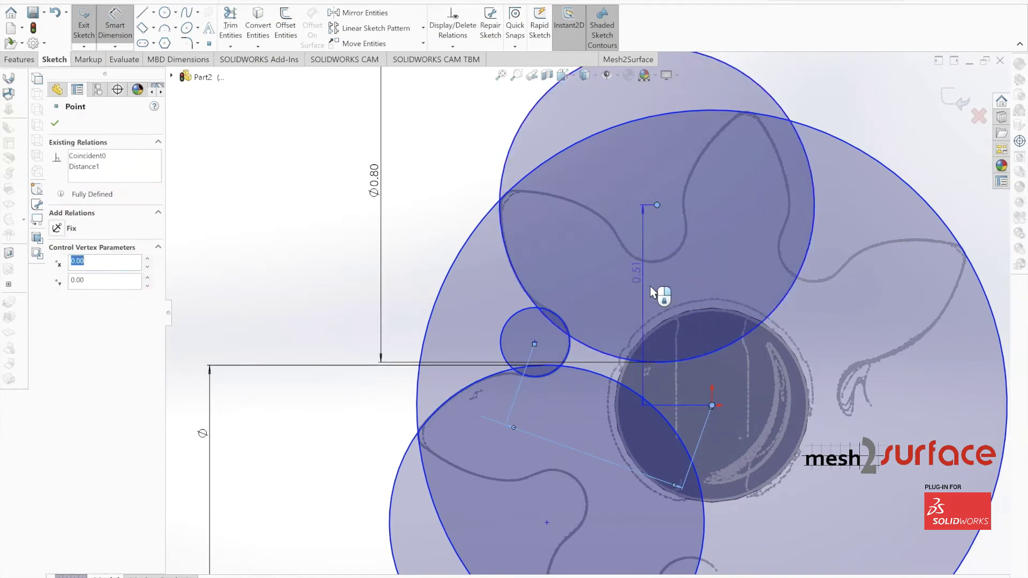
left_click(670, 360)
scroll(653, 395, "up", 1)
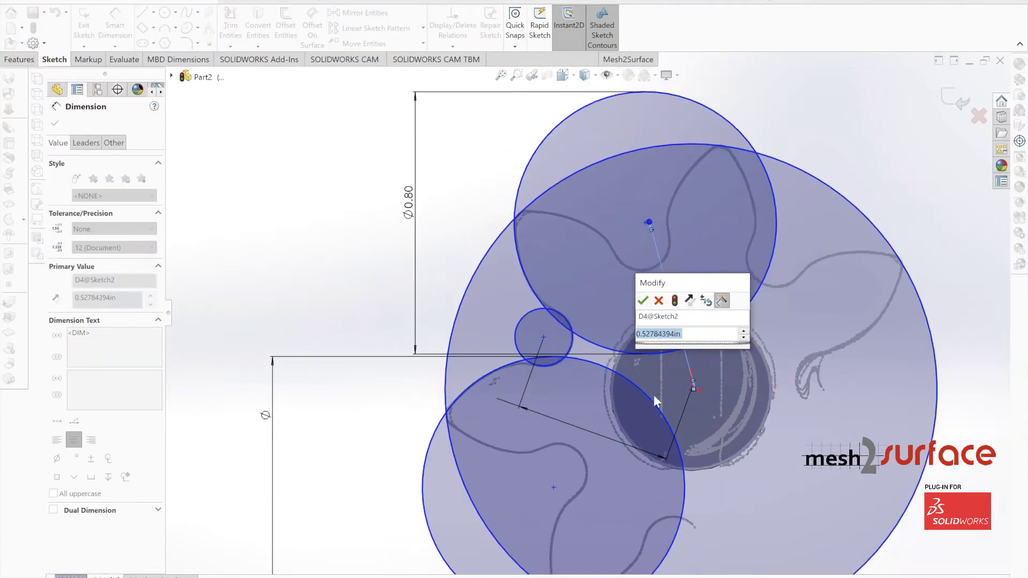
left_click(364, 397)
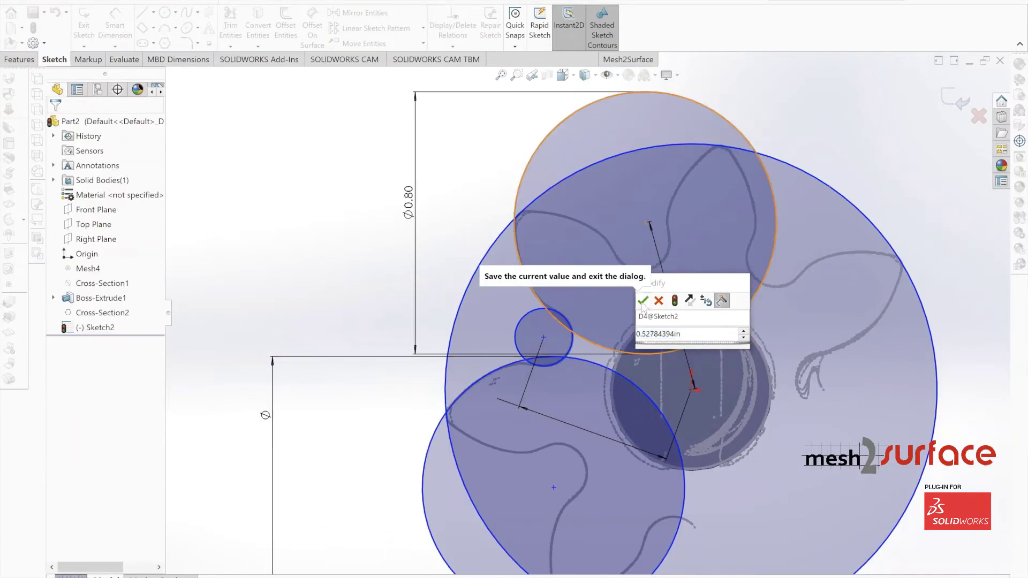
key("Return")
Dimension the lower flank circle's centre at 0.515 in from the origin, and revise the upper flank circle's centre distance.
left_click(553, 488)
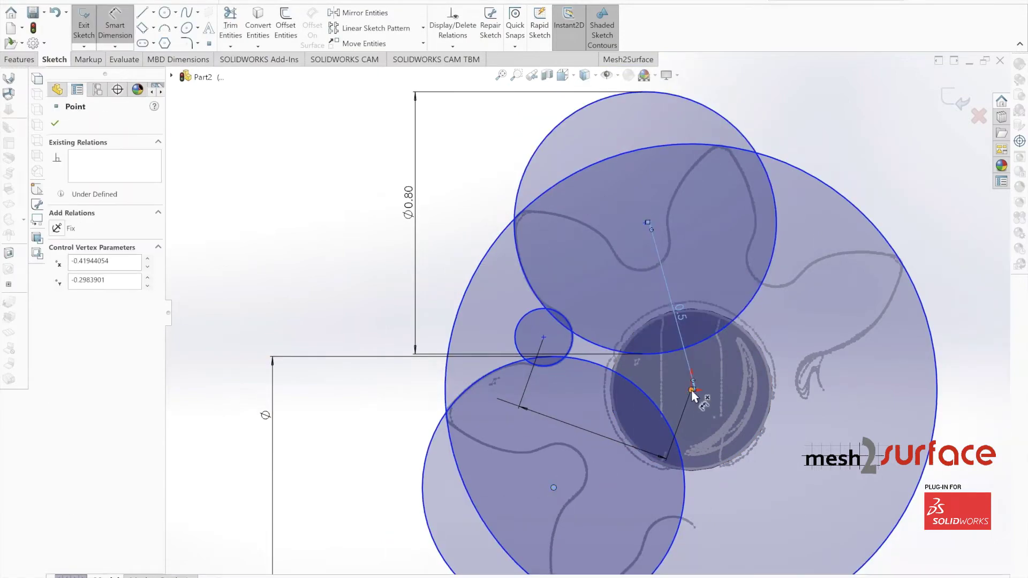
left_click(692, 389)
left_click(649, 420)
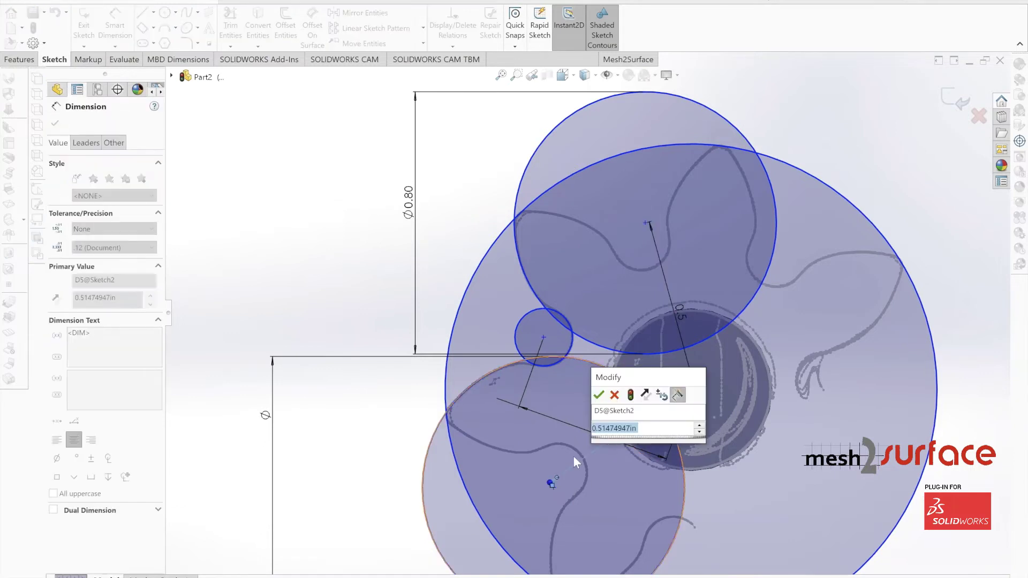
key("BackSpace")
key("Escape")
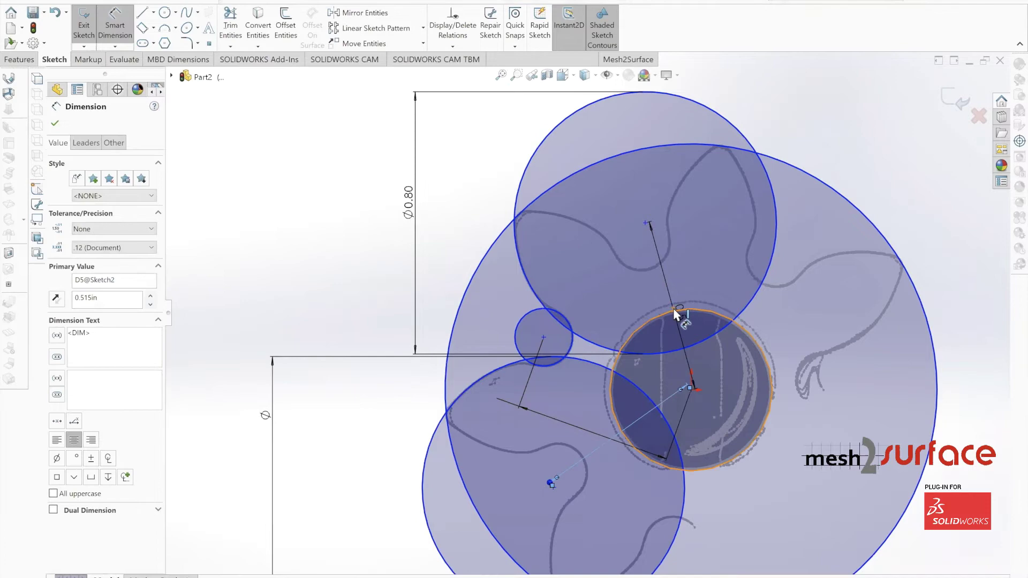
left_click(676, 312)
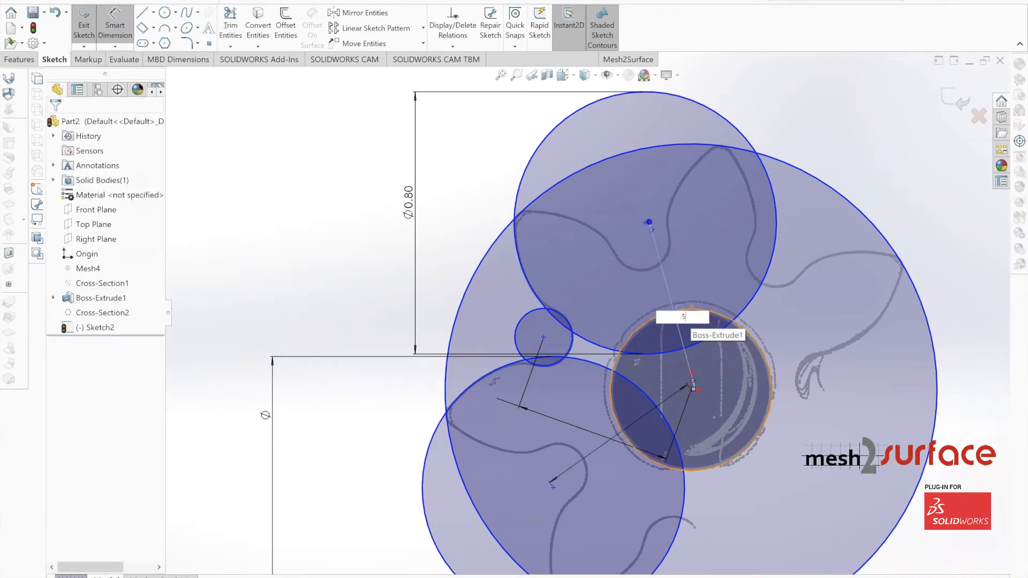
key("Return")
Examine the dimensioned flank and root circles against the scanned section curves on both teeth.
scroll(532, 336, "down", 5)
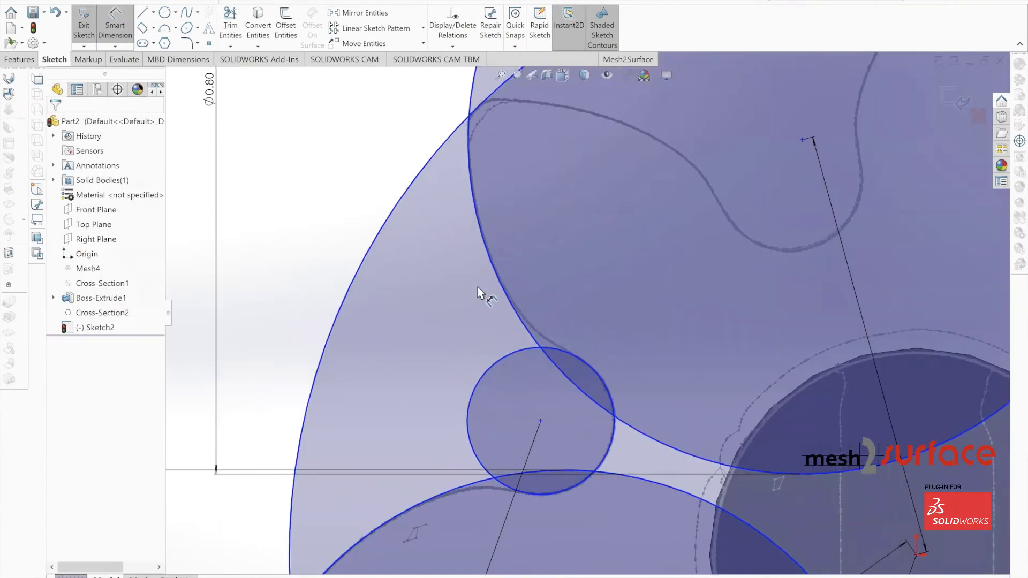
scroll(478, 289, "up", 2)
scroll(432, 477, "down", 5)
scroll(460, 431, "down", 2)
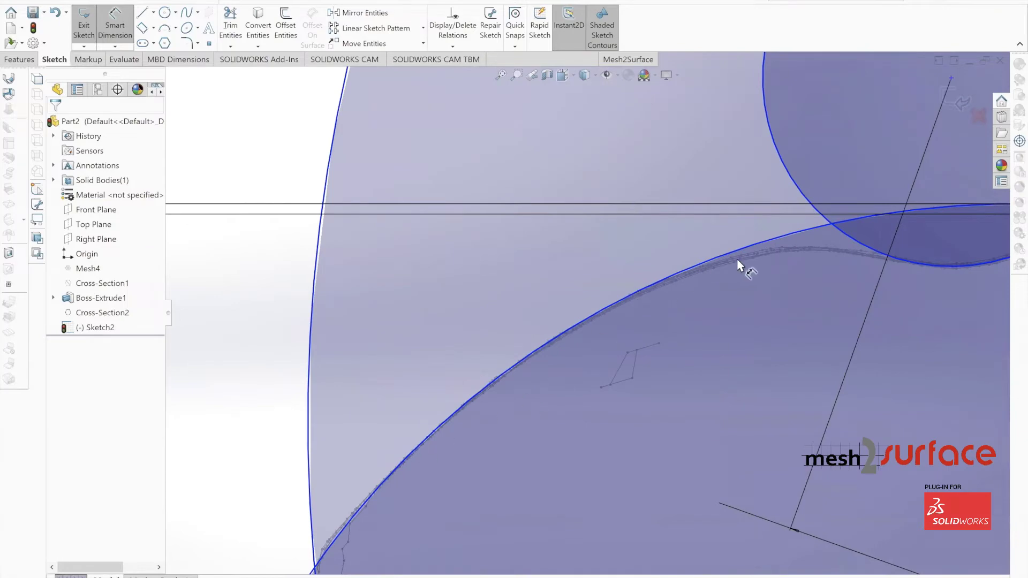
scroll(666, 252, "up", 4)
scroll(601, 200, "down", 5)
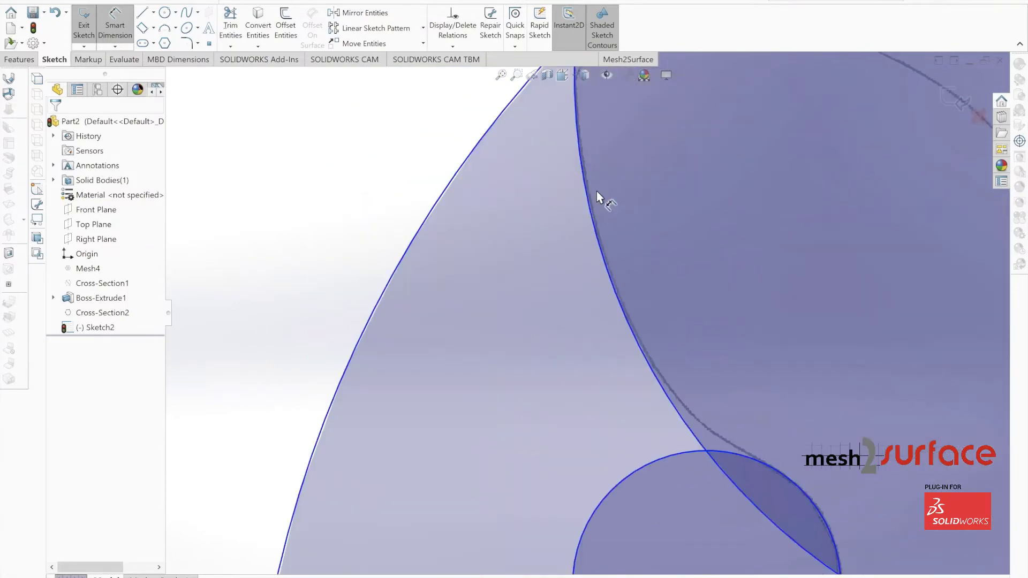
scroll(562, 298, "up", 3)
scroll(585, 349, "down", 3)
scroll(596, 349, "up", 3)
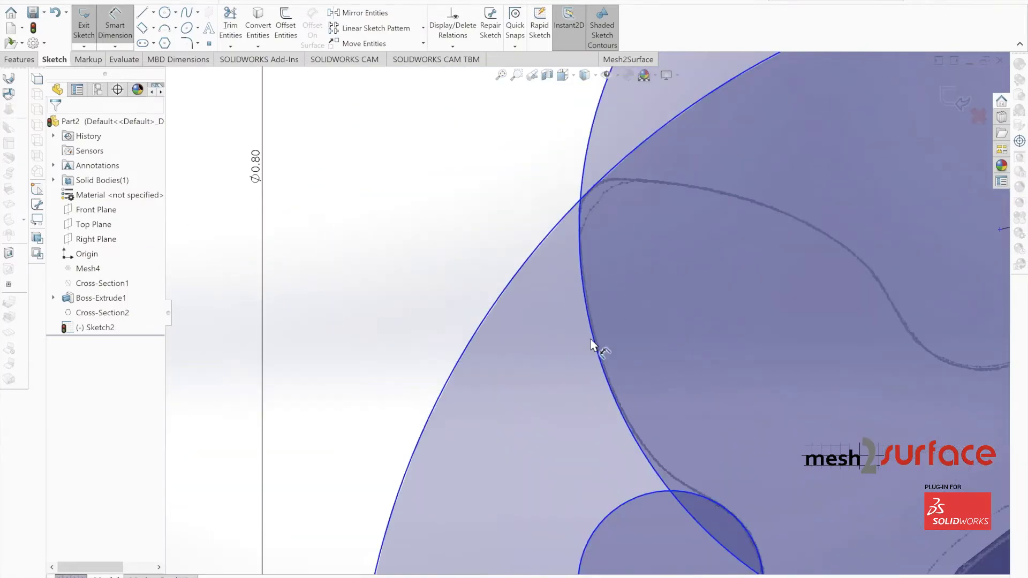
Dimension the centre distances from the small root circle to the upper flank circle and to the lower flank circle.
scroll(505, 391, "down", 3)
scroll(551, 281, "down", 3)
scroll(528, 325, "up", 4)
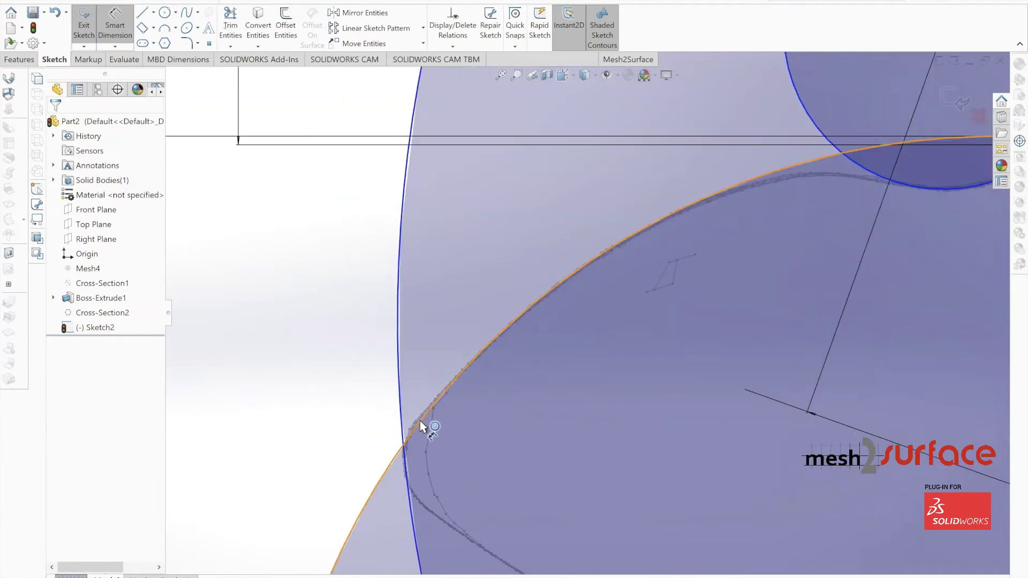
scroll(577, 308, "up", 5)
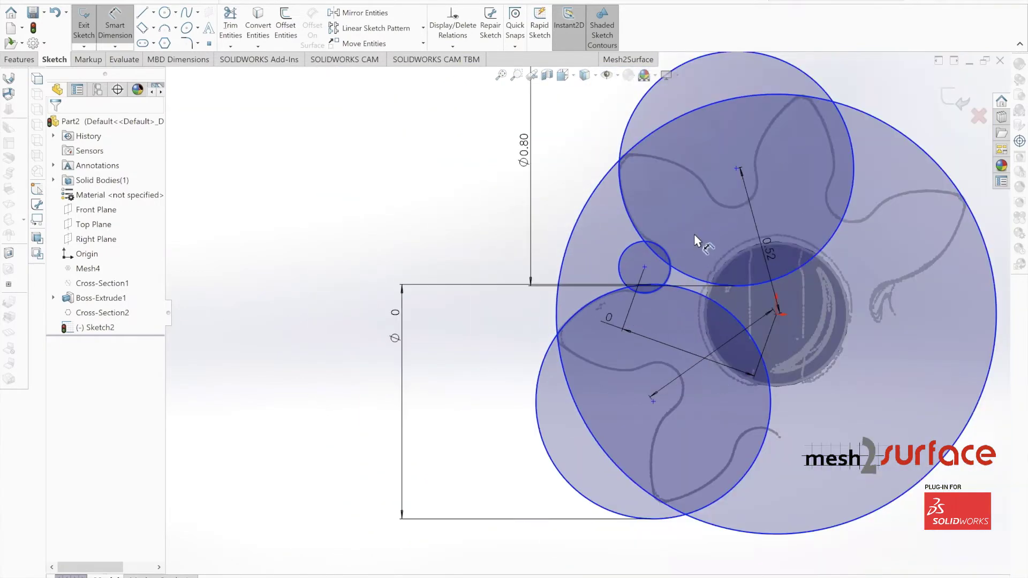
left_click(737, 169)
left_click(676, 208)
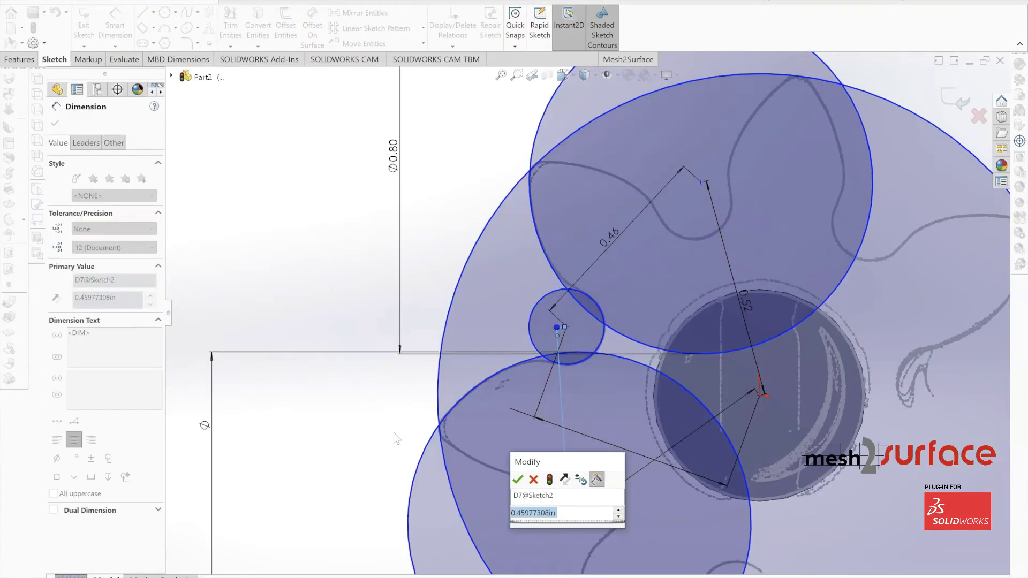
scroll(551, 332, "down", 4)
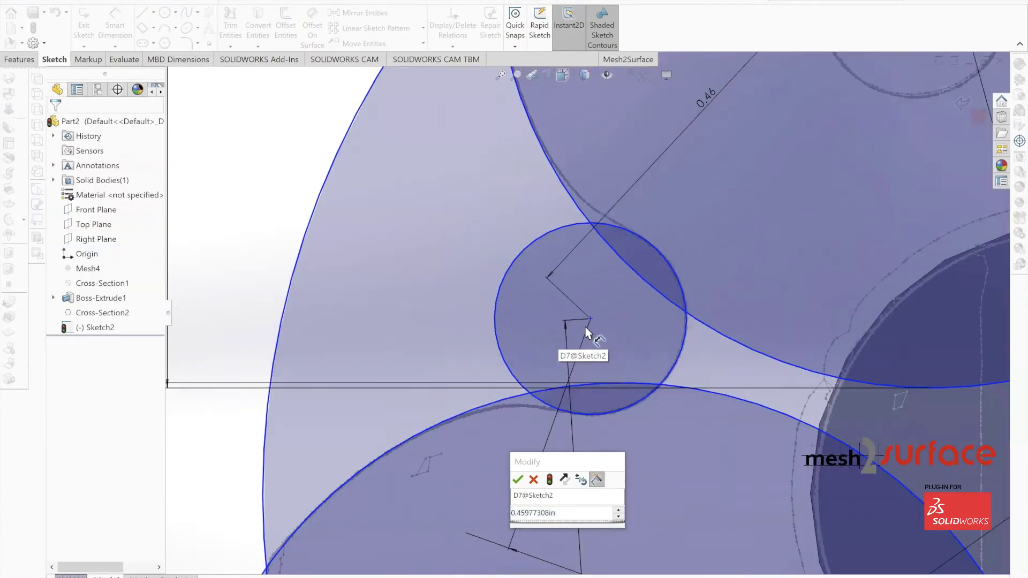
left_click(517, 479)
key("Escape")
Set both centre distances between the root circle and the two flank circles to 0.46 in.
scroll(579, 397, "up", 4)
left_click(593, 451)
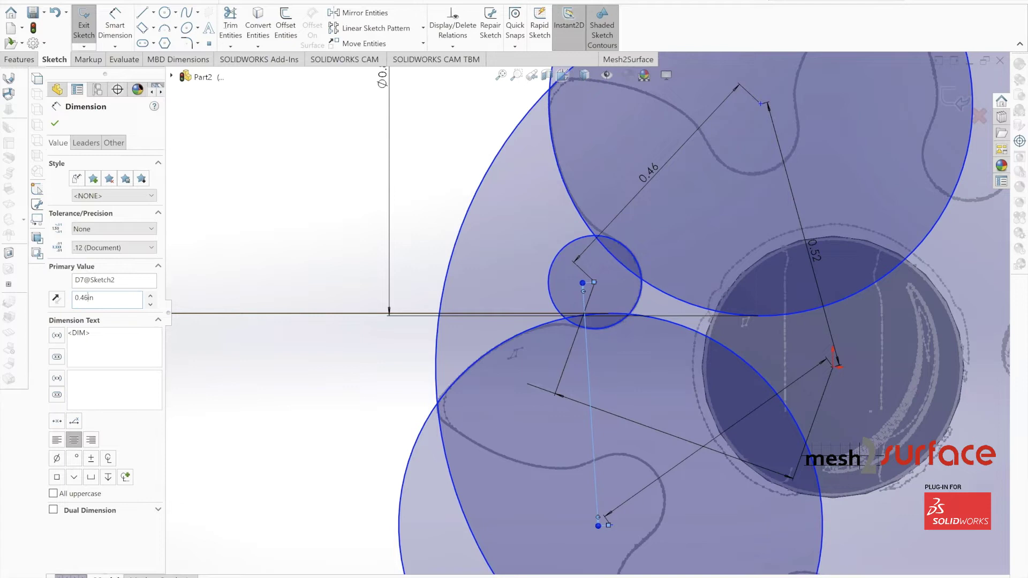
left_click(646, 177)
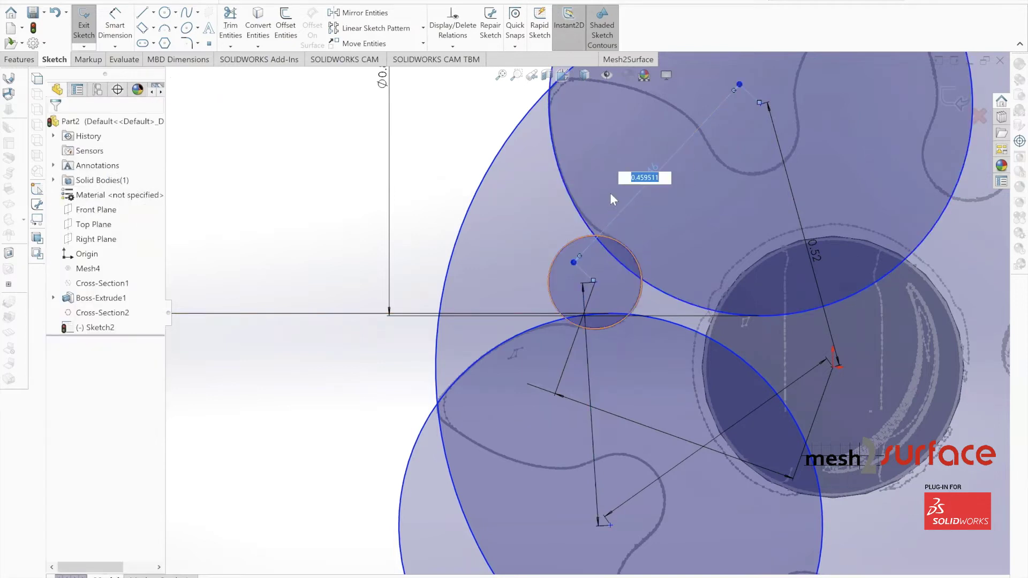
type(".46")
key("Return")
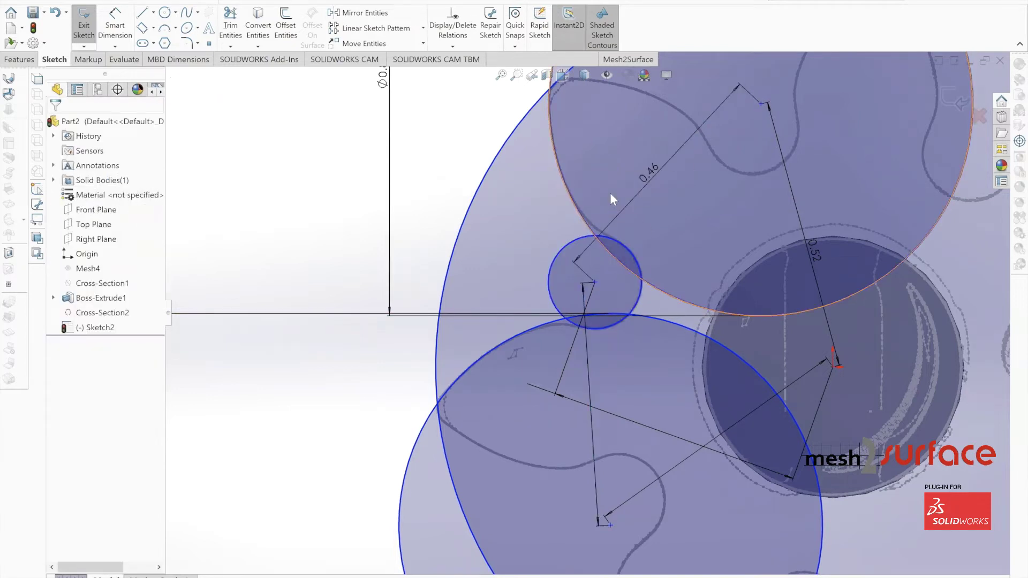
scroll(478, 232, "up", 1)
middle_click_drag(480, 234, 541, 279, "ctrl")
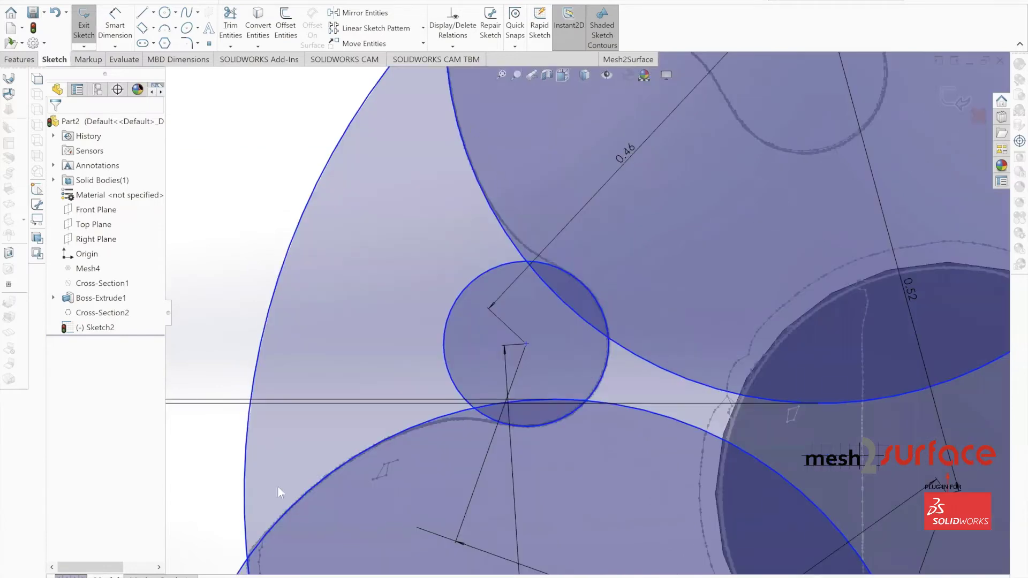
scroll(560, 361, "up", 3)
scroll(530, 345, "up", 2)
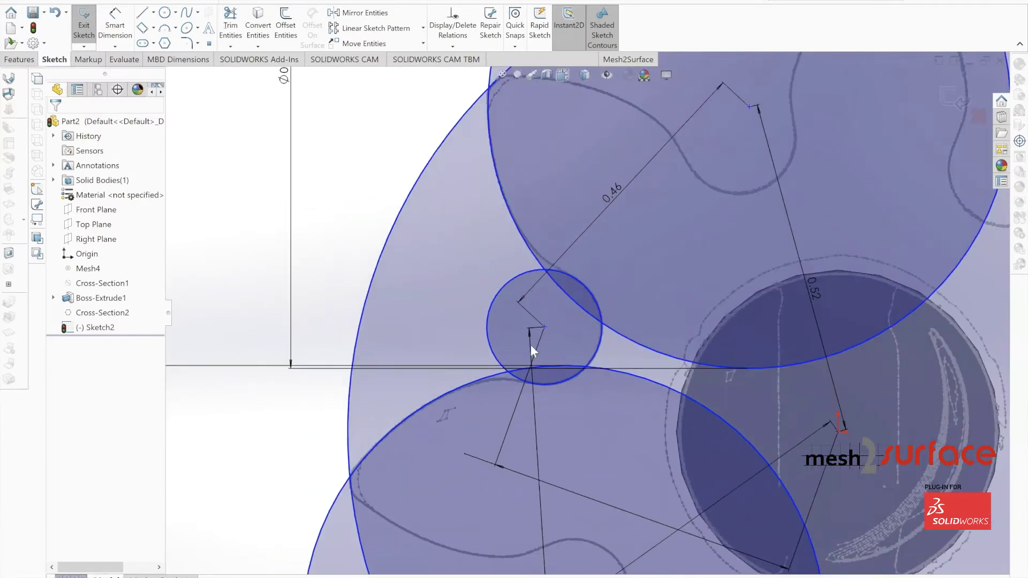
left_click(230, 46)
left_click(251, 60)
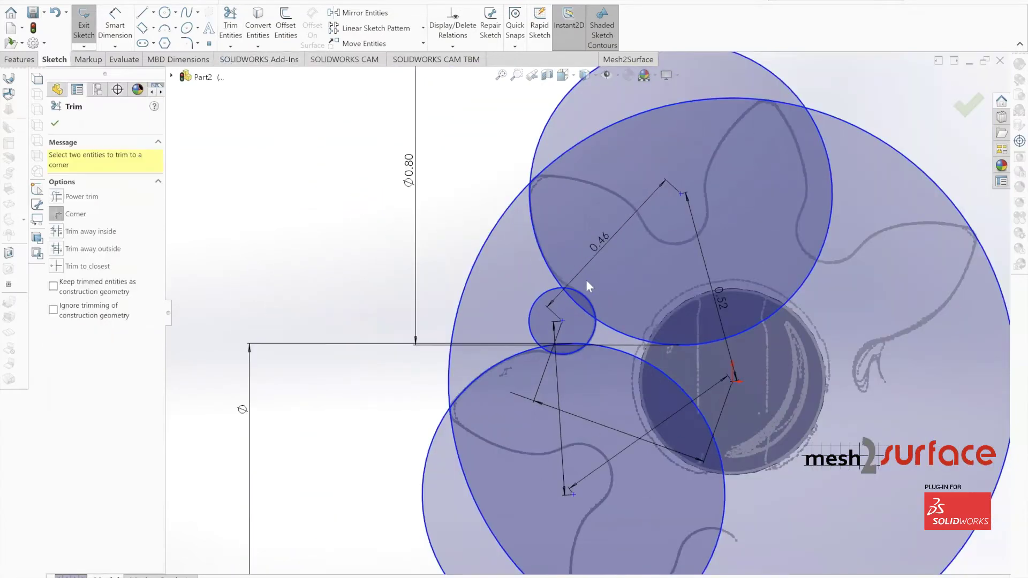
scroll(605, 226, "up", 1)
scroll(583, 150, "down", 1)
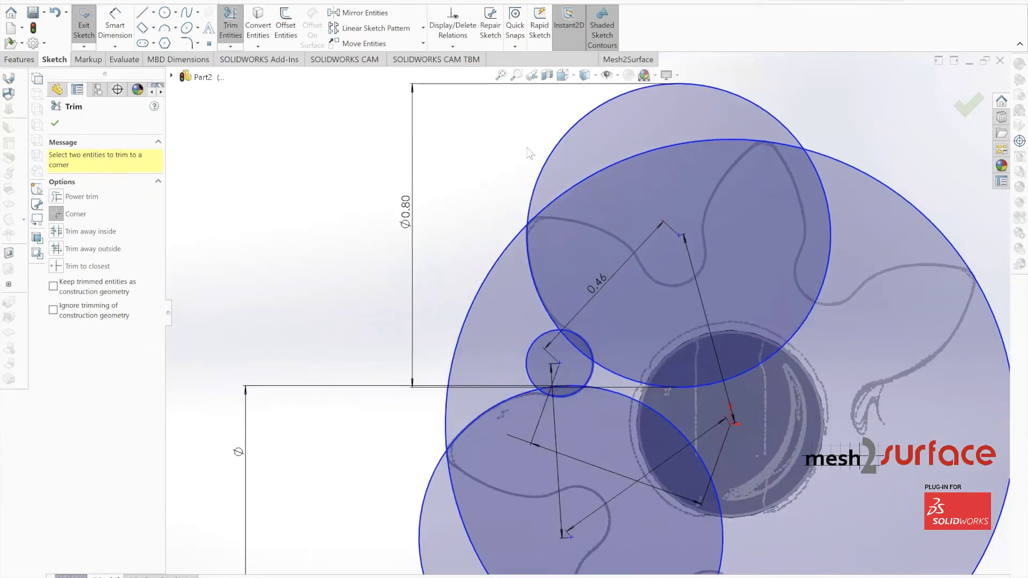
key("Escape")
Power-trim the flank and root circles down to the arcs that form a single tooth gap inside the outer circle.
left_click(226, 23)
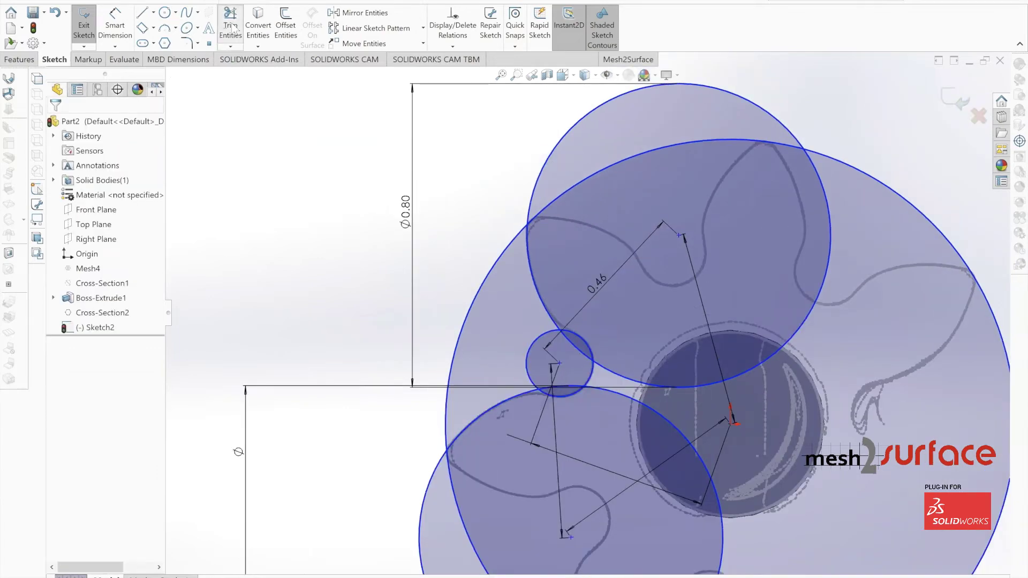
left_click(53, 200)
left_click_drag(549, 137, 566, 154)
scroll(492, 317, "up", 1)
scroll(467, 460, "up", 1)
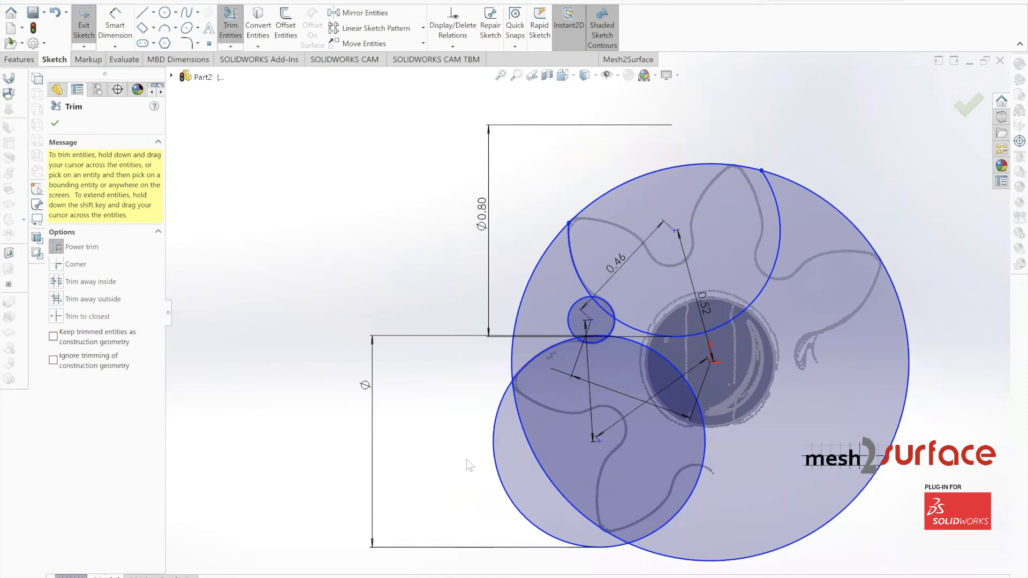
left_click_drag(467, 459, 534, 391)
scroll(596, 389, "up", 1)
scroll(600, 390, "down", 2)
mouse_move(666, 321)
left_mouse_down()
mouse_move(666, 306)
mouse_move(608, 259)
mouse_move(625, 281)
left_mouse_up()
scroll(589, 262, "up", 4)
left_click_drag(489, 278, 467, 278)
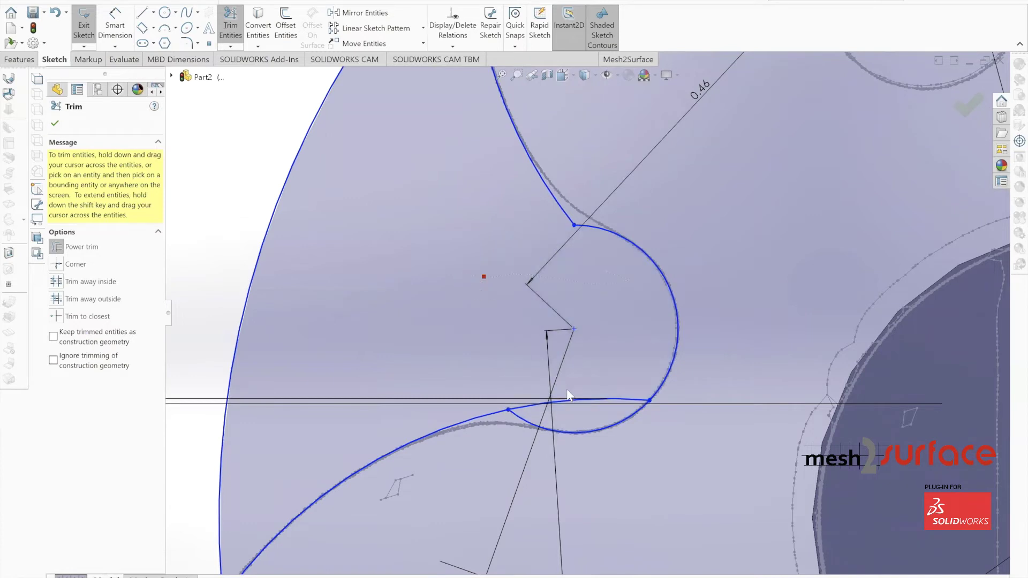
left_click(55, 124)
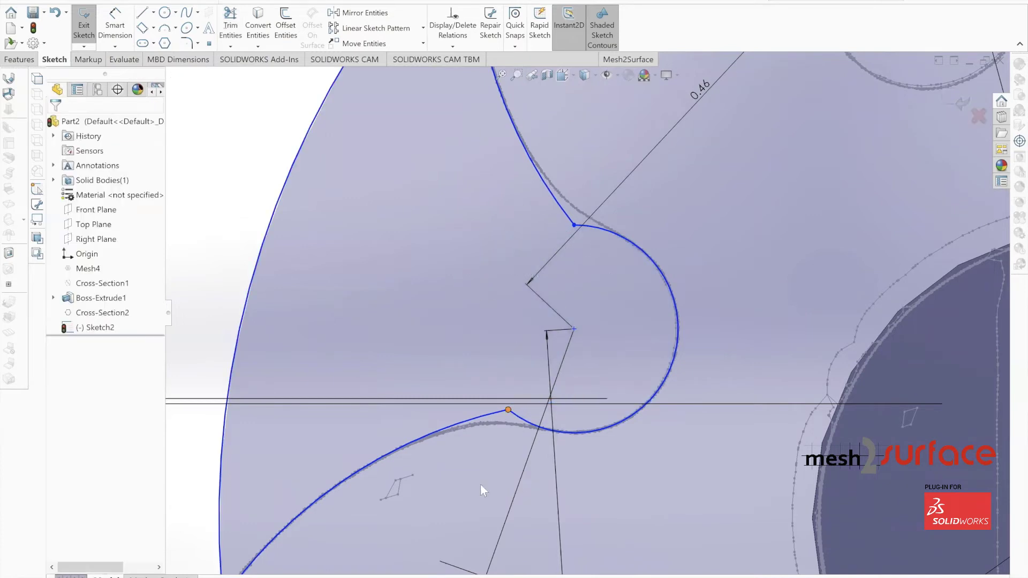
Fillet the two corners between the root arc and the flank arcs with a 0.20 in radius.
left_click(186, 43)
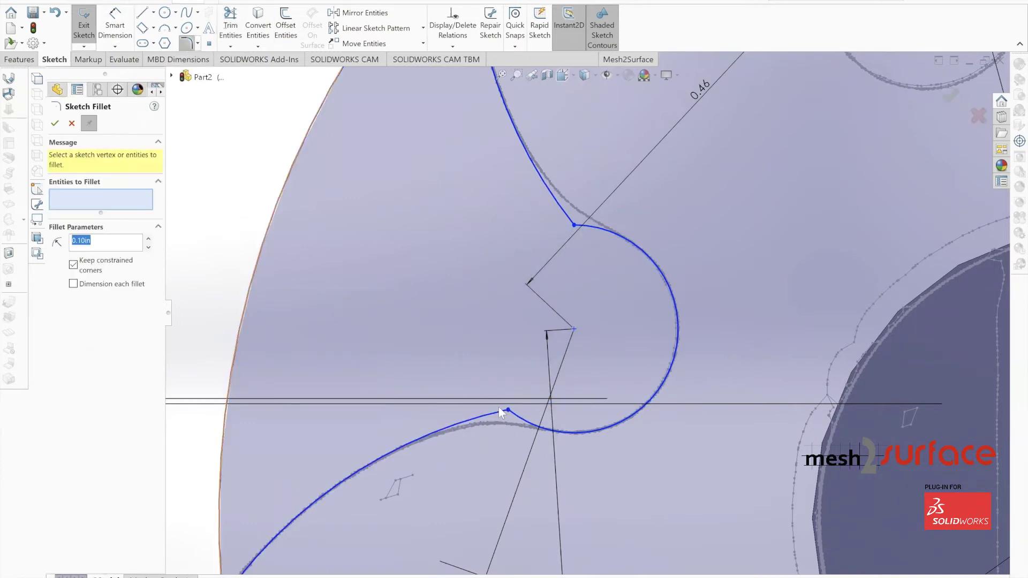
left_click(510, 416)
left_click(574, 226)
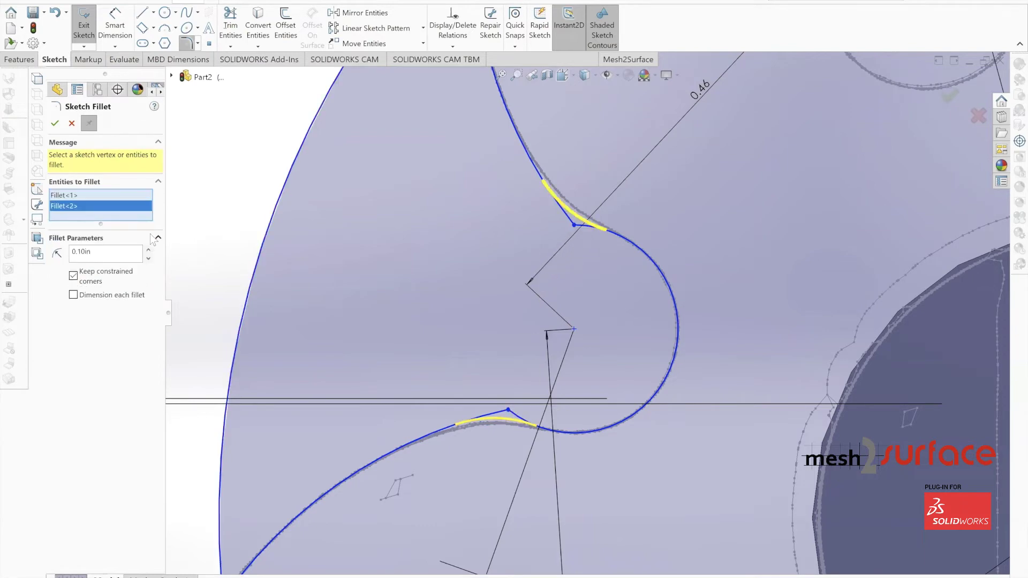
left_click(148, 249)
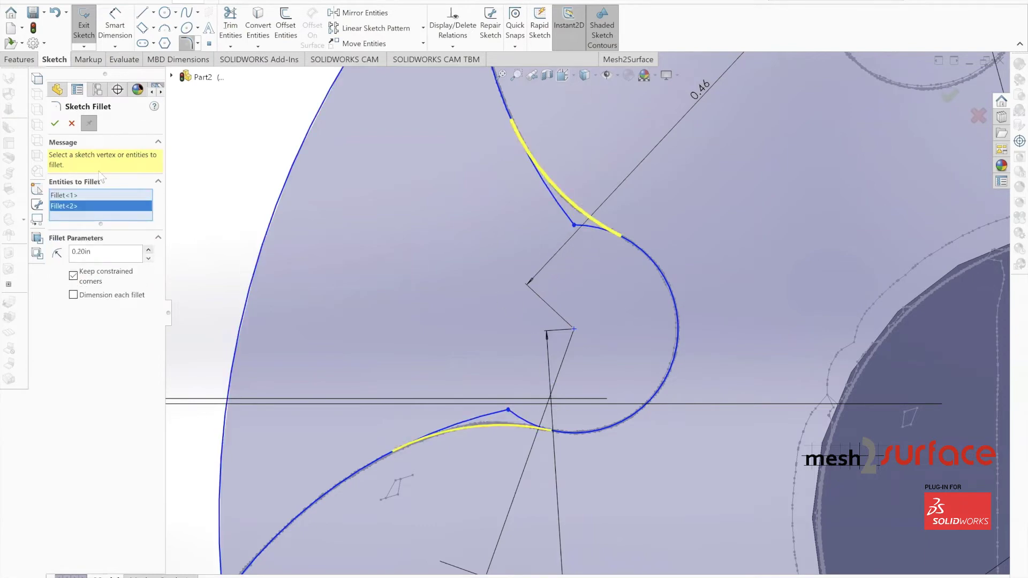
left_click(55, 123)
scroll(546, 305, "up", 5)
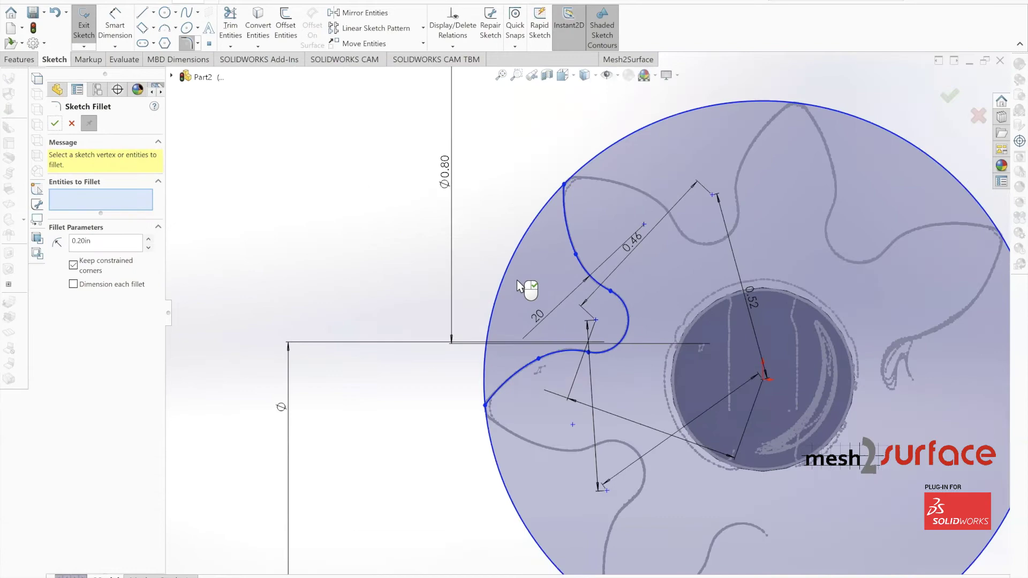
scroll(472, 426, "down", 7)
scroll(563, 316, "up", 9)
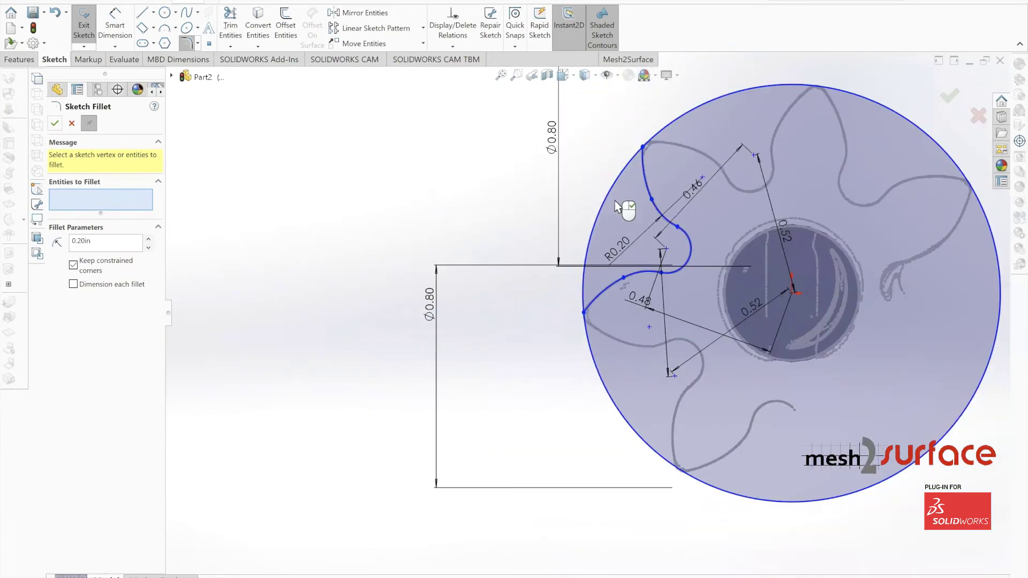
scroll(614, 201, "down", 1)
left_click(54, 125)
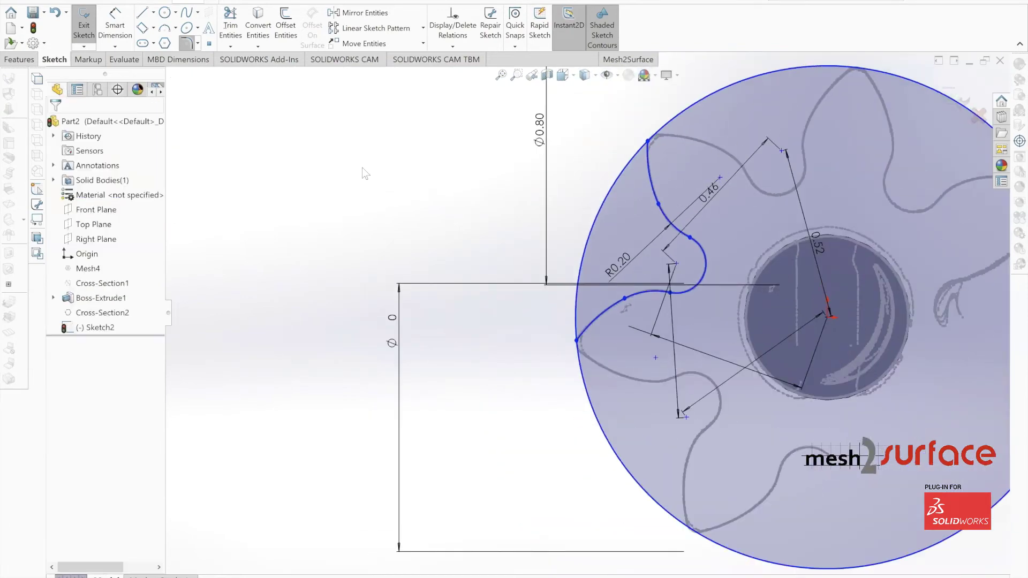
Draw three connected lines outside the outer circle that join the two open ends of the tooth gap profile.
left_click(142, 12)
left_click(648, 140)
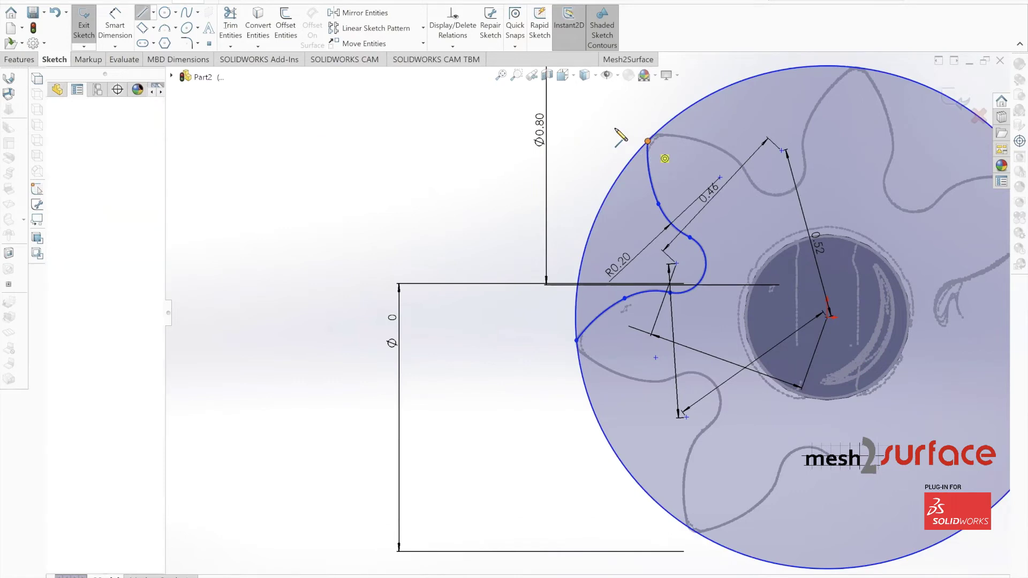
left_click(607, 125)
left_click(534, 340)
left_click(577, 340)
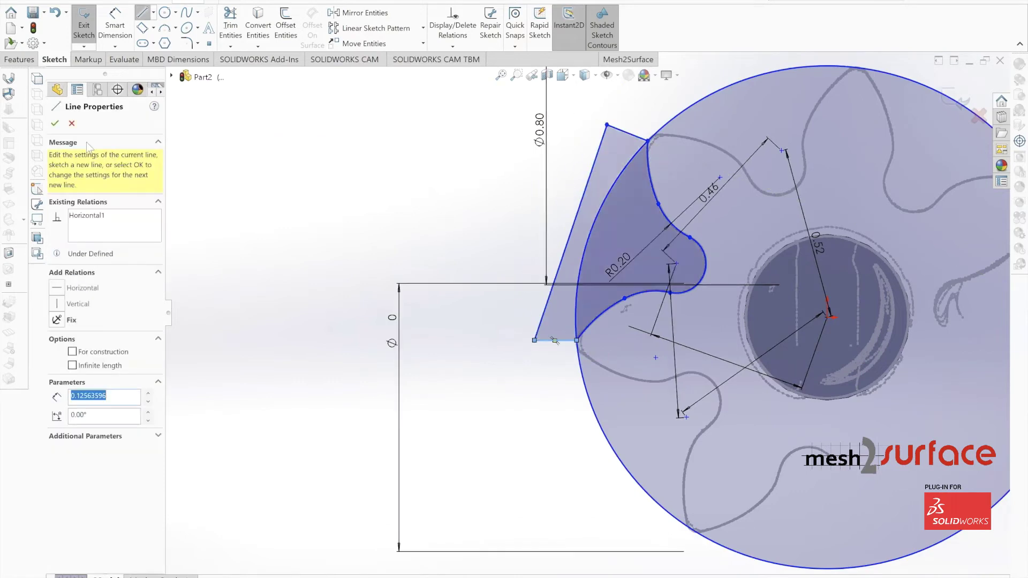
left_click(55, 125)
scroll(642, 229, "up", 2)
scroll(679, 263, "down", 2)
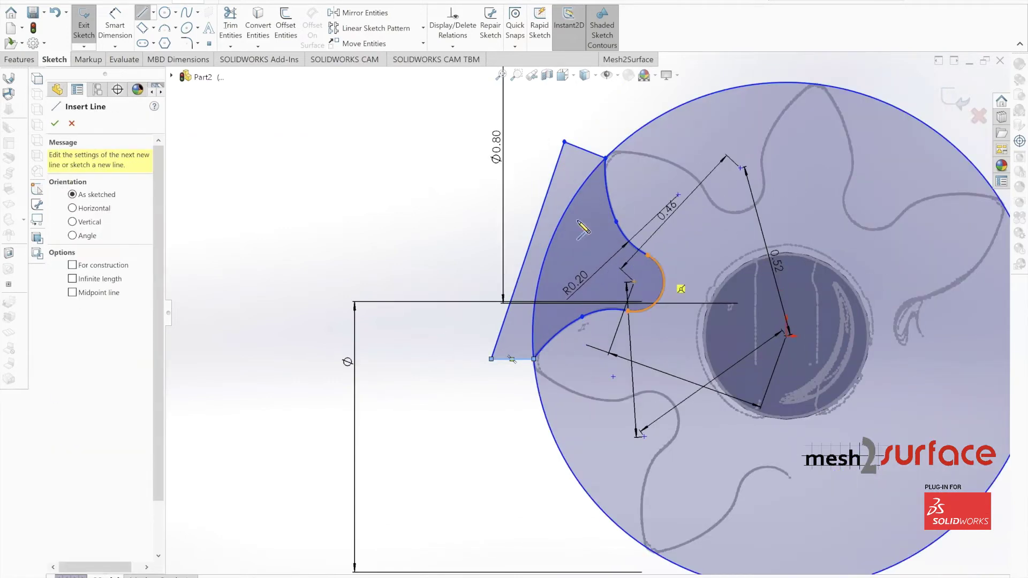
left_click(56, 124)
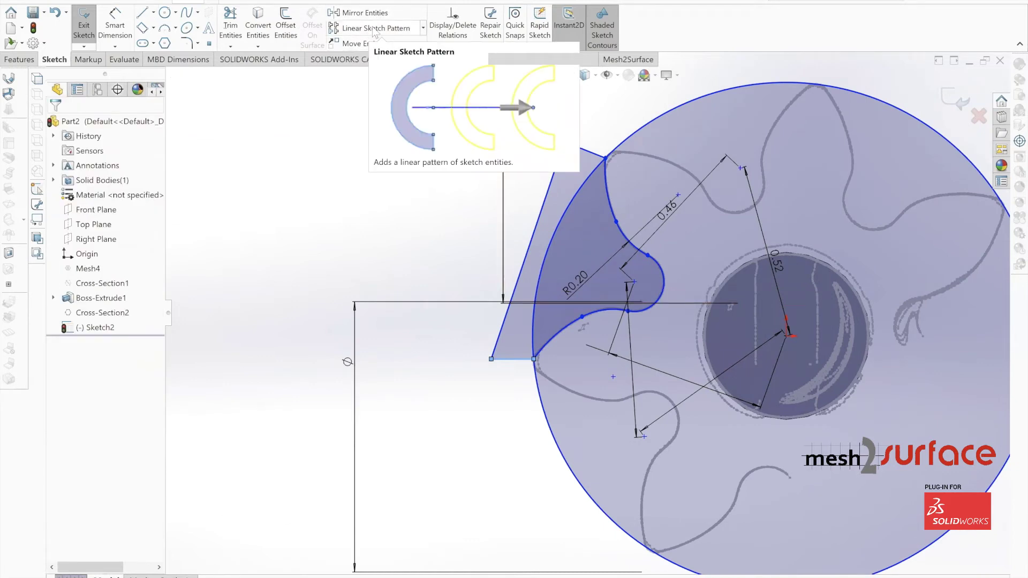
Start a circular sketch pattern about the origin with the five arcs of the tooth gap profile as the entities.
left_click(423, 28)
left_click(402, 58)
left_click(609, 207)
left_click(631, 240)
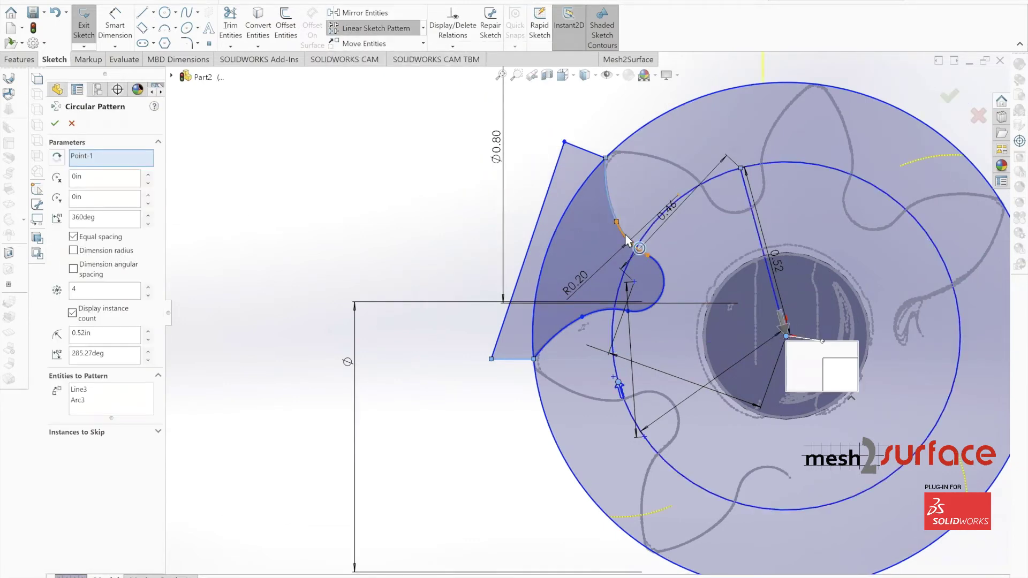
left_click(666, 293)
left_click(612, 316)
left_click(551, 339)
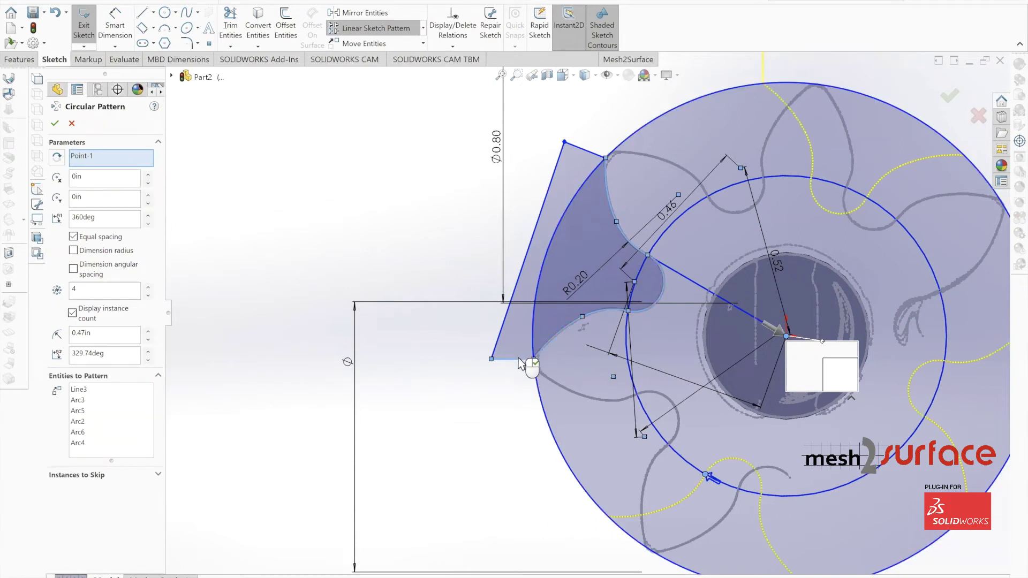
Include the three straight lines outside the outer circle in the entities to pattern.
left_click(522, 359)
left_click(517, 360)
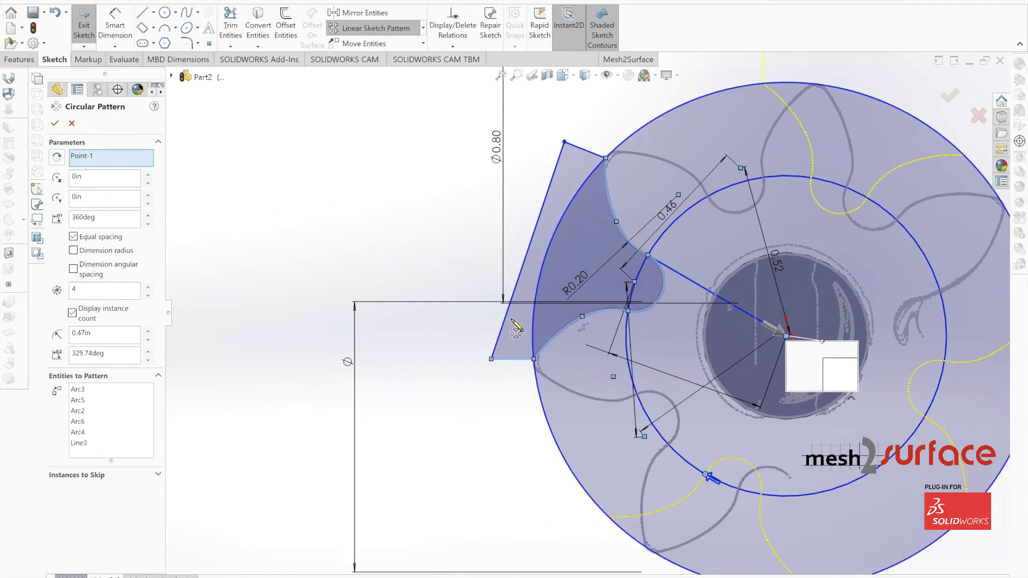
left_click(529, 278)
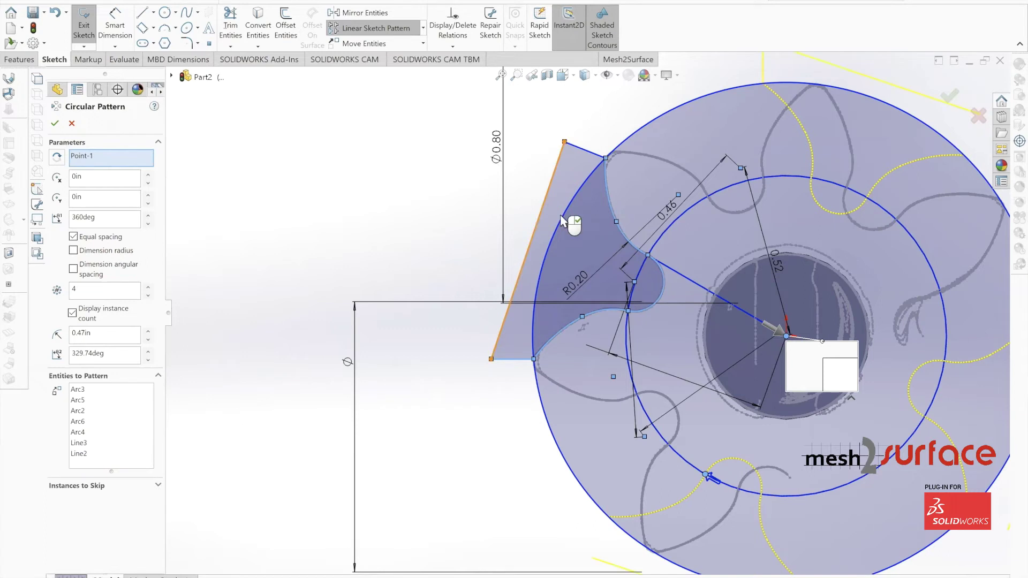
left_click(580, 148)
scroll(621, 234, "up", 3)
middle_click_drag(716, 355, 683, 341, "ctrl")
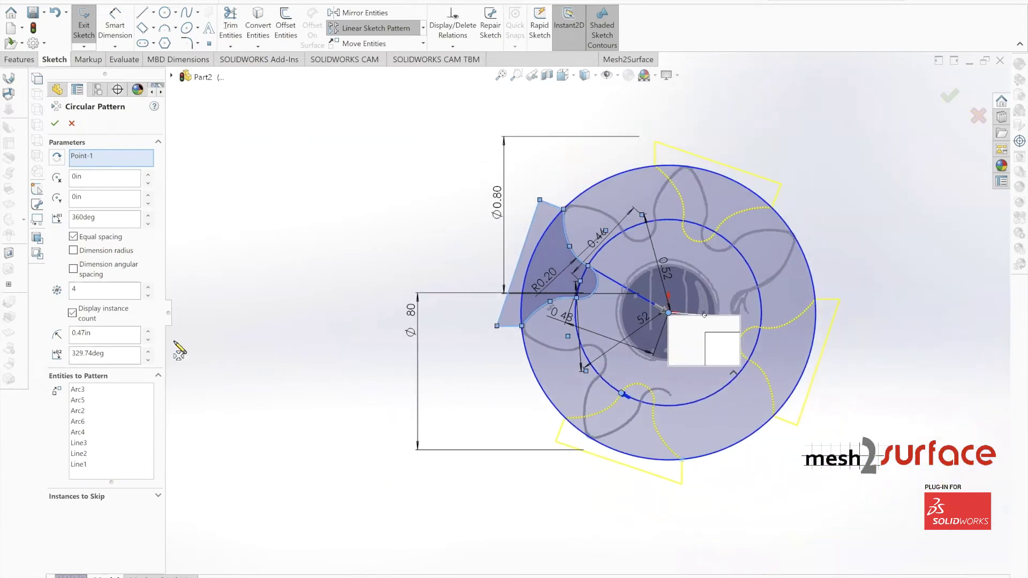
Set the circular pattern to 7 instances and create it from the arcs only, with the three straight lines excluded.
left_click(148, 288)
left_click(148, 287)
left_click(147, 288)
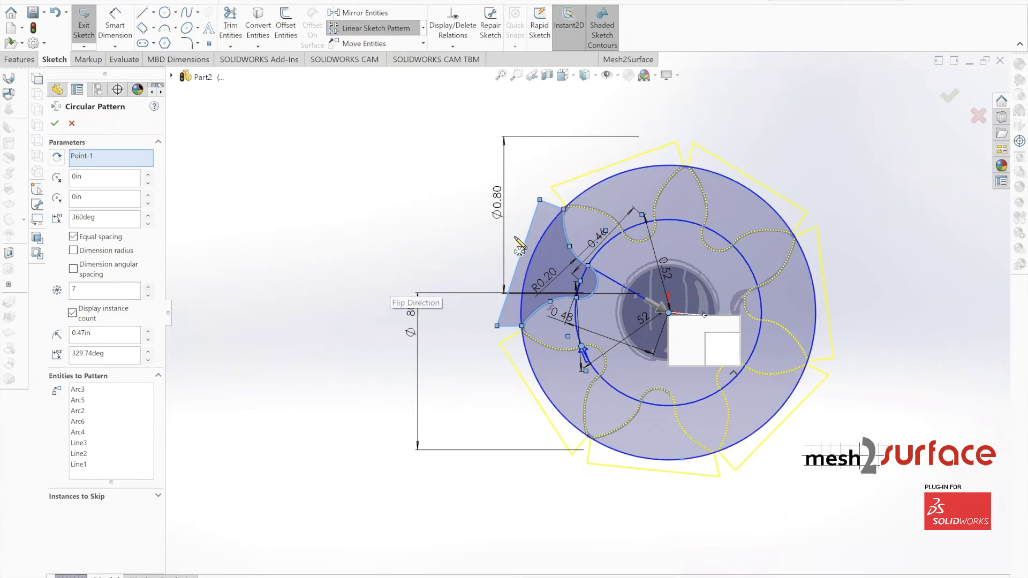
left_click(551, 204)
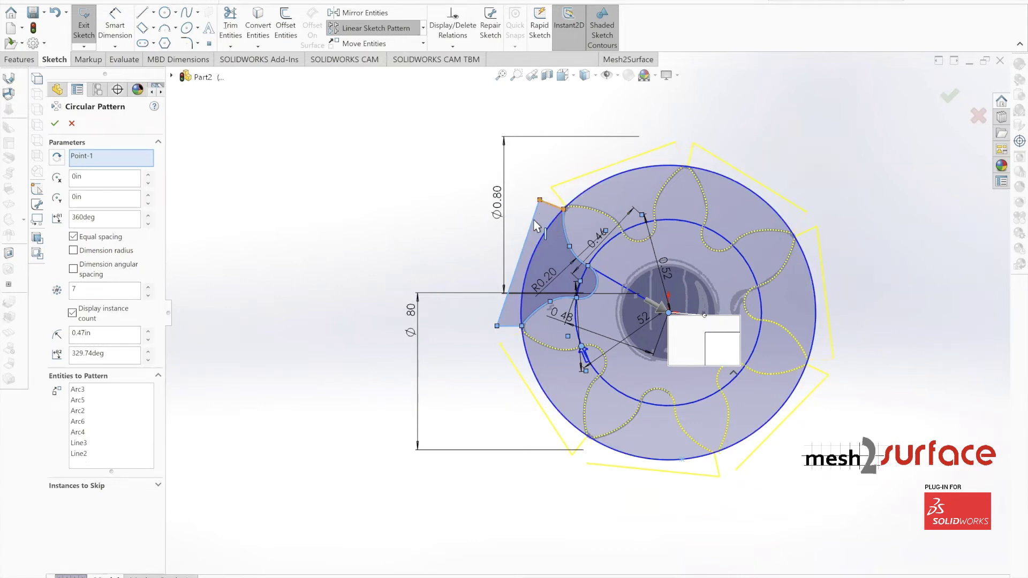
left_click(530, 226)
left_click(513, 325)
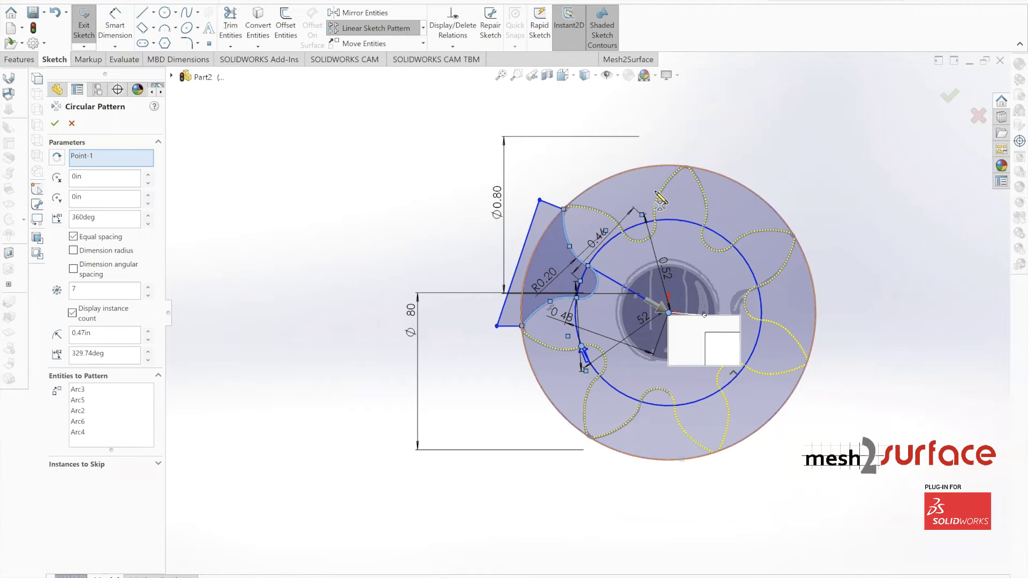
left_click(55, 123)
Power trim the three straight lines outside the circle and the outer circle's arcs spanning the four upper tooth gaps.
scroll(650, 177, "down", 6)
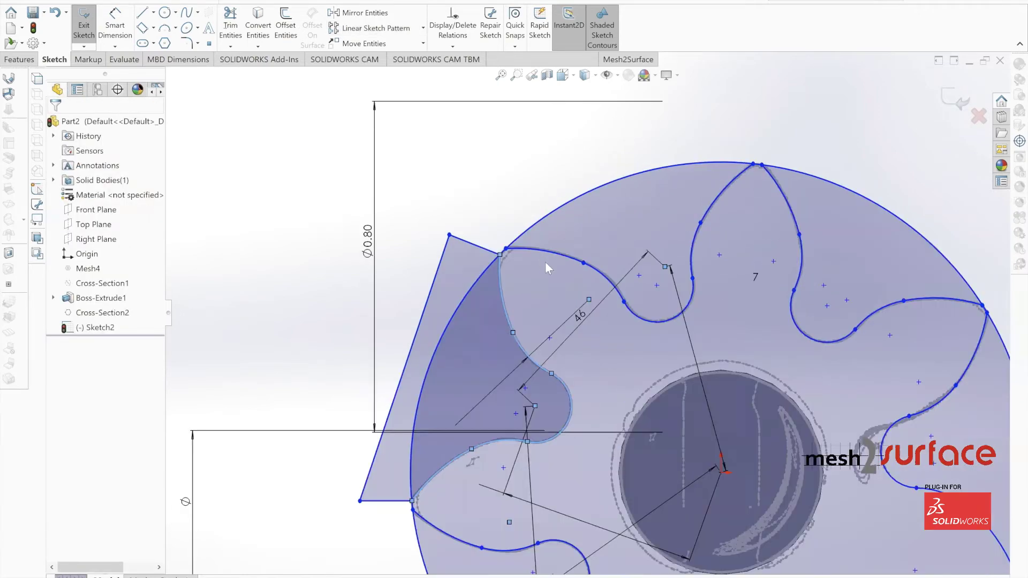
scroll(111, 25, "up", 4)
left_click(230, 46)
left_click(257, 65)
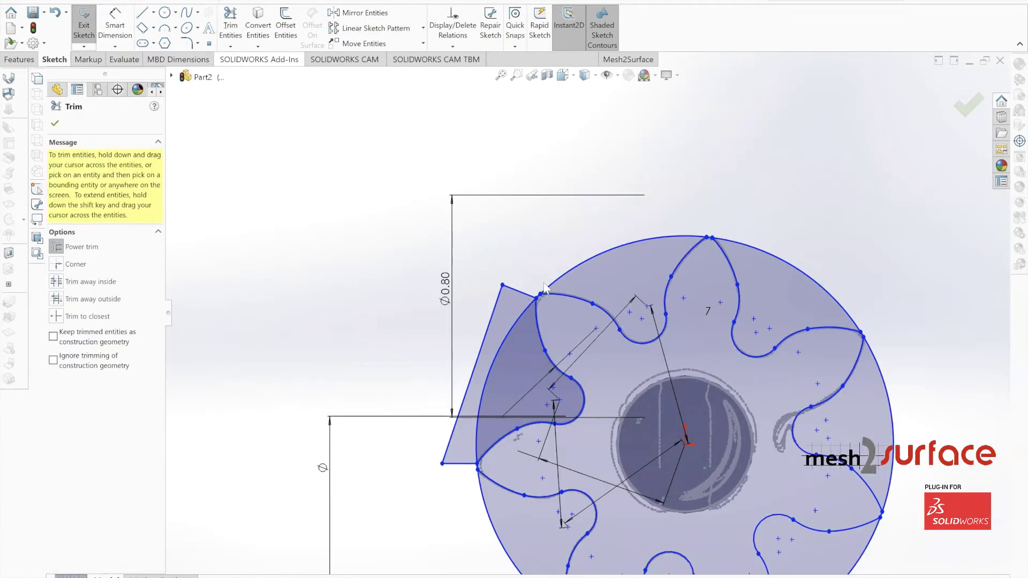
mouse_move(546, 289)
left_mouse_down()
mouse_move(514, 290)
mouse_move(455, 445)
left_mouse_up()
mouse_move(483, 325)
left_mouse_down()
mouse_move(587, 220)
mouse_move(814, 257)
mouse_move(899, 353)
mouse_move(873, 439)
left_mouse_up()
Trim the outer circle's remaining three arcs across the lower tooth gaps to leave only the seven-tooth outline.
scroll(434, 252, "up", 3)
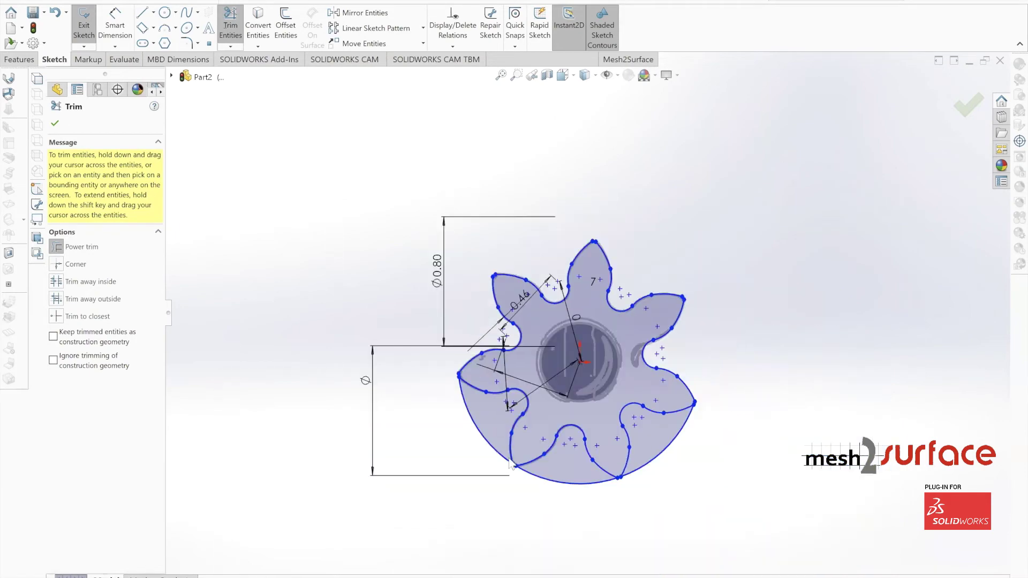
scroll(412, 423, "down", 2)
left_click_drag(492, 417, 517, 402)
left_click_drag(630, 464, 626, 445)
left_click_drag(718, 430, 710, 408)
scroll(712, 414, "up", 2)
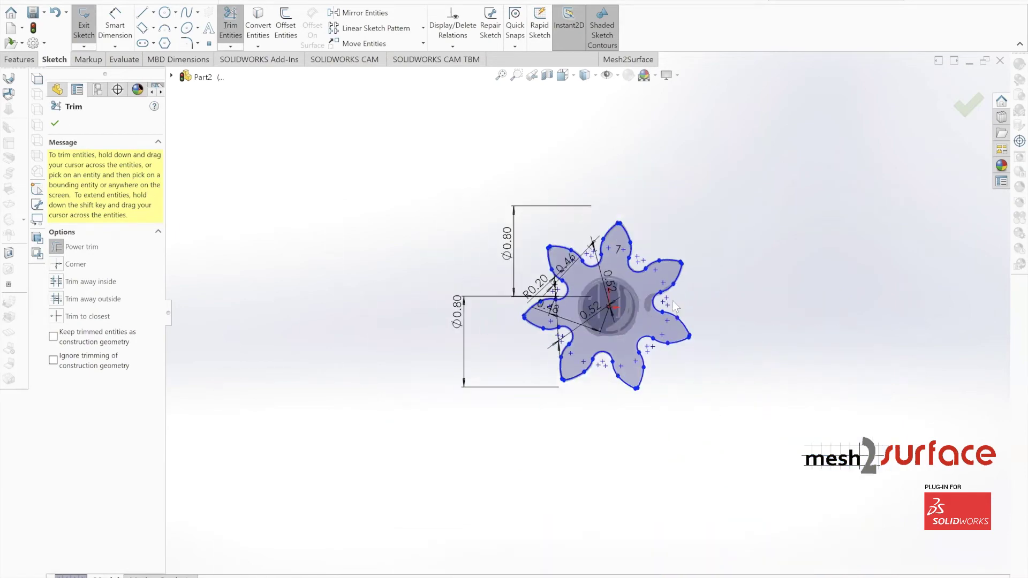
Examine how the trimmed gear outline follows the scan cross-section around the teeth, and finish trimming.
scroll(701, 439, "down", 8)
scroll(557, 262, "up", 4)
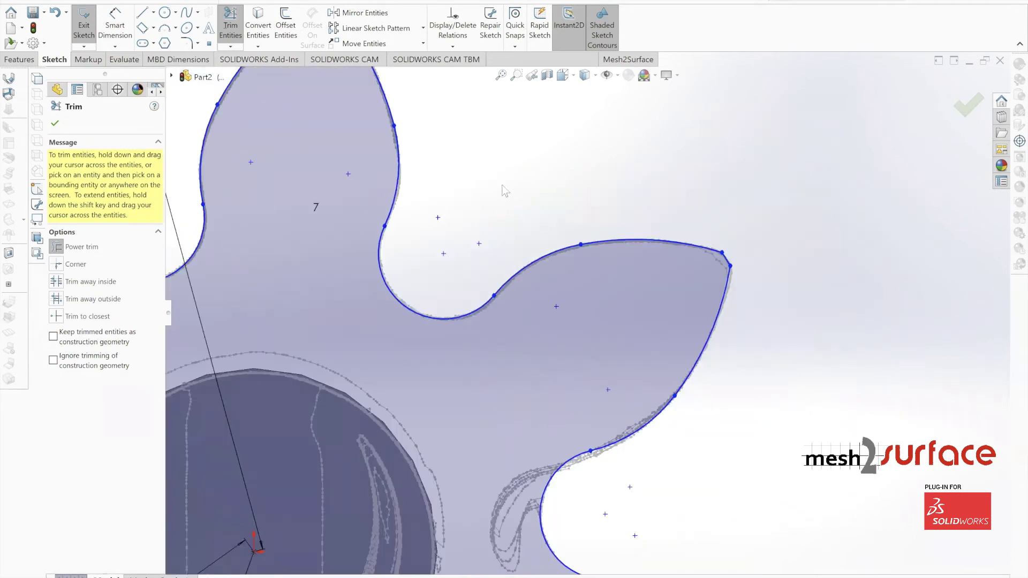
scroll(246, 115, "down", 3)
scroll(386, 214, "up", 5)
scroll(422, 367, "up", 3)
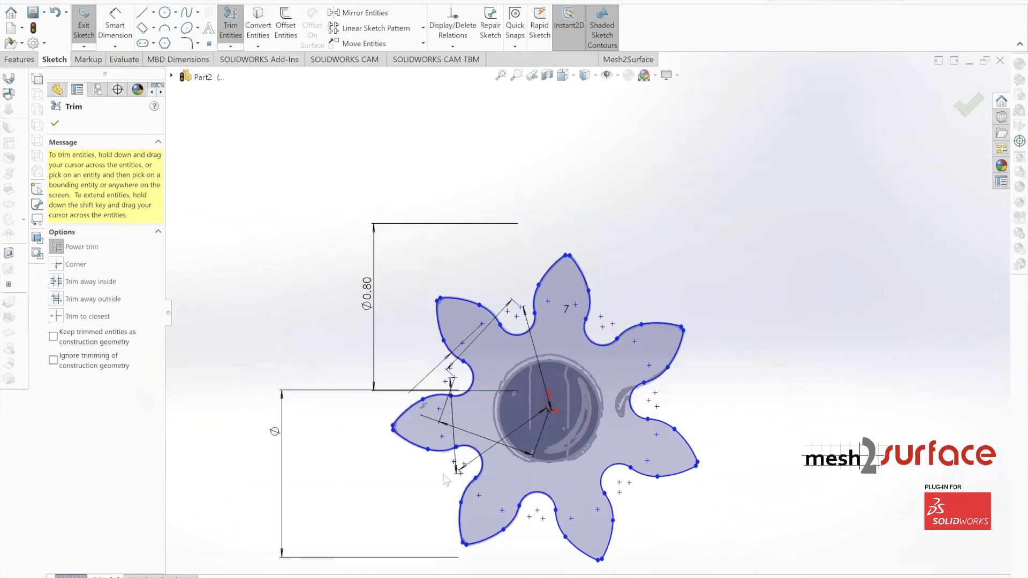
scroll(673, 413, "down", 7)
scroll(820, 407, "up", 3)
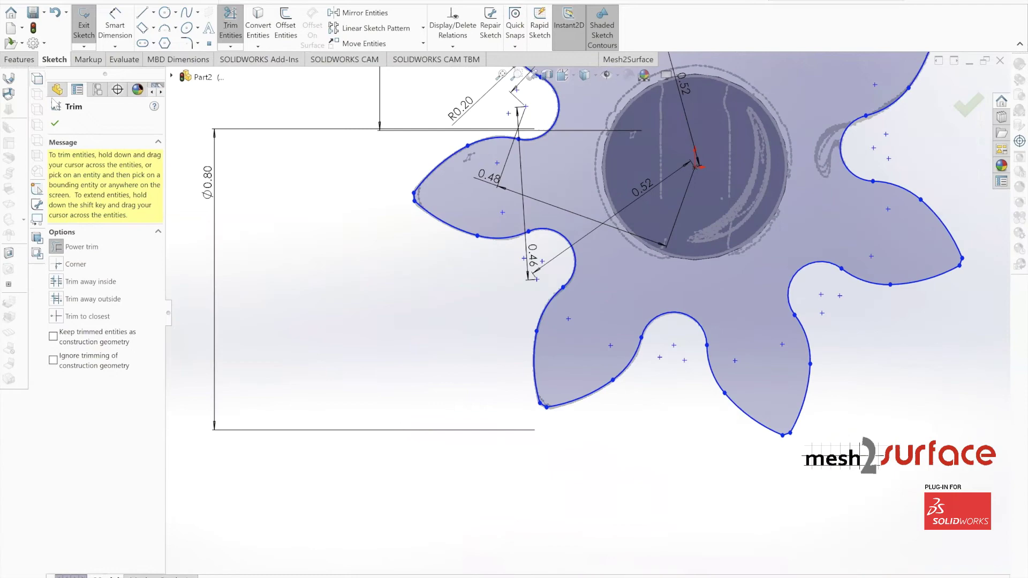
left_click(55, 123)
Show Mesh4 again behind the gear sketch so it can guide the extrusion.
scroll(510, 301, "up", 4)
middle_click_drag(569, 412, 428, 278)
scroll(512, 342, "up", 3)
scroll(434, 289, "down", 3)
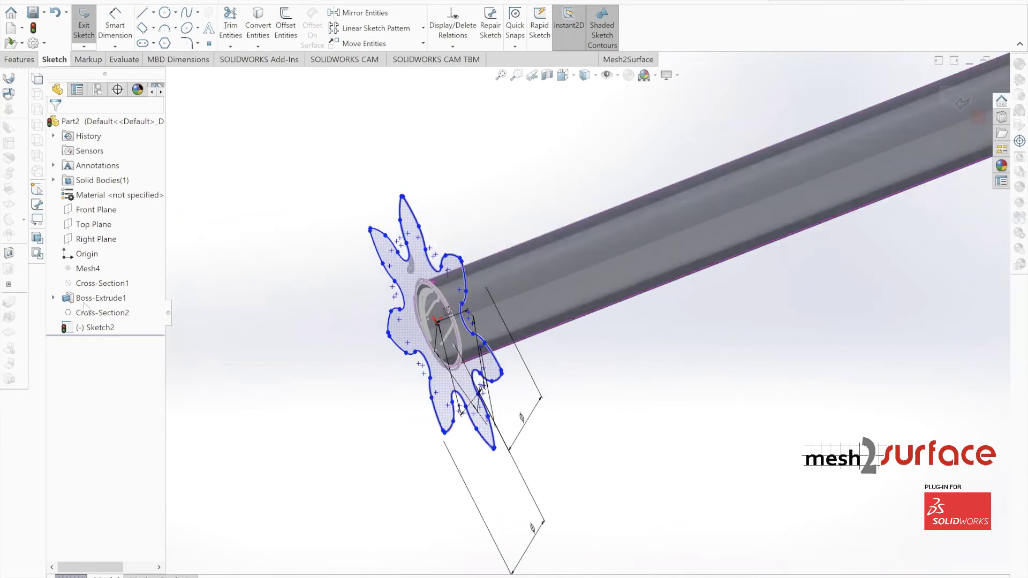
middle_click_drag(86, 307, 95, 275)
right_click(94, 269)
left_click(101, 260)
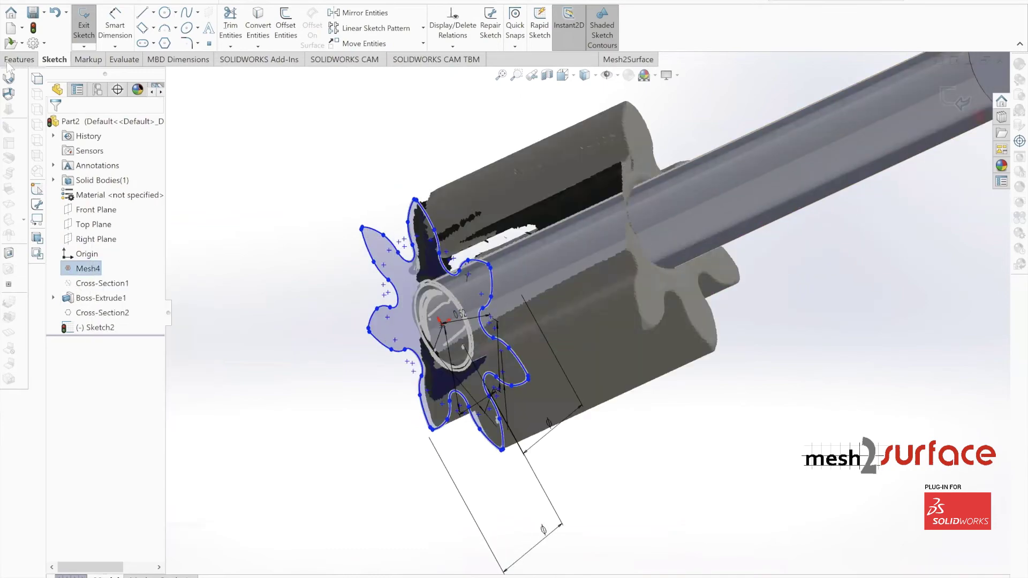
Extrude the gear outline 1.50 in in the reversed direction along the shaft, with the result merged.
left_click(19, 59)
left_click(101, 36)
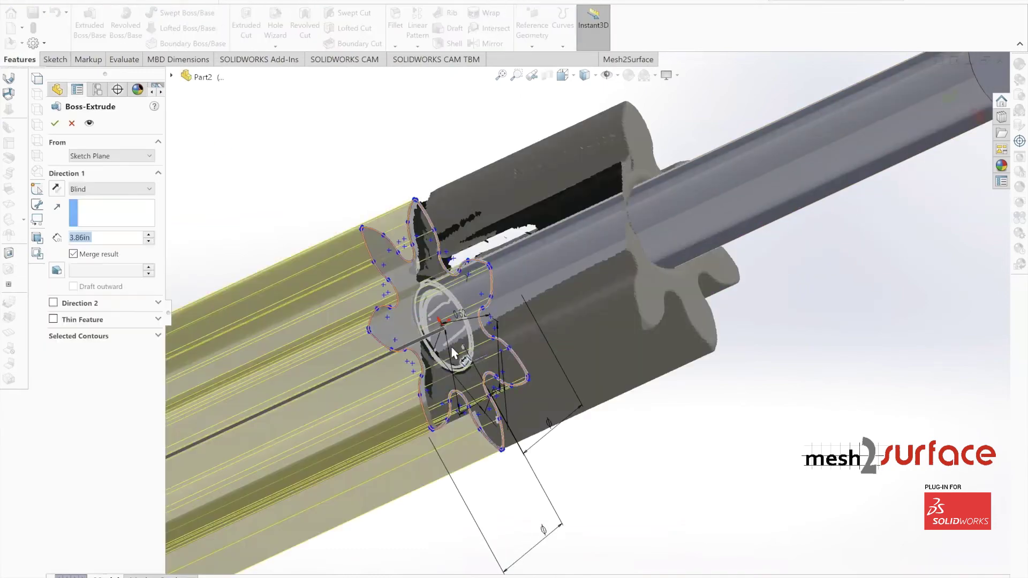
mouse_move(278, 445)
left_mouse_down()
mouse_move(616, 300)
mouse_move(634, 297)
mouse_move(668, 338)
left_mouse_up()
middle_click_drag(668, 338, 642, 283)
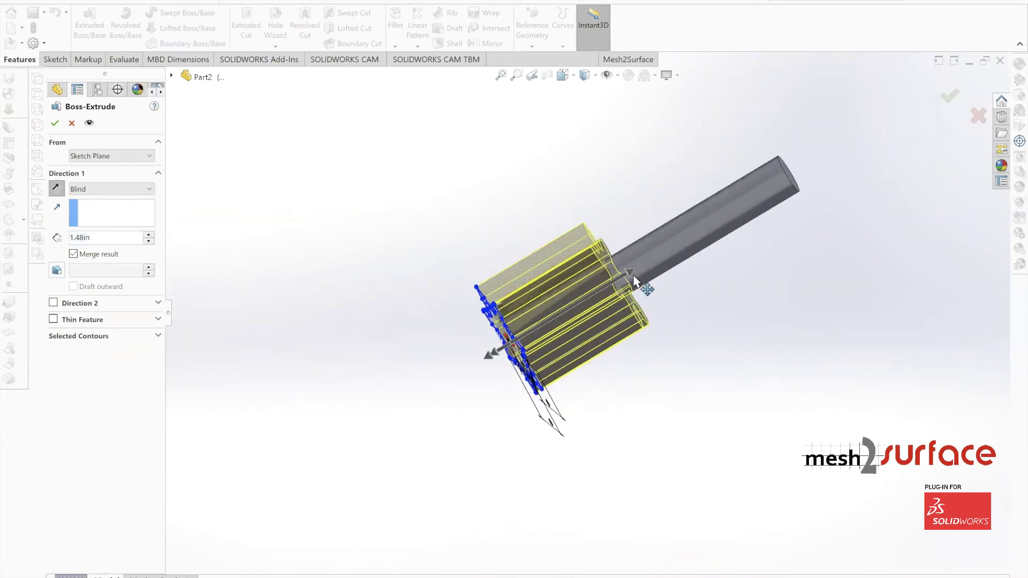
scroll(601, 278, "down", 5)
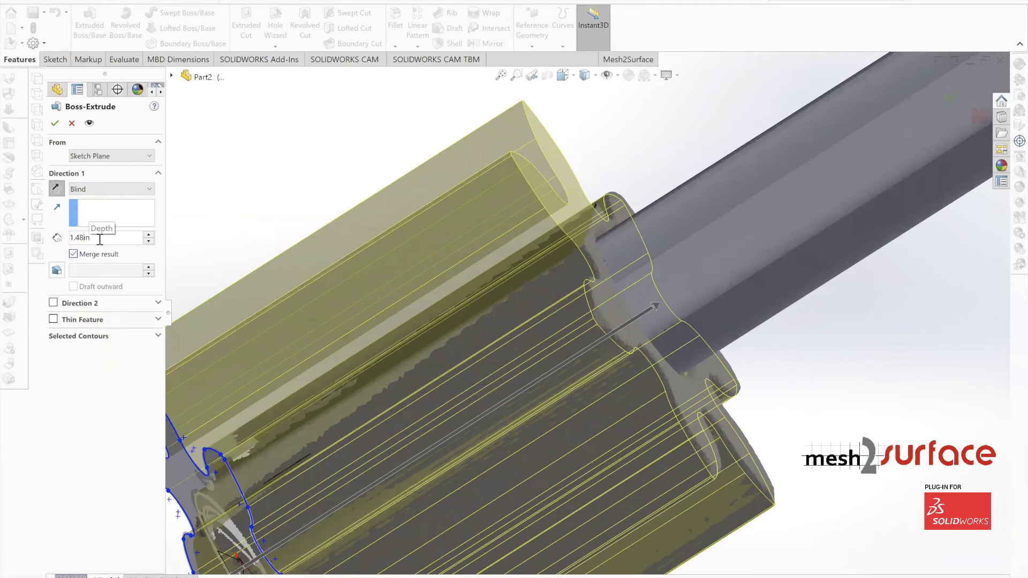
type("5")
key("Return")
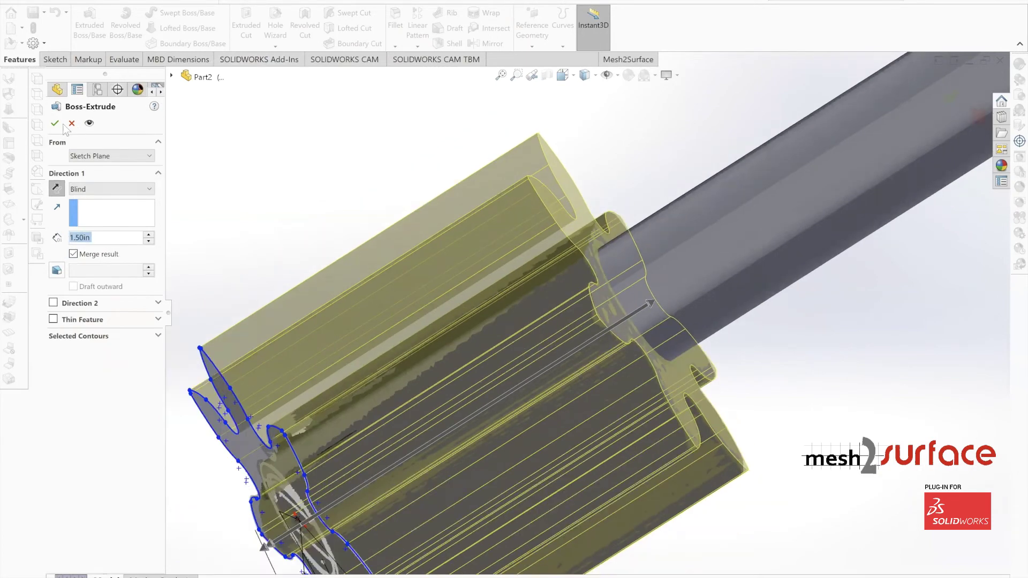
left_click(55, 124)
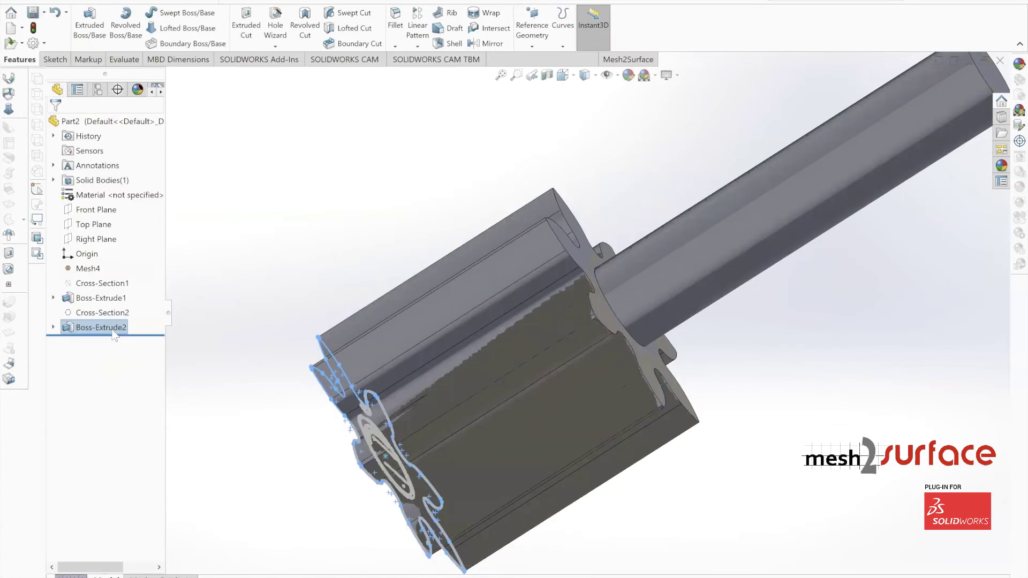
right_click(115, 332)
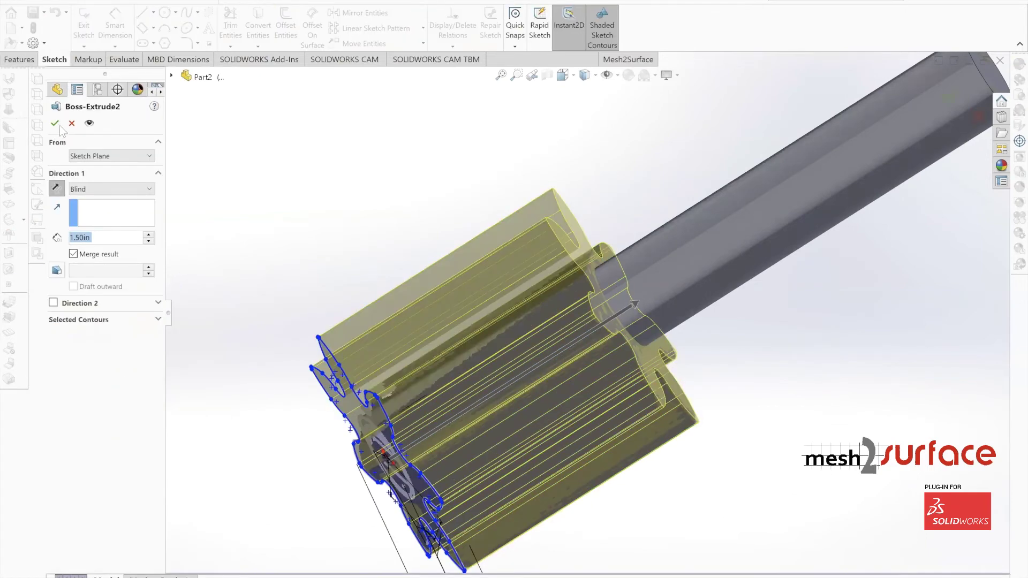
left_click(55, 123)
Hide the solid body so that the scan mesh and its slotted shaft end can be seen.
middle_click_drag(444, 329, 654, 247)
scroll(659, 255, "down", 4)
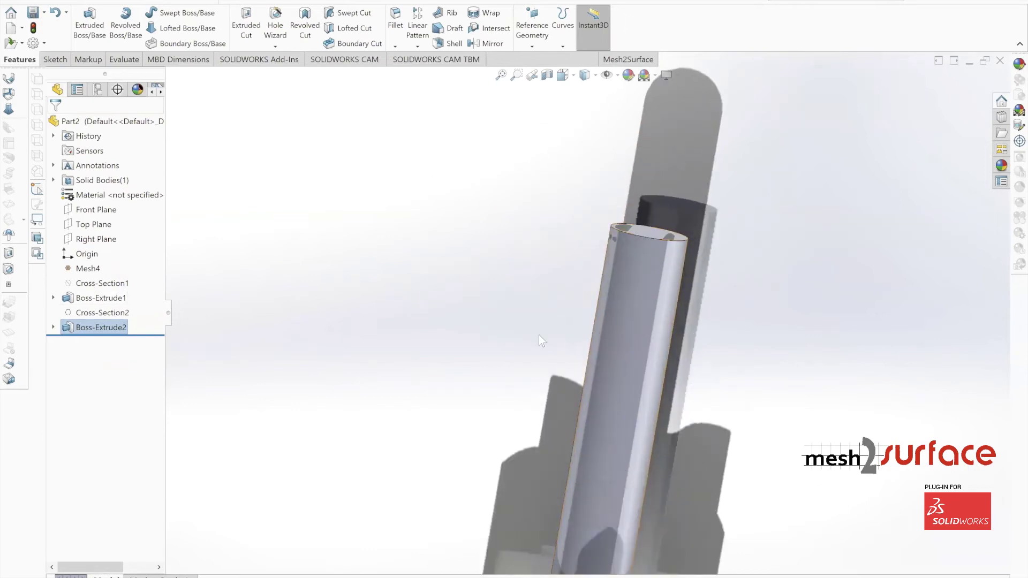
scroll(530, 348, "up", 3)
middle_click_drag(514, 359, 472, 300)
left_click(94, 224)
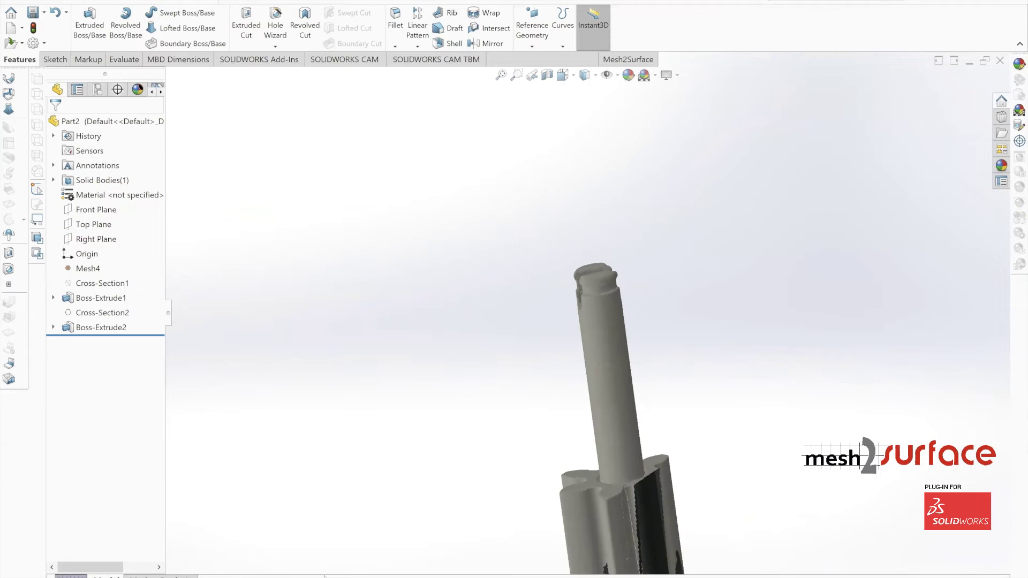
scroll(589, 316, "up", 3)
scroll(528, 287, "down", 2)
middle_click_drag(528, 287, 508, 375)
Create a mesh cross-section through the slotted shaft end parallel to the Top Plane, offset about 0.06 in.
left_click(94, 226)
mouse_move(540, 312)
middle_mouse_down()
mouse_move(538, 407)
mouse_move(551, 262)
mouse_move(541, 309)
middle_mouse_up()
middle_click_drag(649, 239, 563, 434)
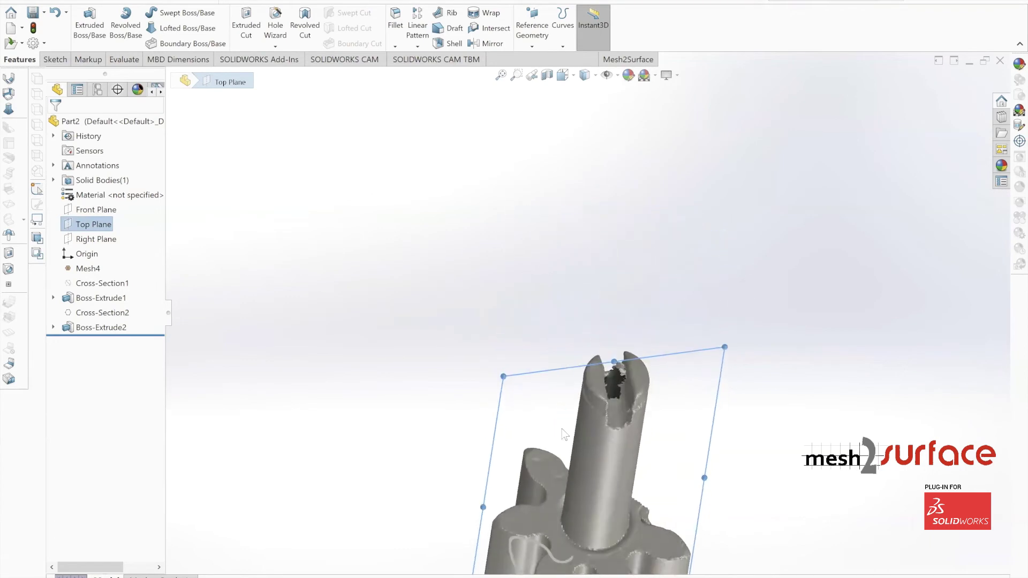
left_click(609, 64)
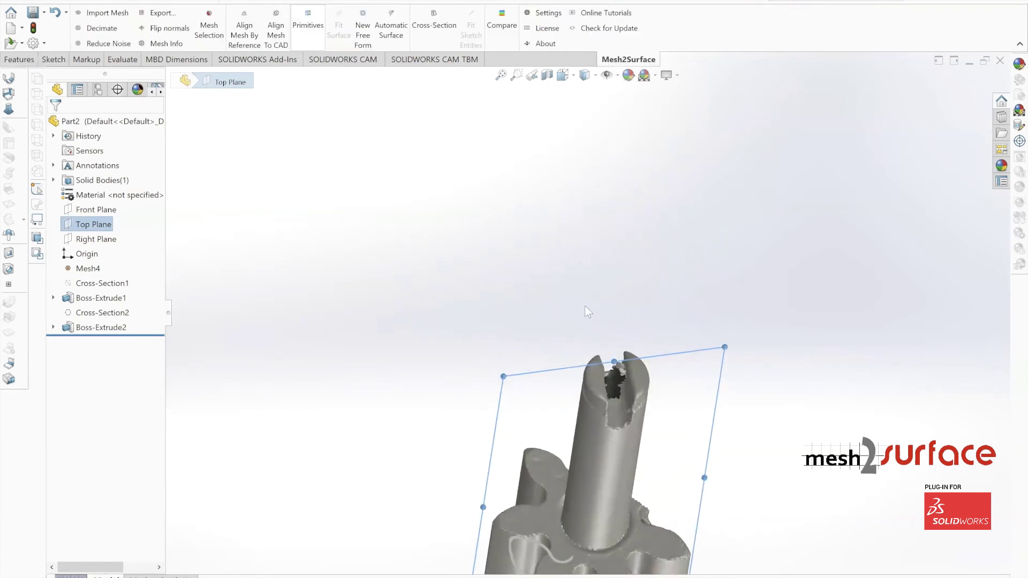
left_click(434, 26)
scroll(632, 428, "down", 2)
middle_click_drag(605, 407, 578, 501)
left_click_drag(580, 501, 580, 508)
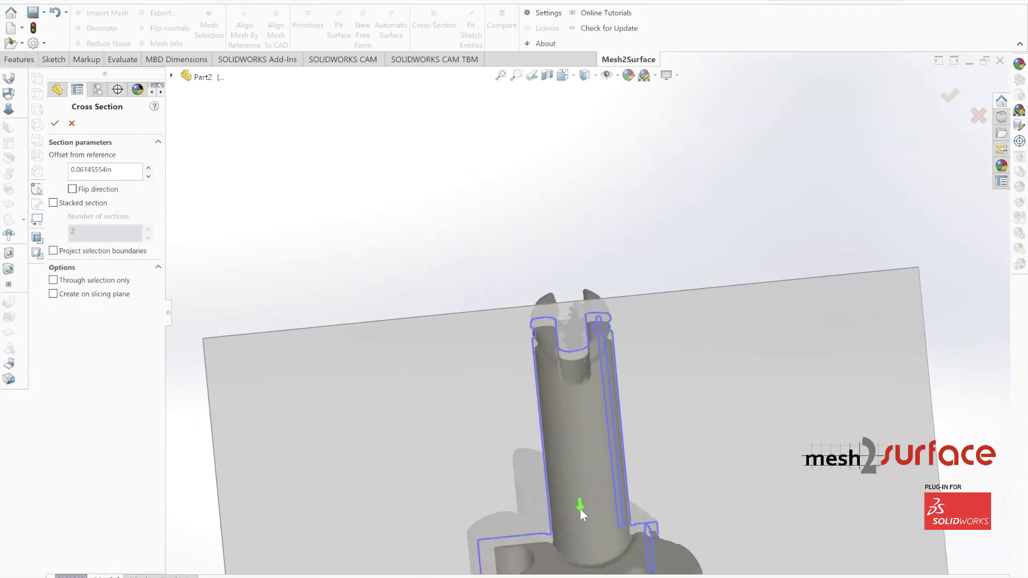
middle_click_drag(573, 399, 596, 293)
scroll(613, 268, "down", 5)
left_click(55, 123)
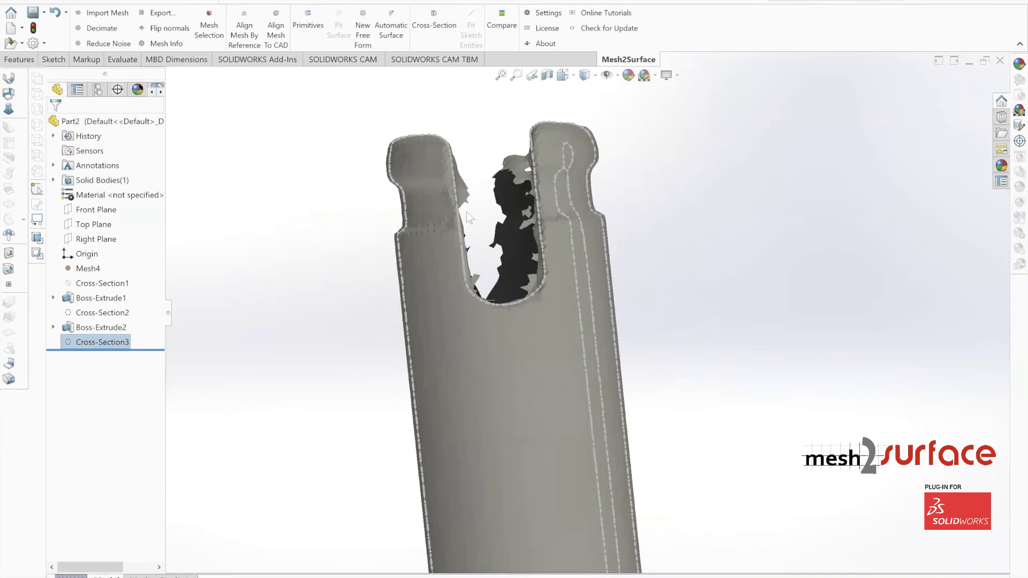
Hide Mesh4 so that only the cross-section curves of the slotted shaft stay shown.
scroll(381, 245, "up", 3)
left_click(88, 268)
left_click(98, 254)
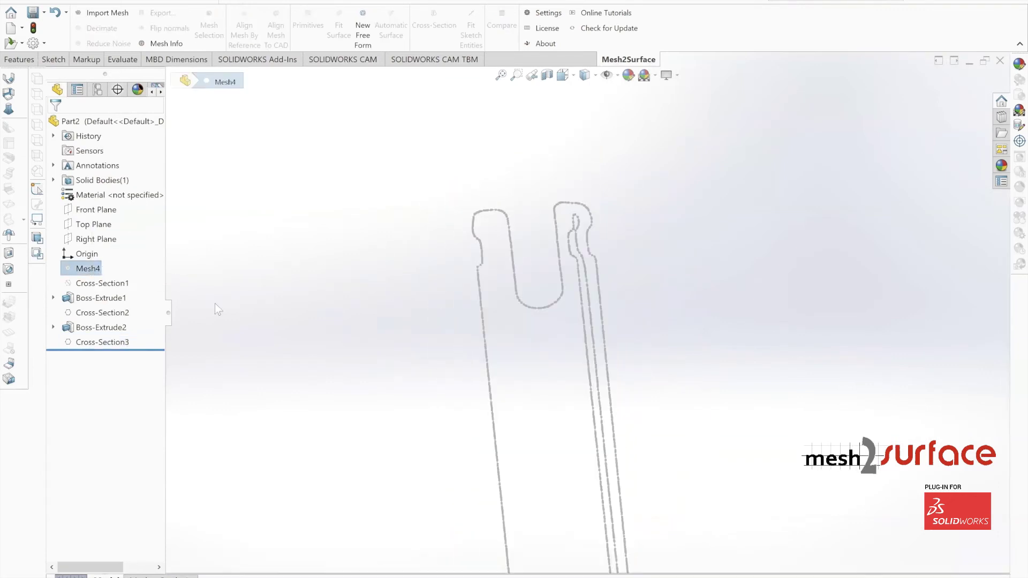
key("z")
key("z")
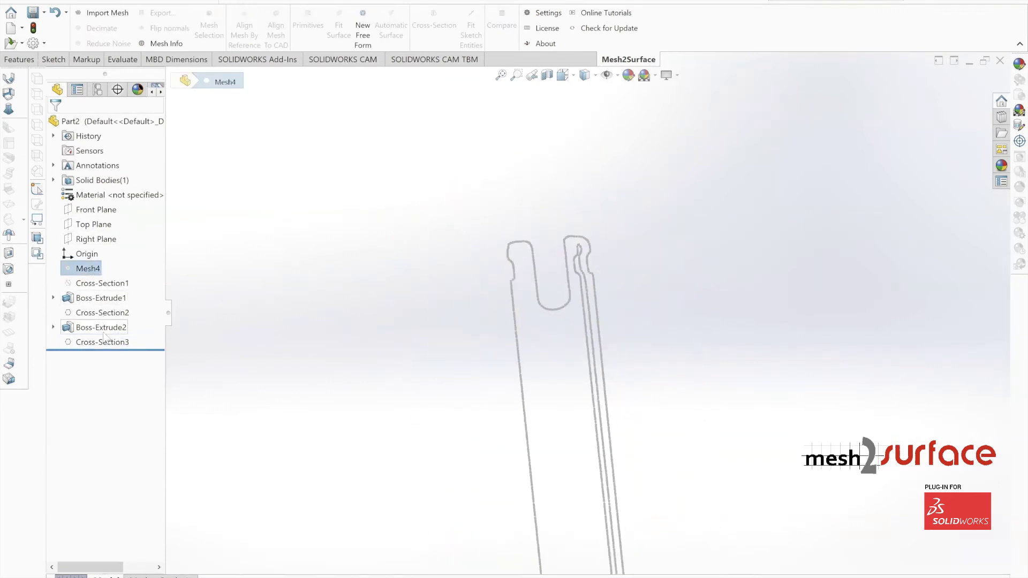
Start a sketch on the Top Plane and fit a circle to the cross-section's rounded slot bottom.
left_click(93, 225)
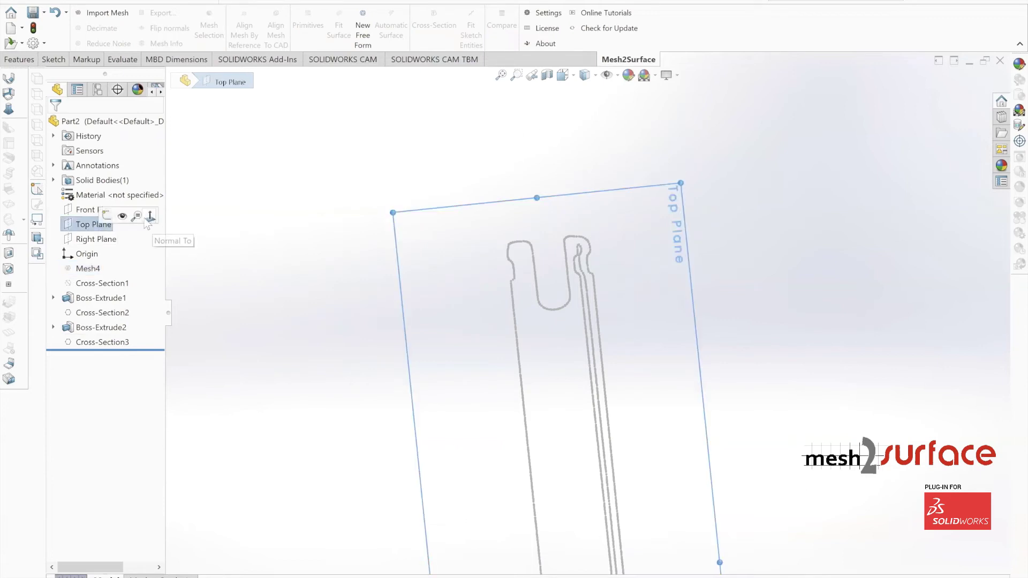
left_click(106, 214)
left_click(628, 60)
left_click(471, 31)
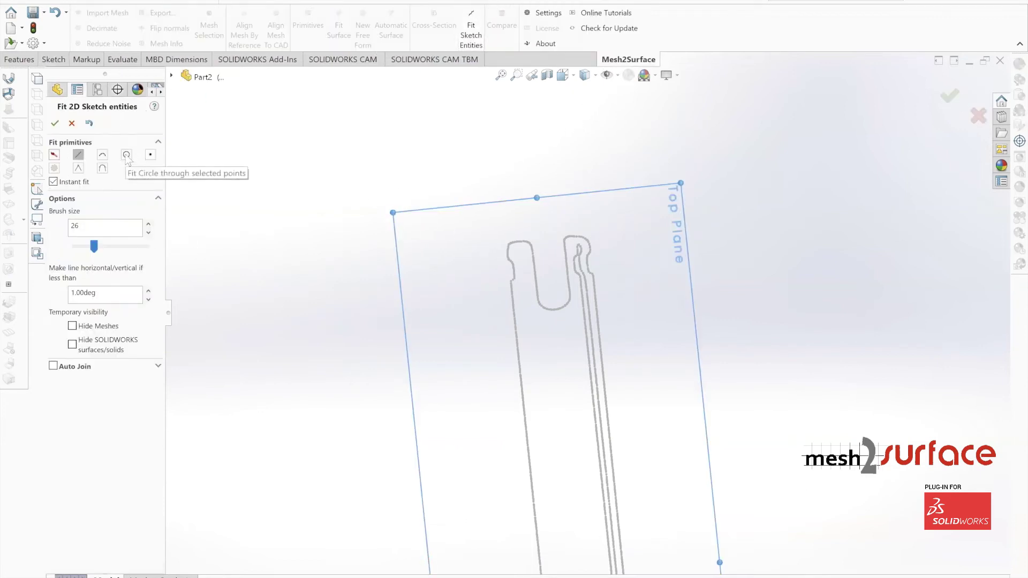
left_click(127, 155)
scroll(531, 307, "down", 5)
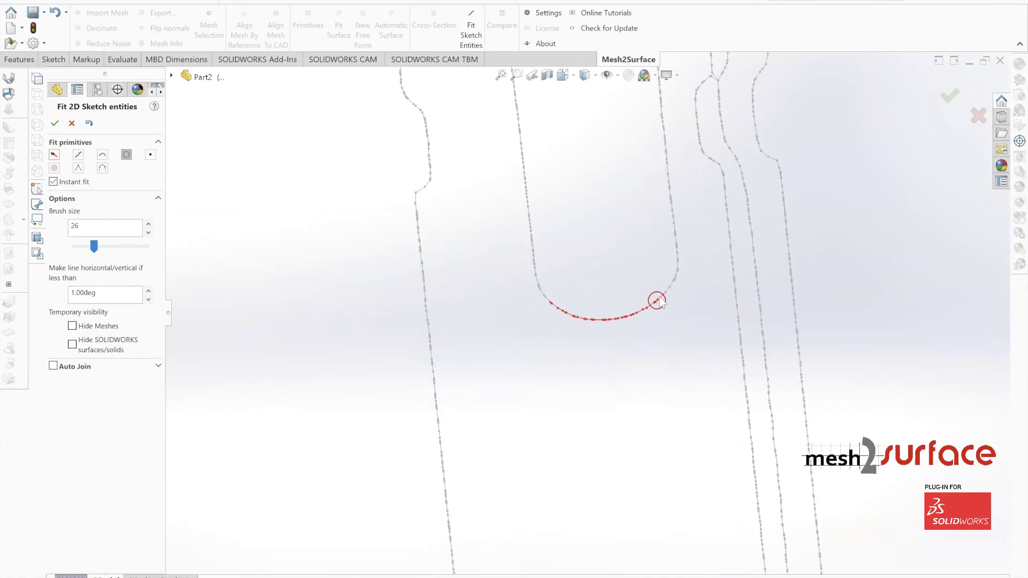
left_click_drag(660, 301, 662, 299)
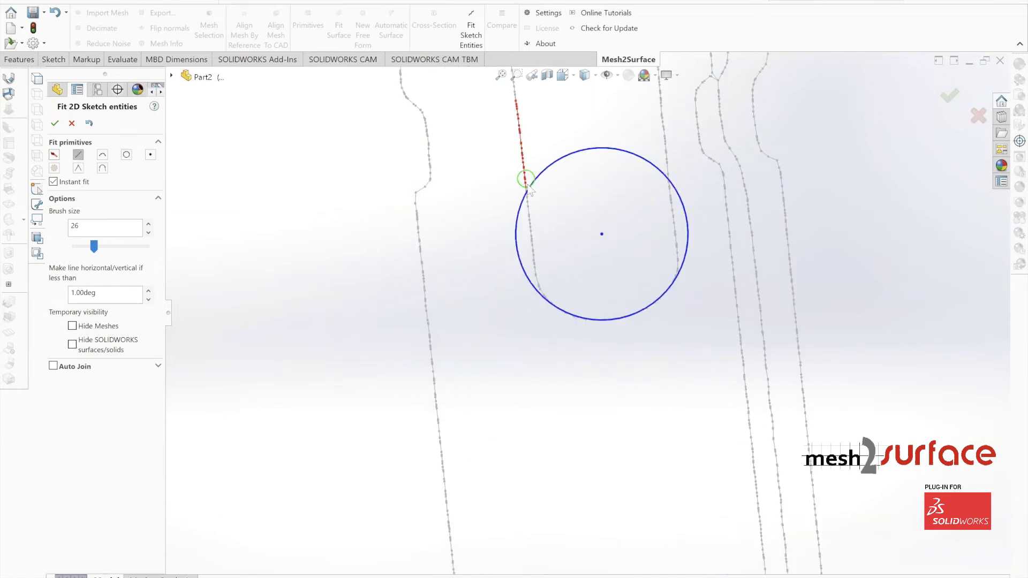
Fit a straight line to each of the slot's two sides and accept the fitted entities.
left_click_drag(673, 236, 674, 240)
scroll(631, 228, "up", 7)
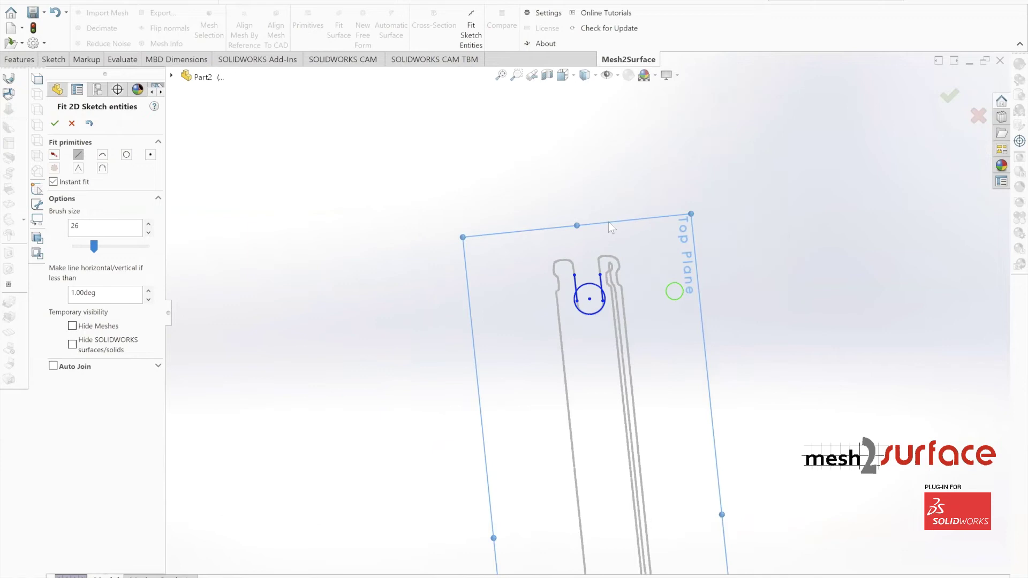
scroll(584, 279, "down", 7)
left_click(55, 124)
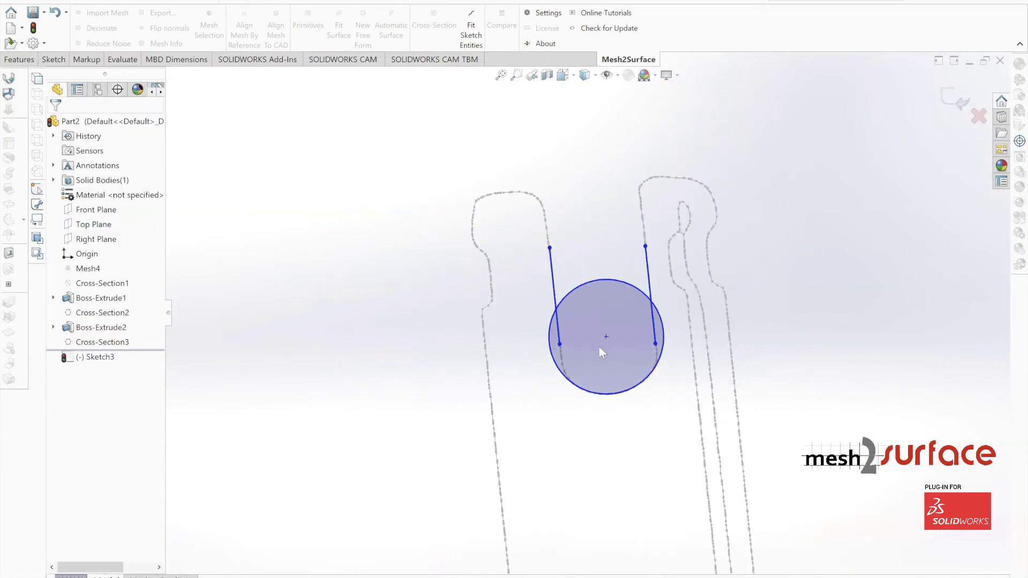
Draw a horizontal centerline about 4.32 in long from the origin along the shaft axis, past the slotted end.
scroll(600, 364, "up", 5)
scroll(592, 481, "up", 2)
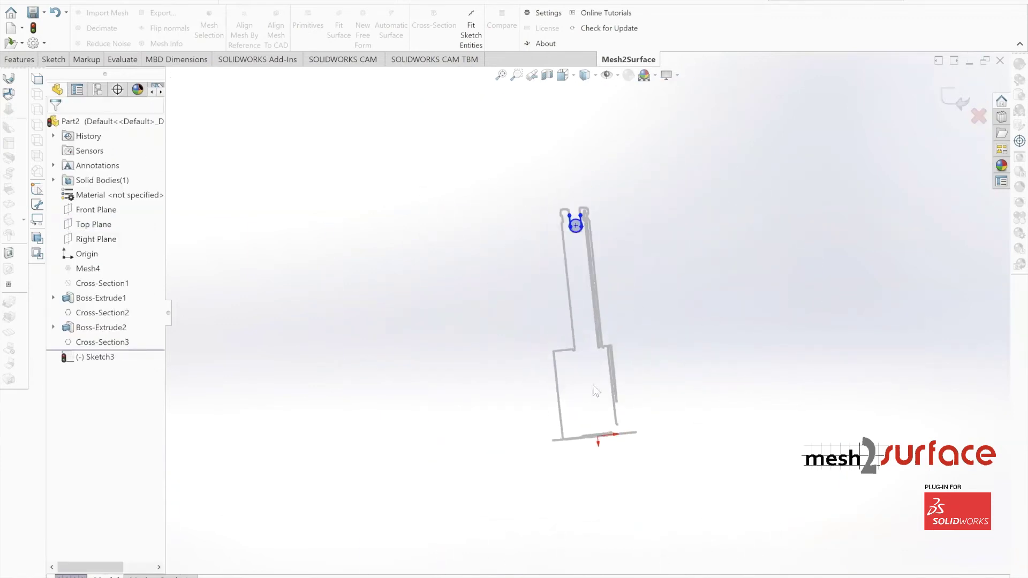
scroll(566, 274, "down", 3)
scroll(566, 274, "up", 2)
left_click(54, 59)
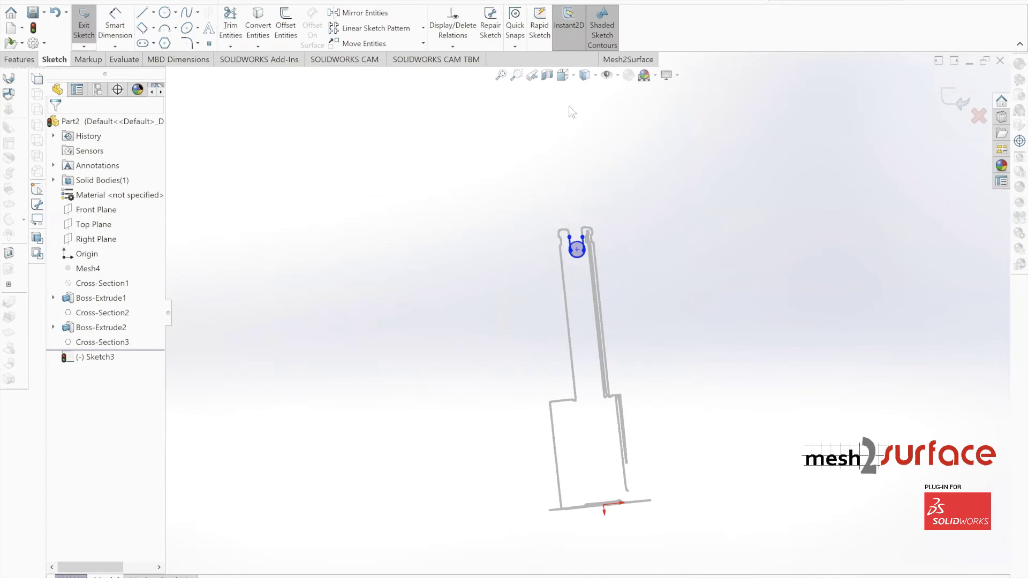
left_click(573, 76)
left_click(461, 387)
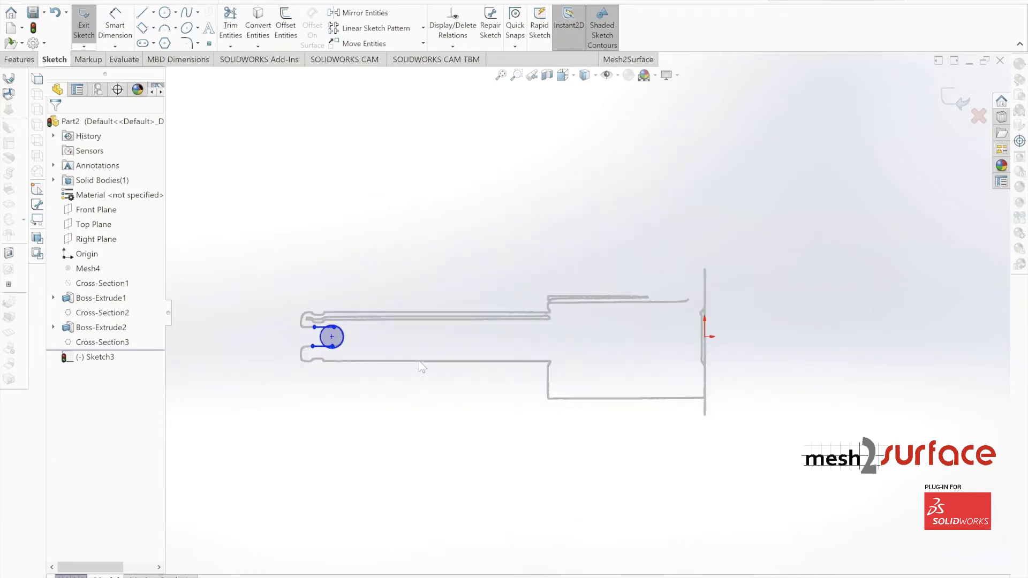
scroll(321, 359, "down", 2)
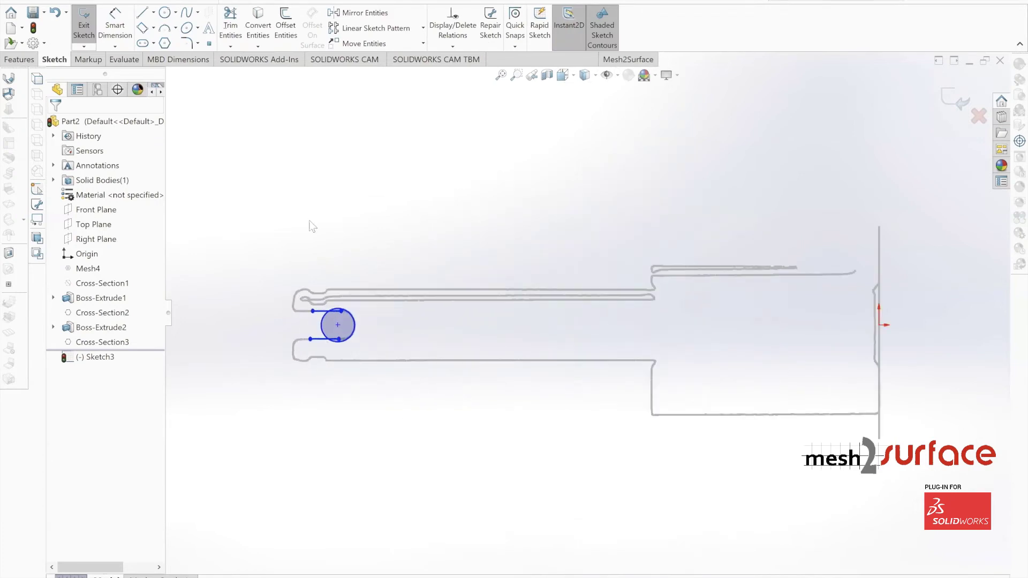
left_click(152, 17)
left_click(879, 325)
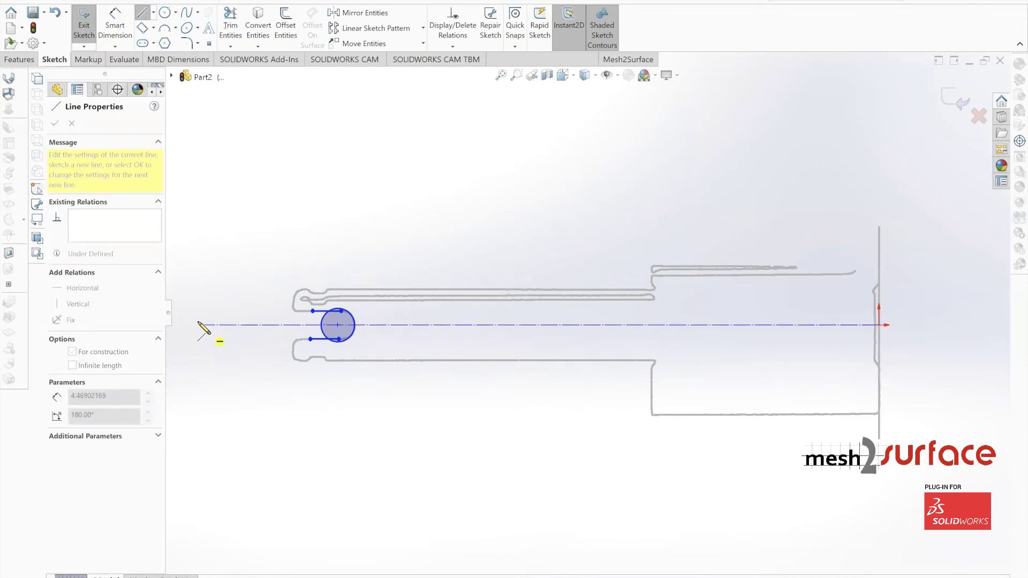
double_click(225, 325)
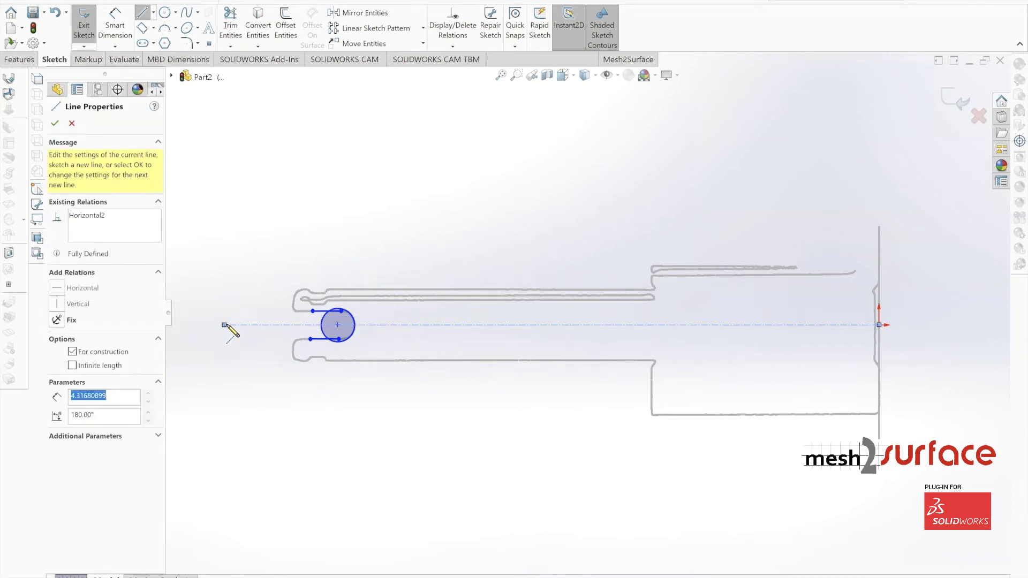
Finish the centerline and make the slot-bottom circle's center coincident with it.
scroll(257, 355, "down", 3)
middle_click_drag(318, 316, 496, 302, "ctrl")
scroll(496, 284, "down", 10)
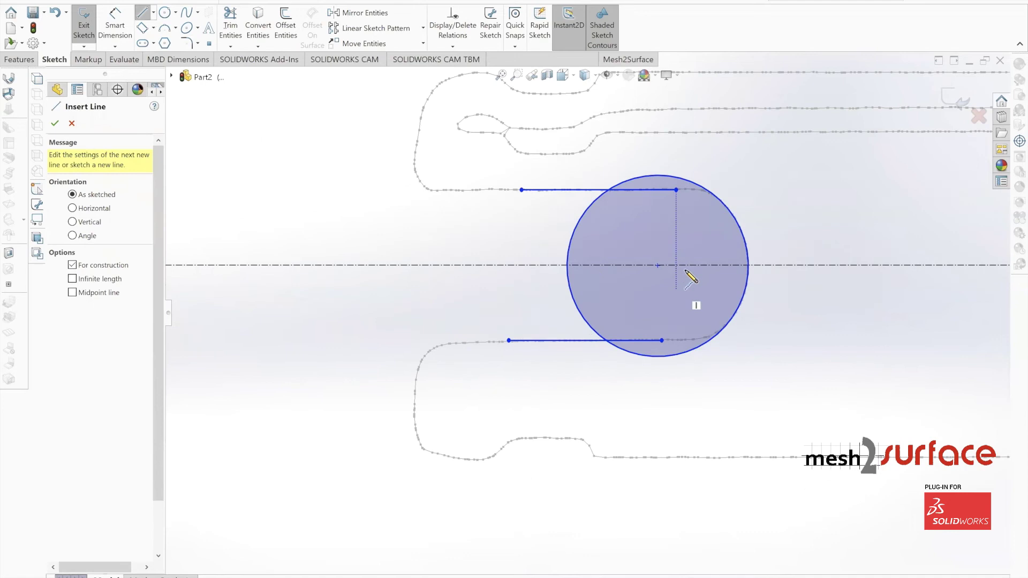
left_click(57, 122)
key("Escape")
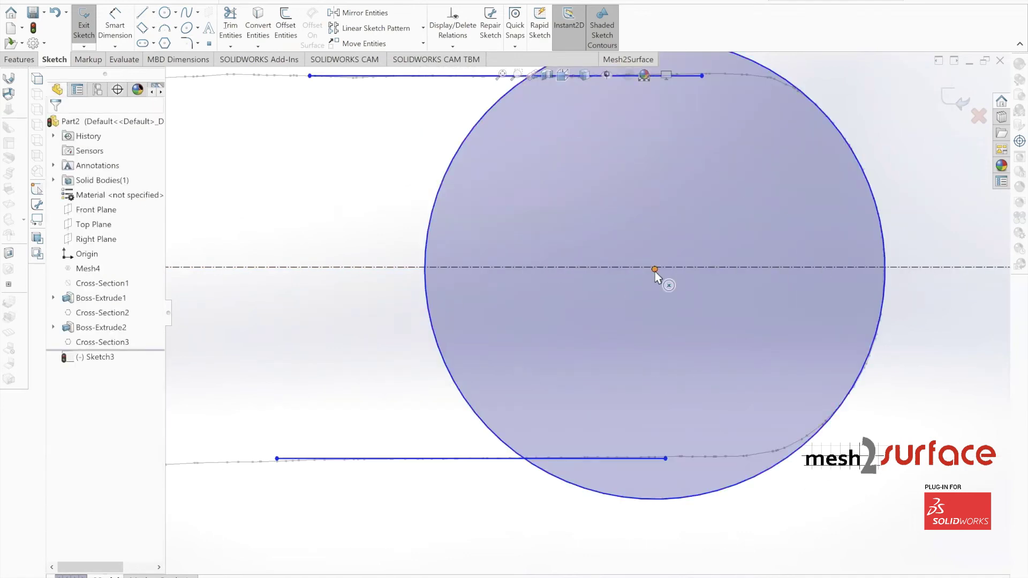
left_click(654, 270)
left_click(643, 267, "ctrl")
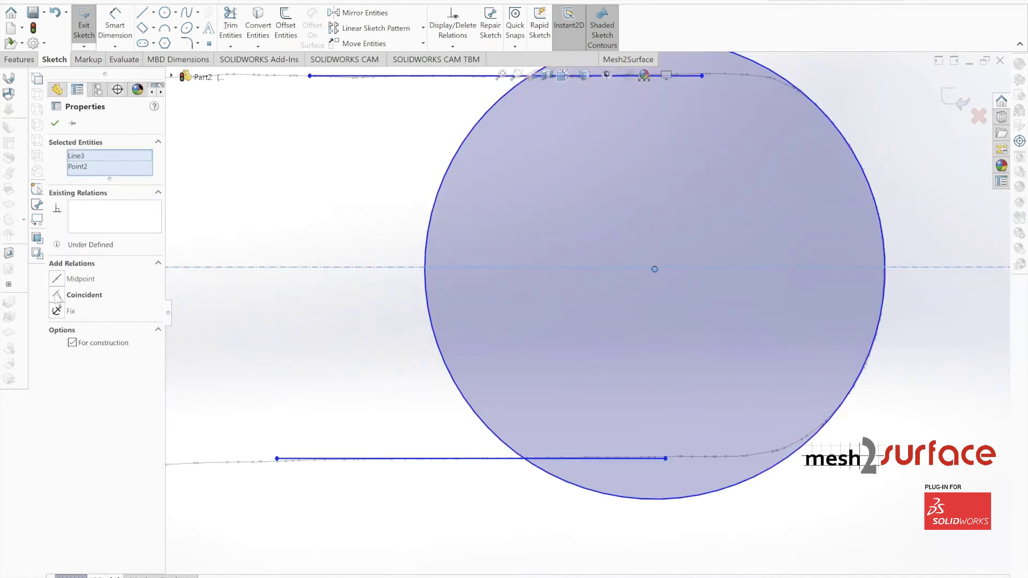
left_click(57, 295)
scroll(364, 317, "up", 3)
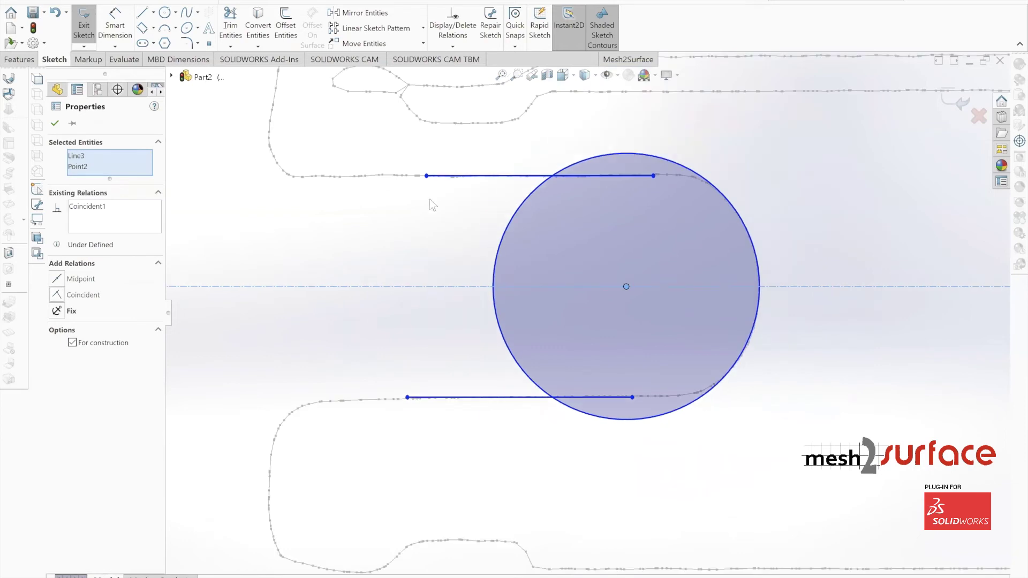
left_click(396, 290)
scroll(524, 262, "up", 2)
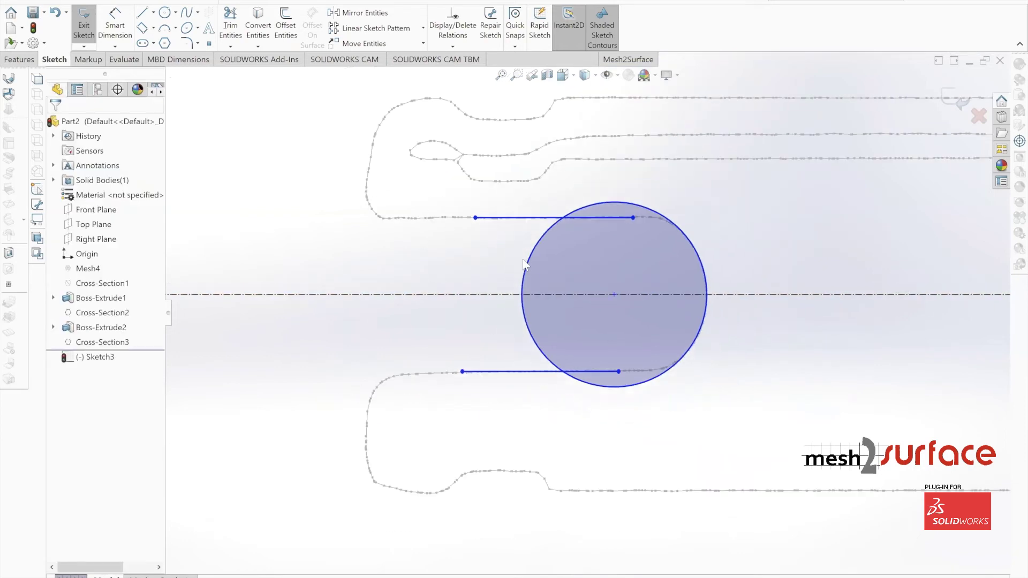
Dimension the upper slot side line's distance from the centerline as 0.09 in.
left_click(506, 217)
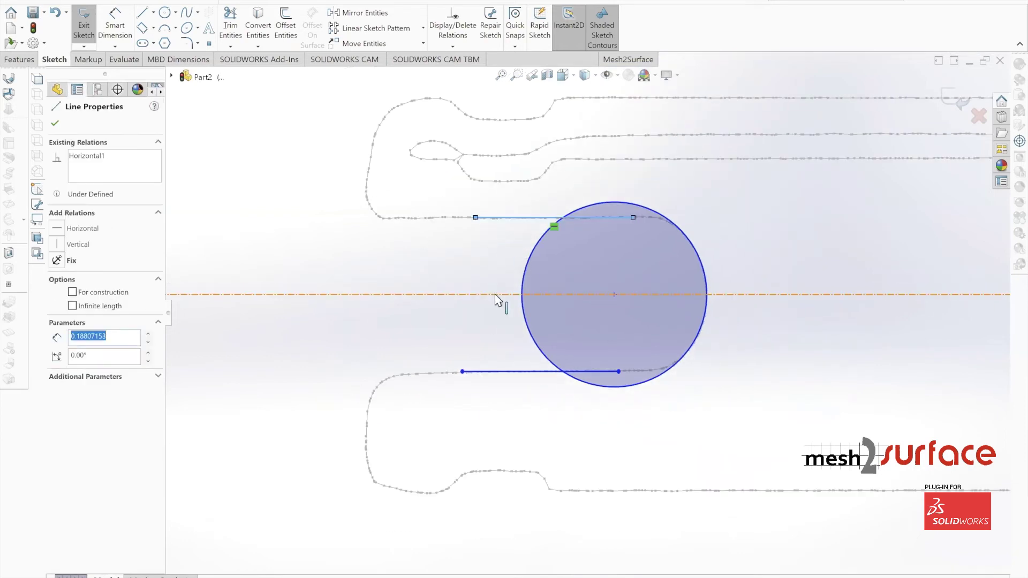
left_click(115, 25)
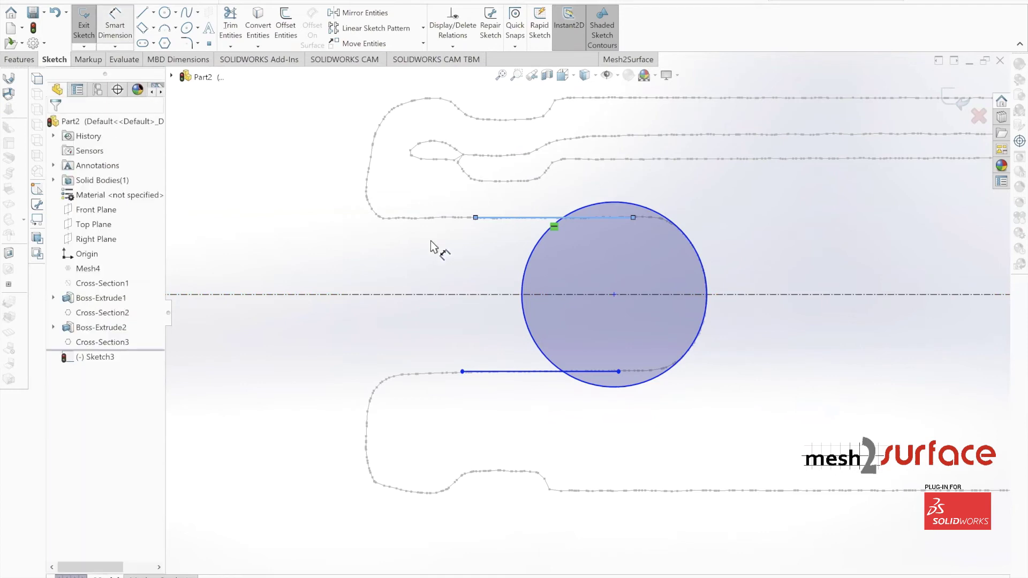
left_click(515, 218)
left_click(496, 295)
left_click(490, 275)
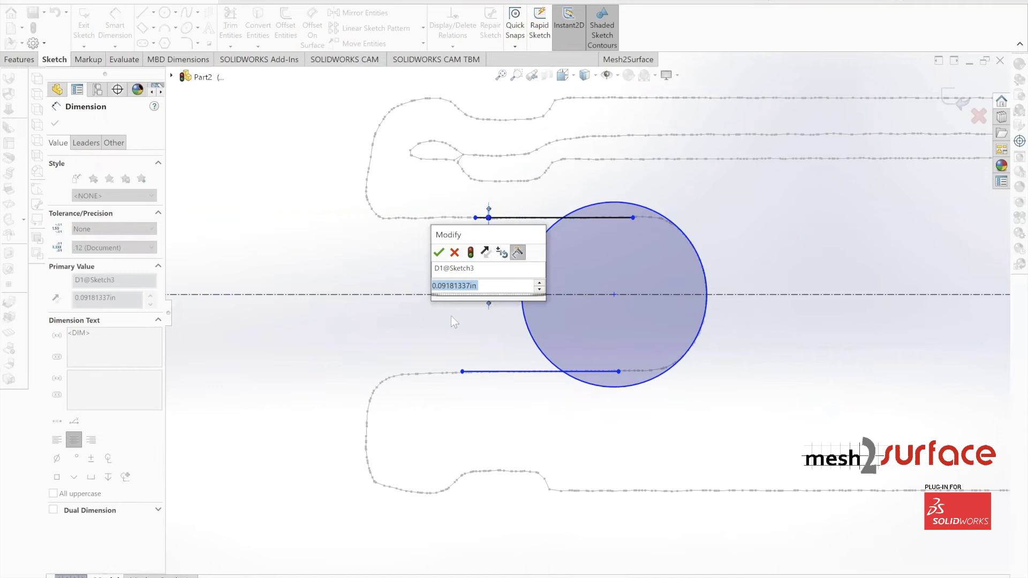
type(".09")
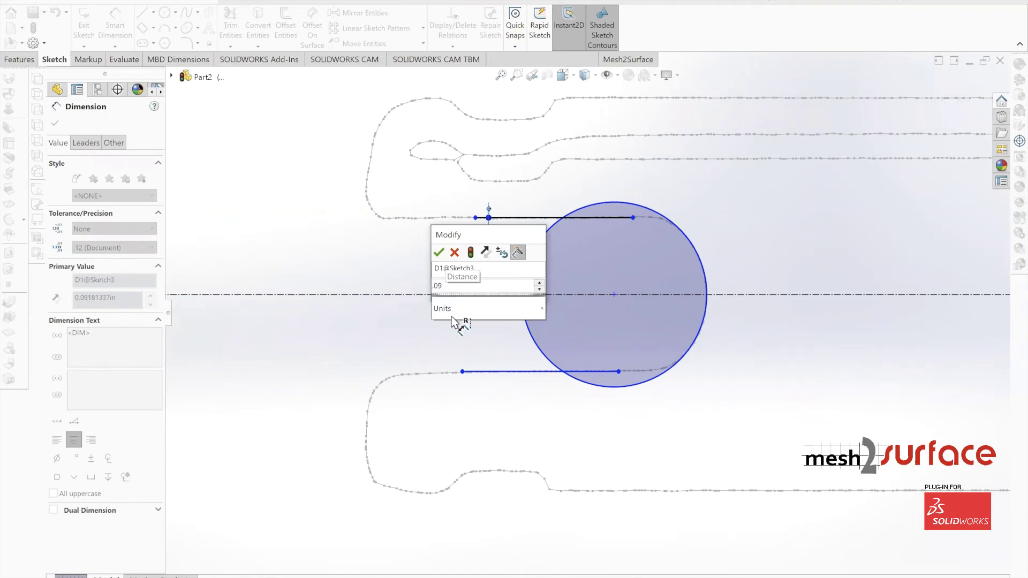
key("Return")
Dimension the lower slot side line's distance from the centerline as 0.0915 in.
left_click(509, 293)
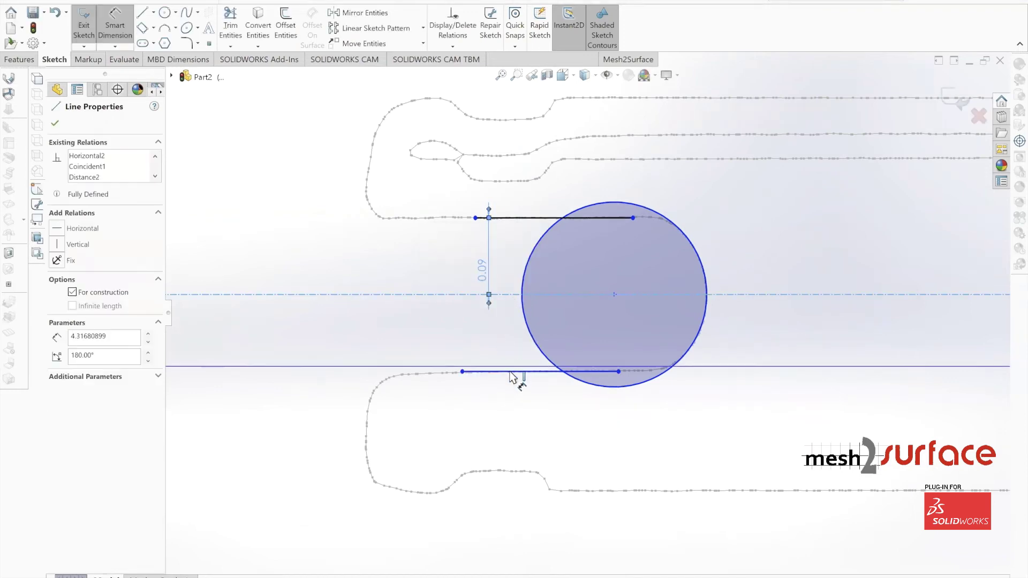
left_click(510, 372)
left_click(501, 348)
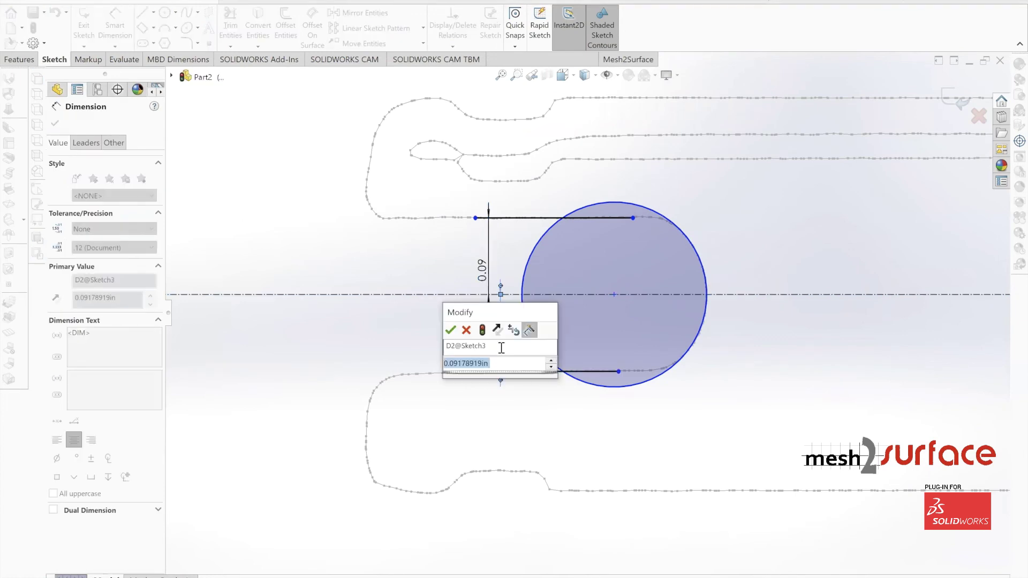
key("BackSpace")
type("0.0915")
key("Return")
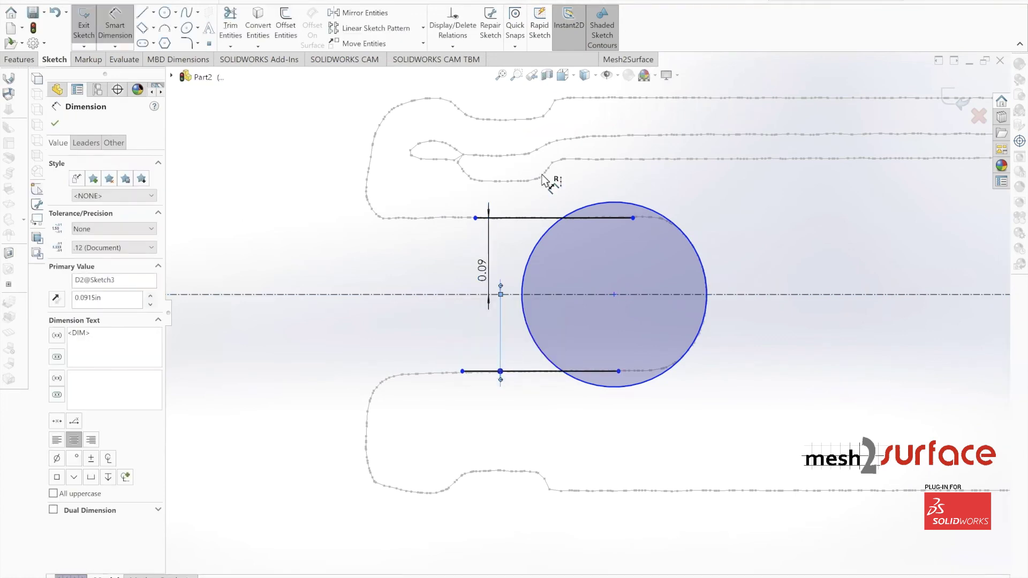
Draw a roughly vertical line across the centerline beyond the slotted shaft end, reaching past both slot side lines.
left_click(144, 15)
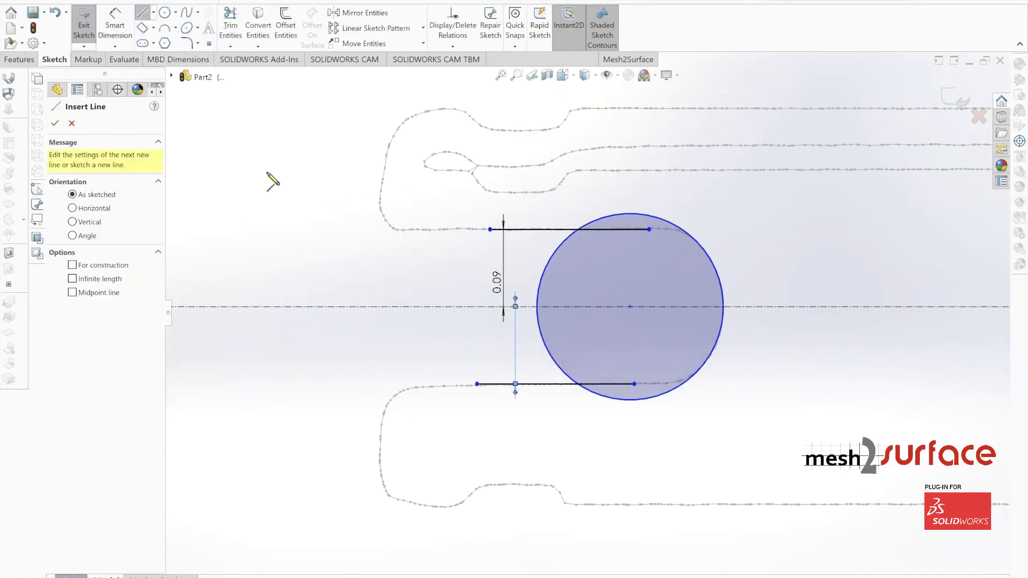
left_click(259, 168)
left_click(260, 477)
key("Escape")
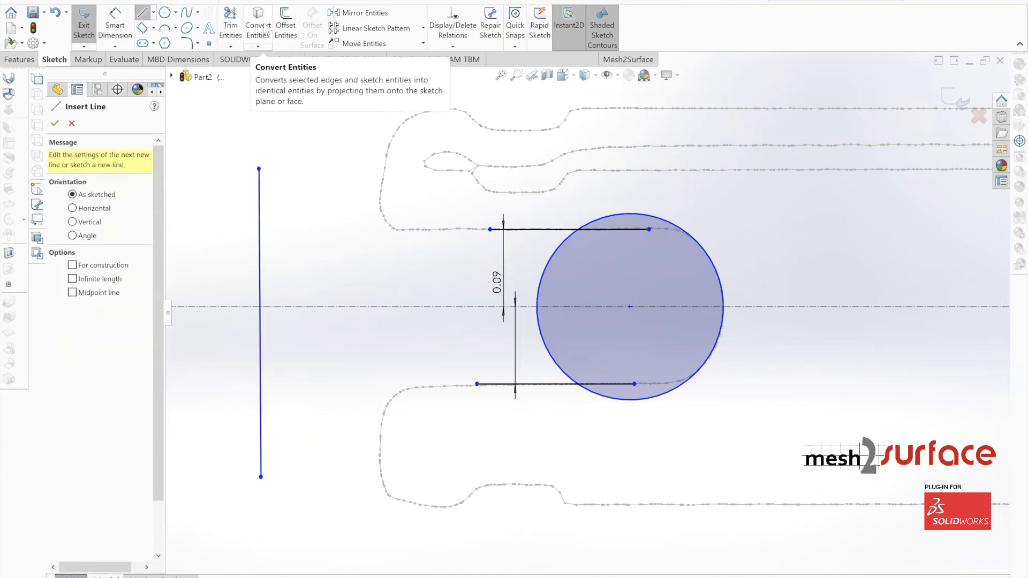
Extend both slot side lines to the circle at the slot bottom and to the line beyond the shaft end.
left_click(230, 26)
left_click(621, 256)
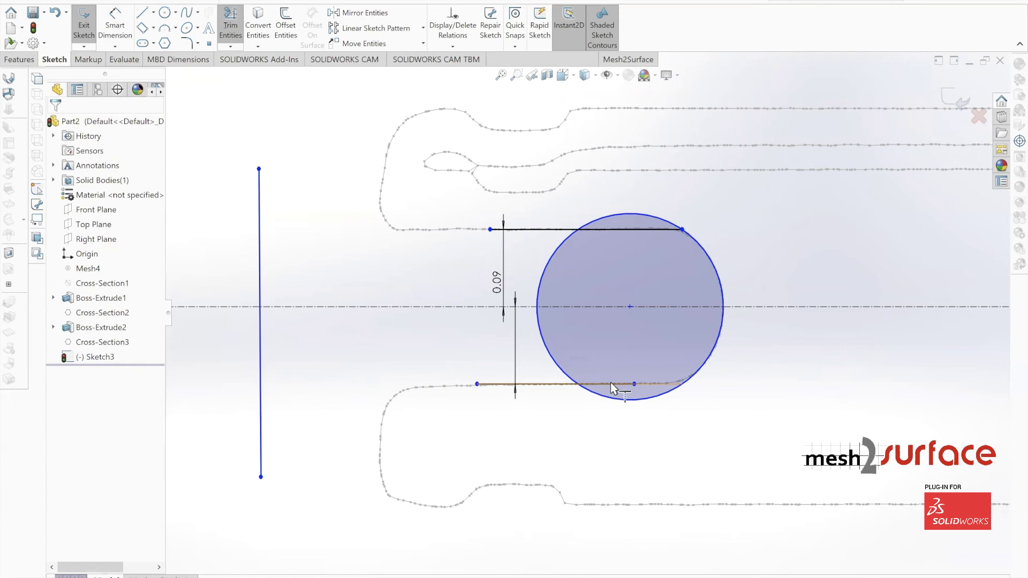
left_click(611, 383)
left_click(506, 235)
left_click(500, 385)
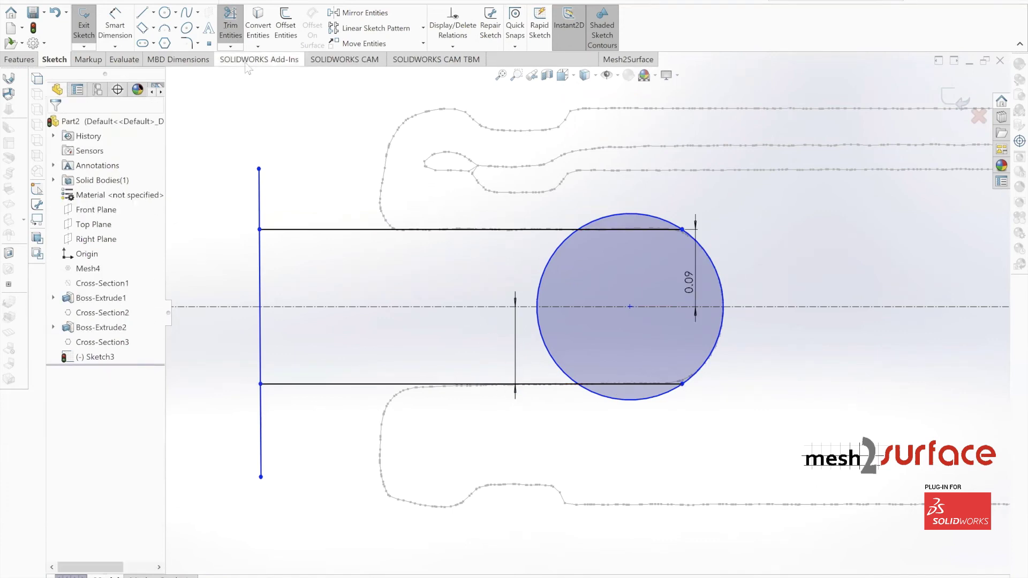
Trim the excess circle arcs, centerline portion and end-line overhangs to leave one closed slot profile with a rounded bottom.
left_click(230, 24)
left_click_drag(596, 194, 616, 225)
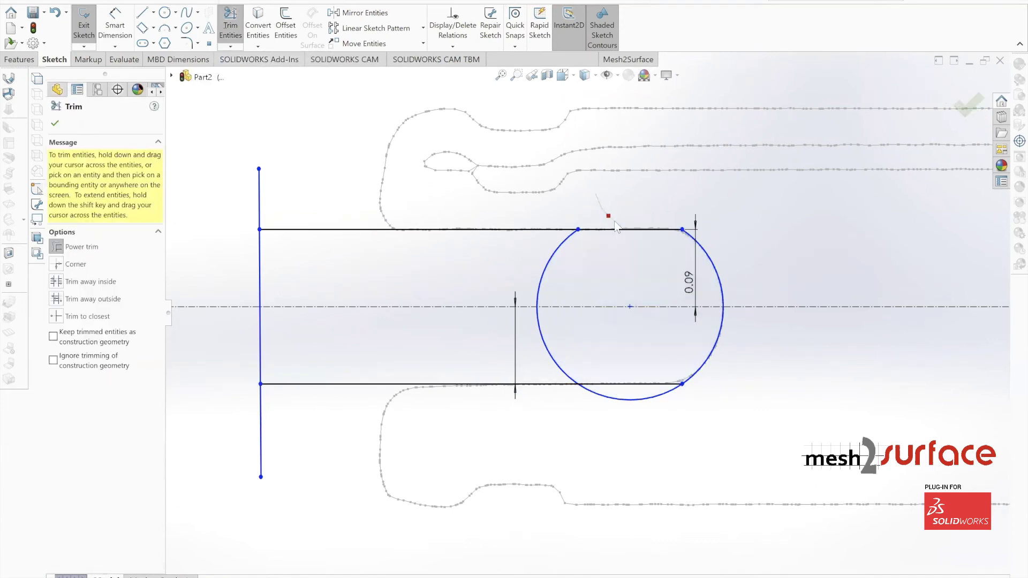
mouse_move(551, 284)
left_mouse_down()
mouse_move(526, 333)
mouse_move(607, 307)
mouse_move(618, 405)
mouse_move(325, 199)
mouse_move(202, 305)
mouse_move(330, 434)
left_mouse_up()
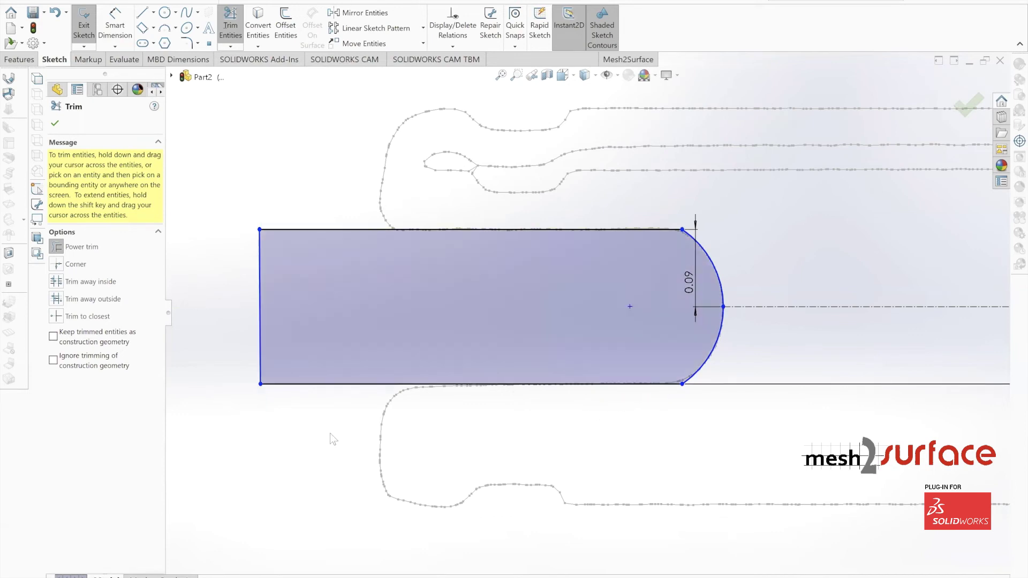
scroll(330, 434, "up", 3)
left_click(55, 123)
Show the Boss-Extrude2 solid body again around the slot sketch.
middle_click_drag(363, 256, 151, 285)
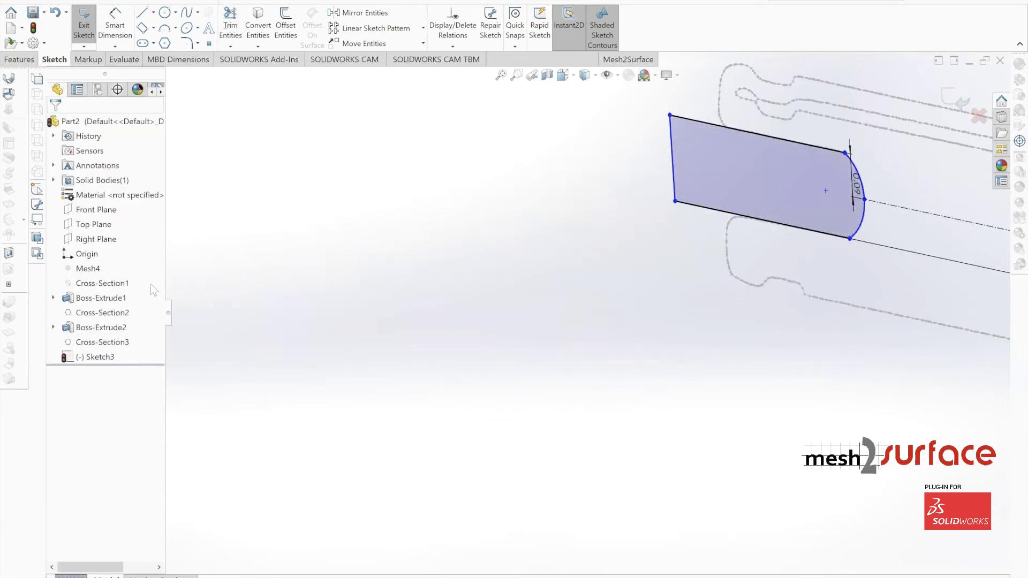
right_click(99, 328)
left_click(107, 317)
scroll(666, 256, "up", 3)
middle_click_drag(654, 299, 509, 210)
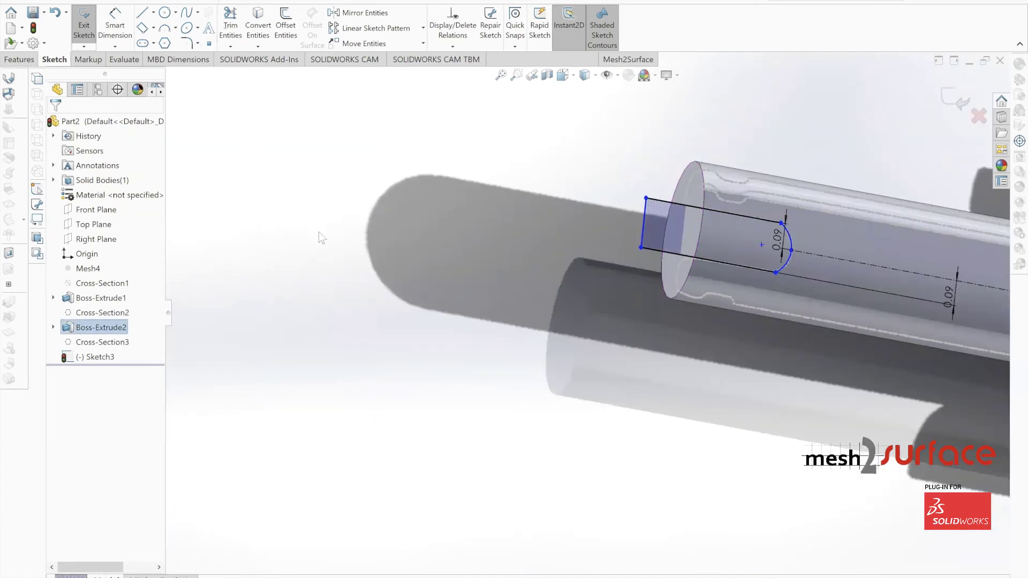
Cut the slot profile through the shaft end with a Mid Plane Extruded Cut 1.50 in deep.
left_click(20, 59)
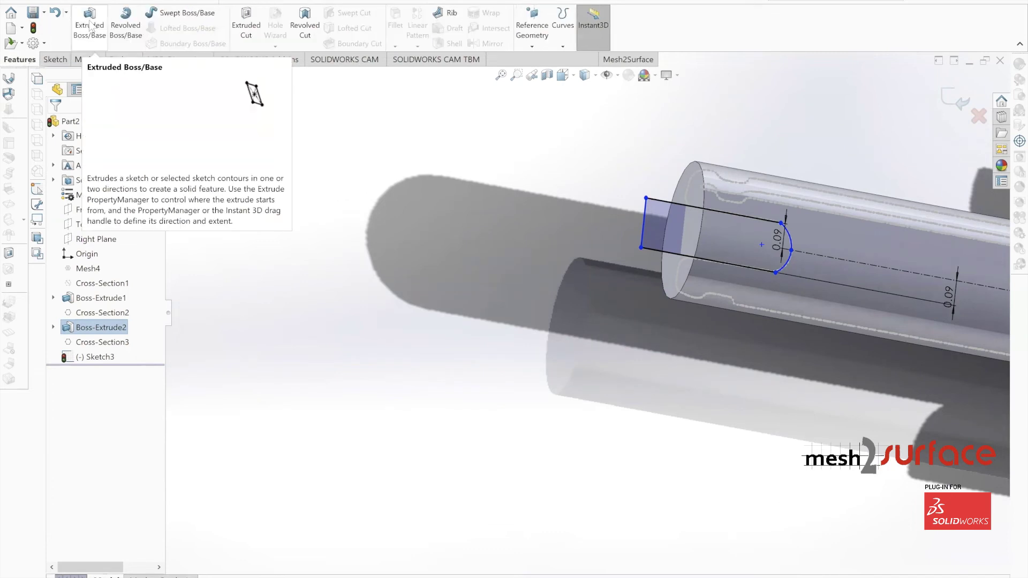
left_click(245, 24)
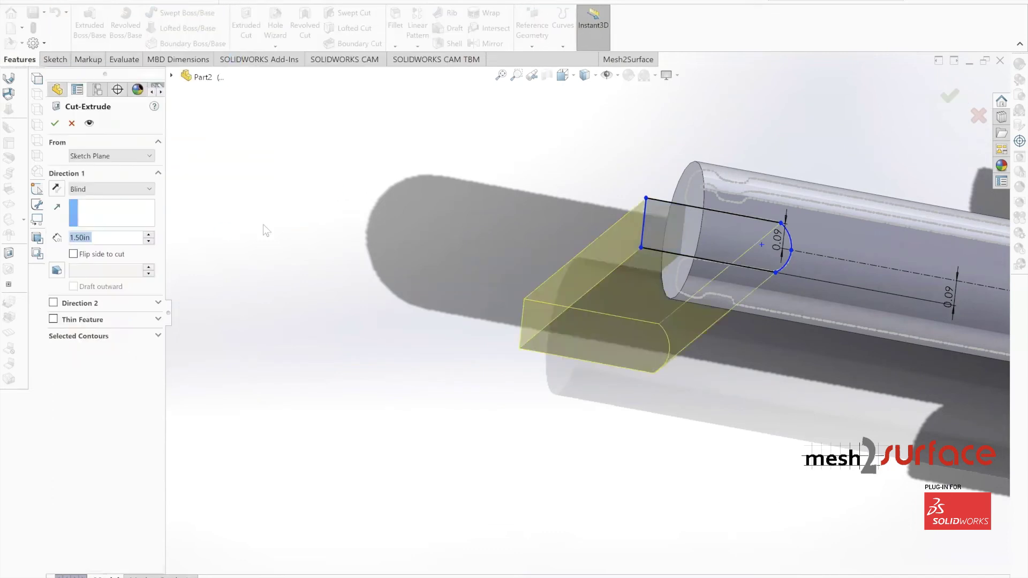
left_click(137, 189)
left_click(85, 275)
left_click(54, 123)
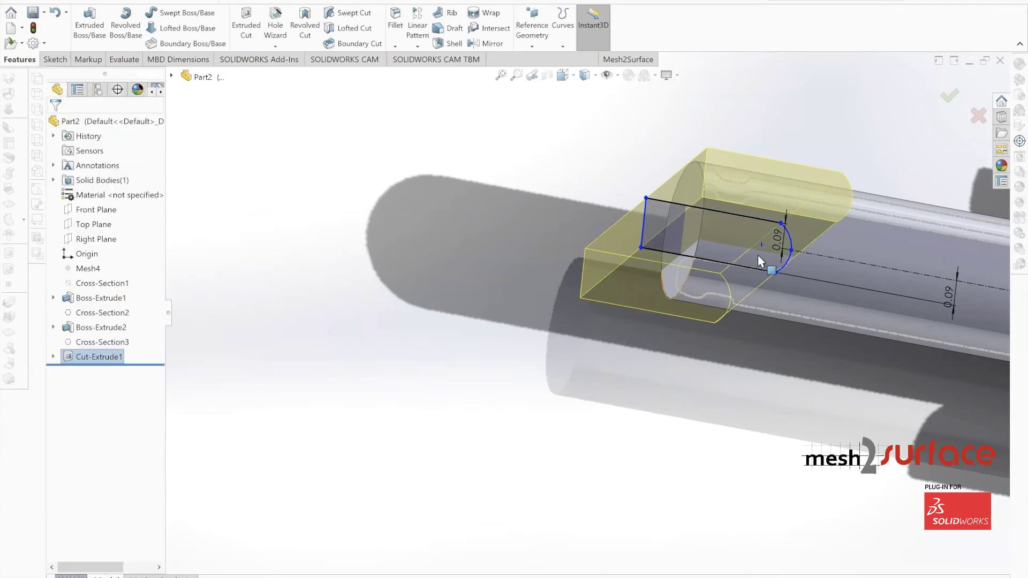
Examine the cut slot and the overlaid cross-section curves from several directions, including the gear's end face.
scroll(759, 261, "up", 3)
middle_click_drag(750, 257, 717, 268)
scroll(728, 241, "down", 3)
middle_click_drag(620, 223, 477, 184)
scroll(478, 184, "down", 4)
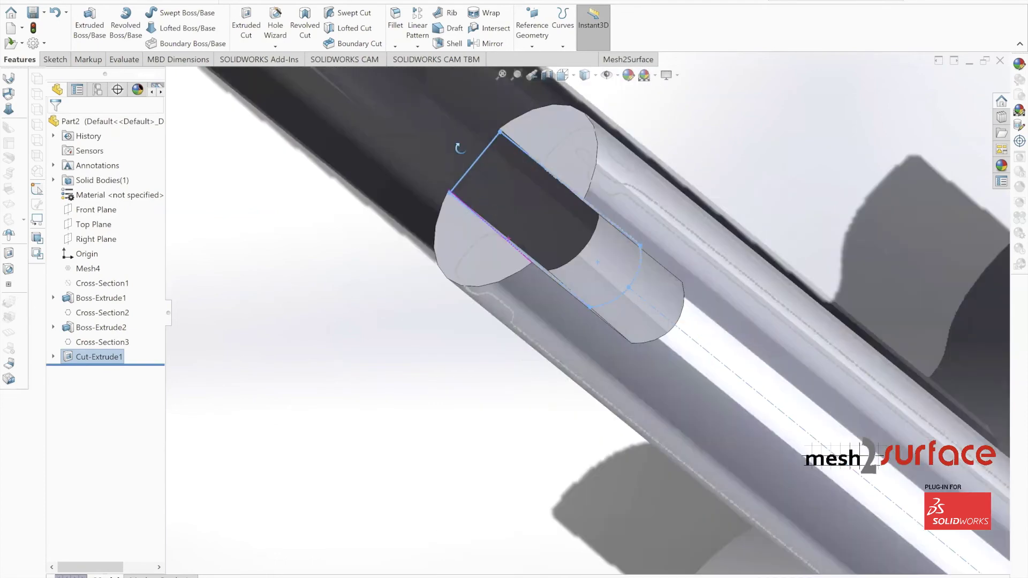
middle_click_drag(454, 150, 539, 284)
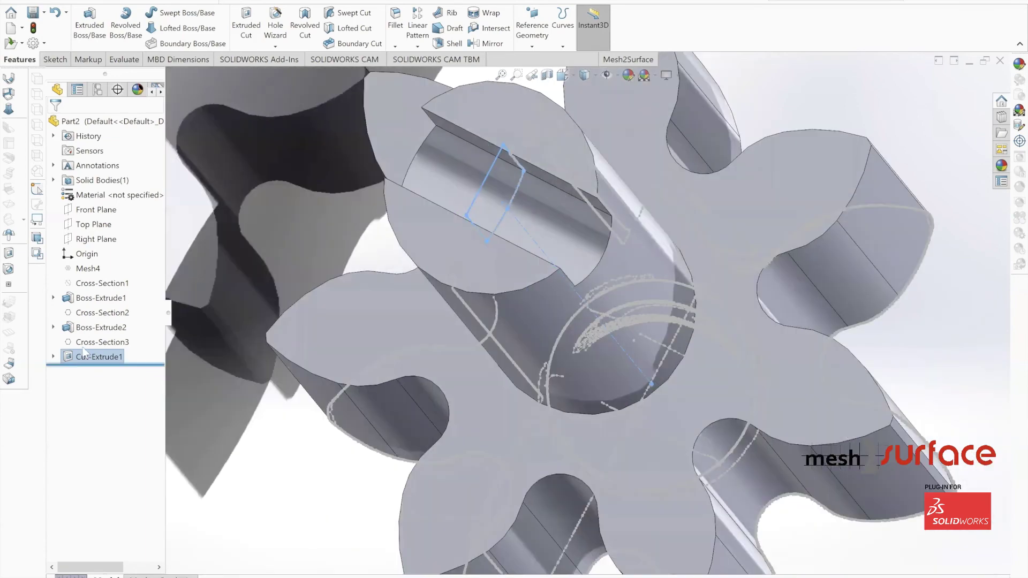
left_click(90, 341)
middle_click_drag(321, 327, 439, 316)
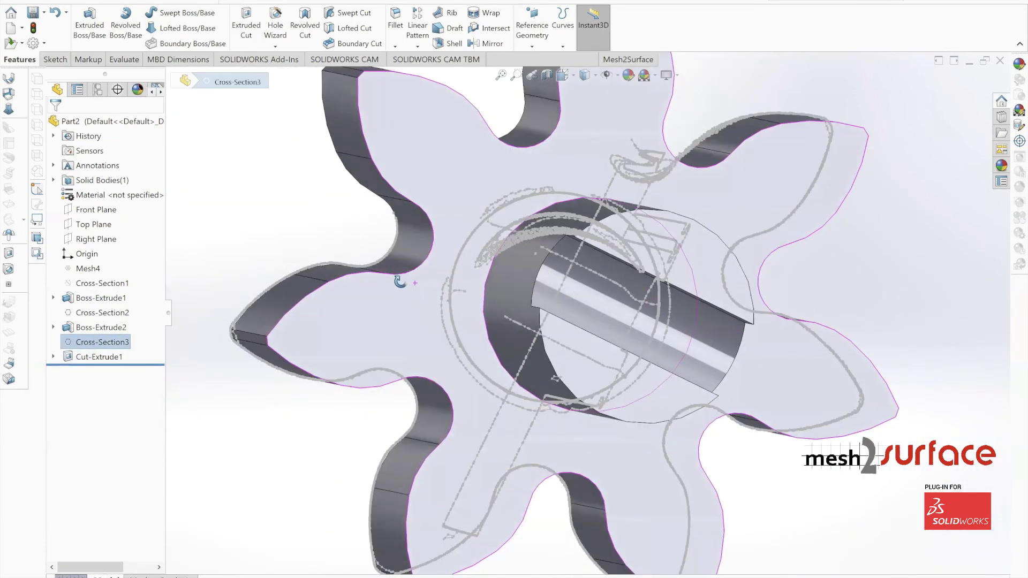
middle_click_drag(401, 282, 527, 217)
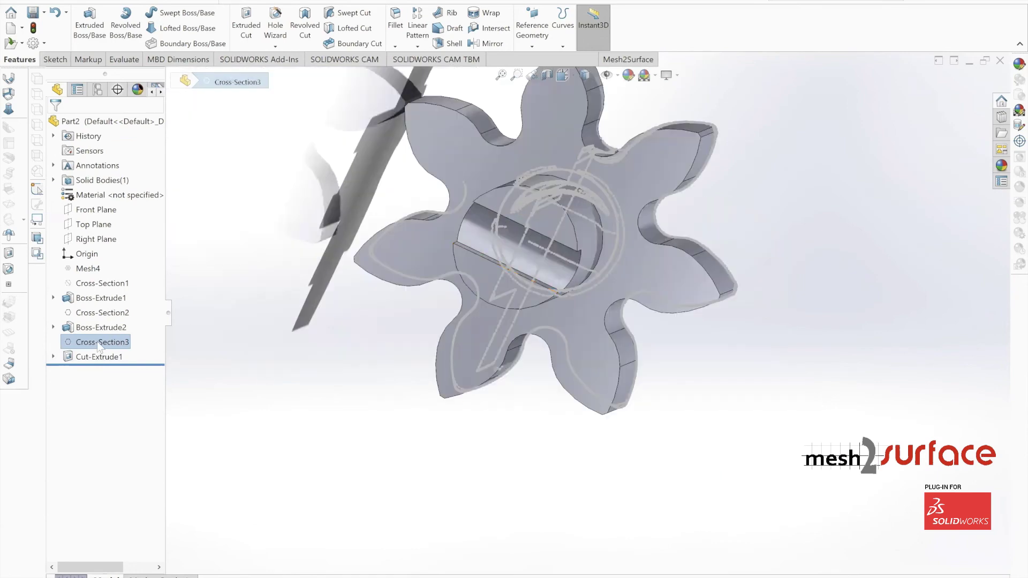
Hide the Cross-Section1, Cross-Section2 and Cross-Section3 curves so that only the solid gear shaft stays shown.
right_click(97, 341)
left_click(118, 347)
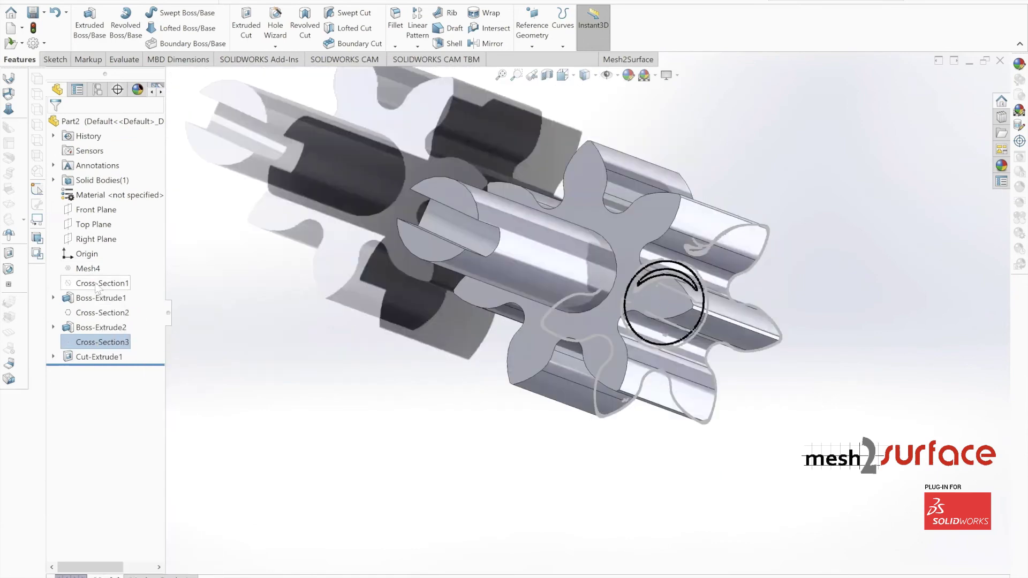
right_click(99, 283)
left_click(106, 274)
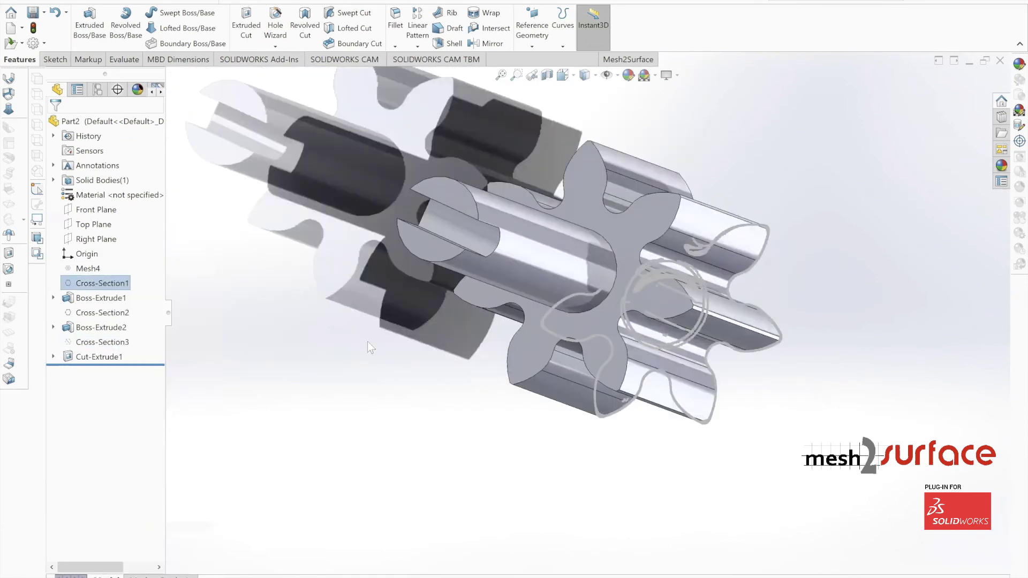
right_click(87, 312)
left_click(89, 301)
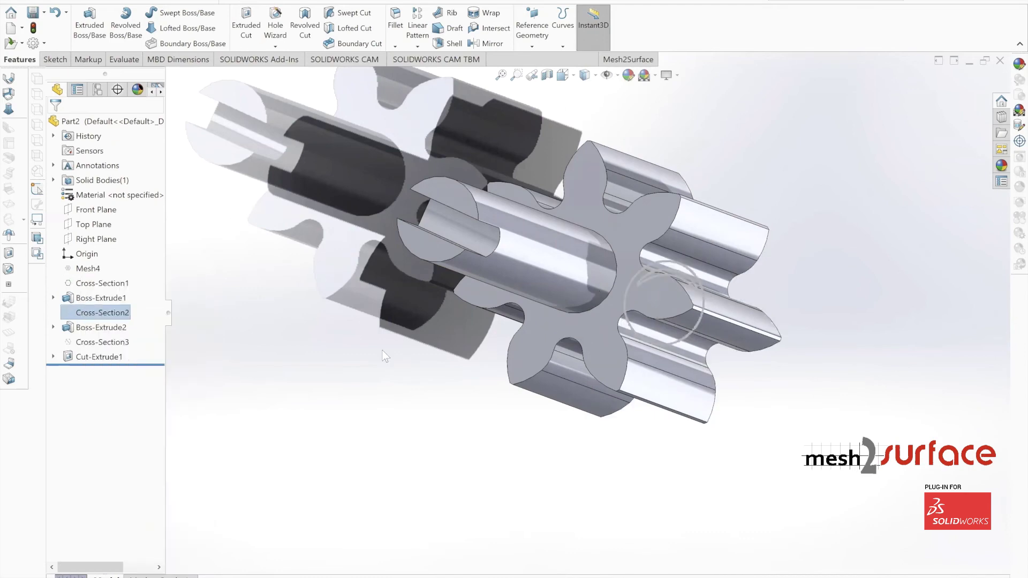
right_click(121, 281)
left_click(124, 272)
middle_click_drag(396, 292, 239, 347)
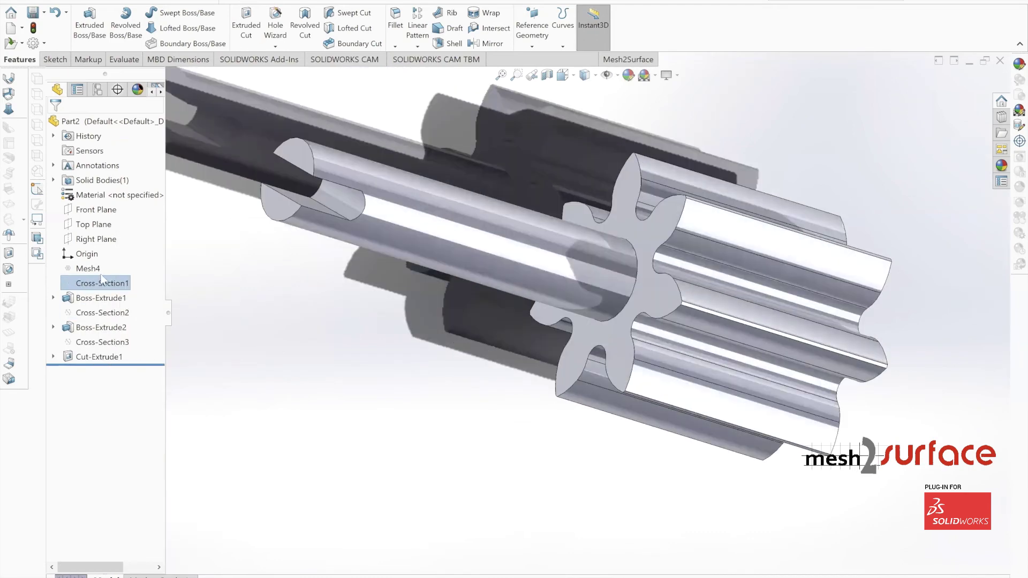
Show Mesh4 again over the solid gear shaft.
left_click(94, 271)
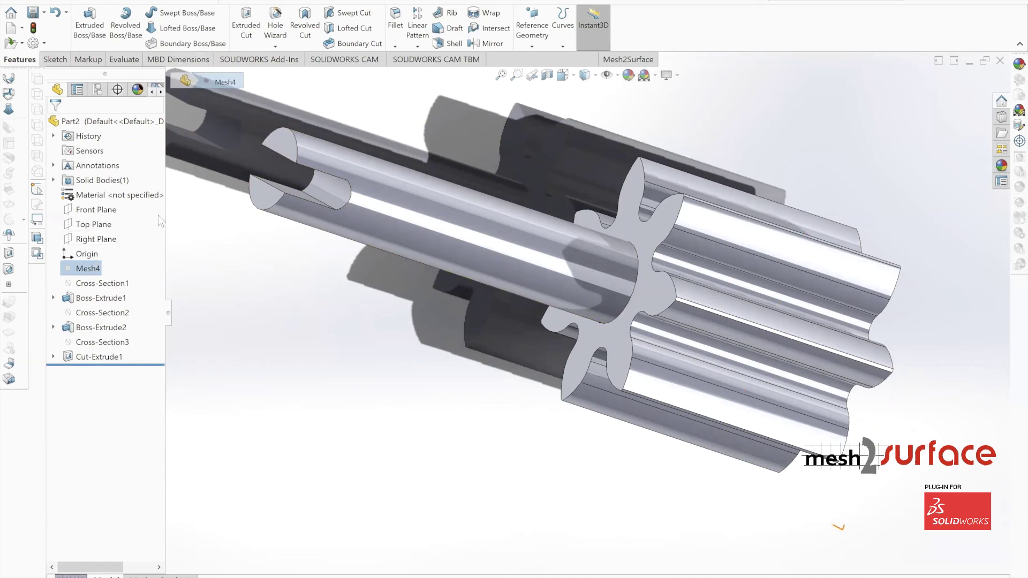
right_click(101, 269)
left_click(109, 230)
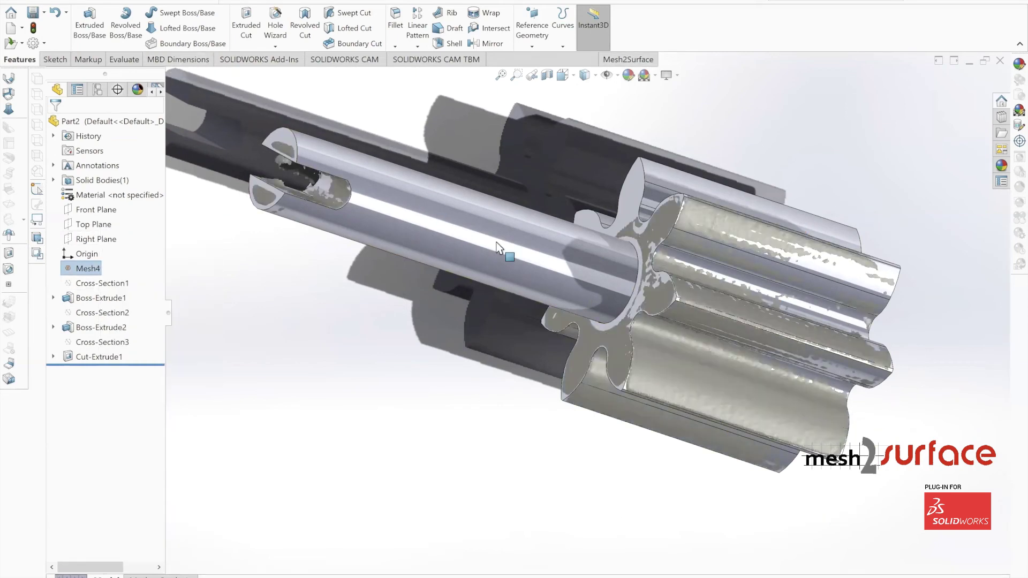
middle_click_drag(496, 242, 544, 133)
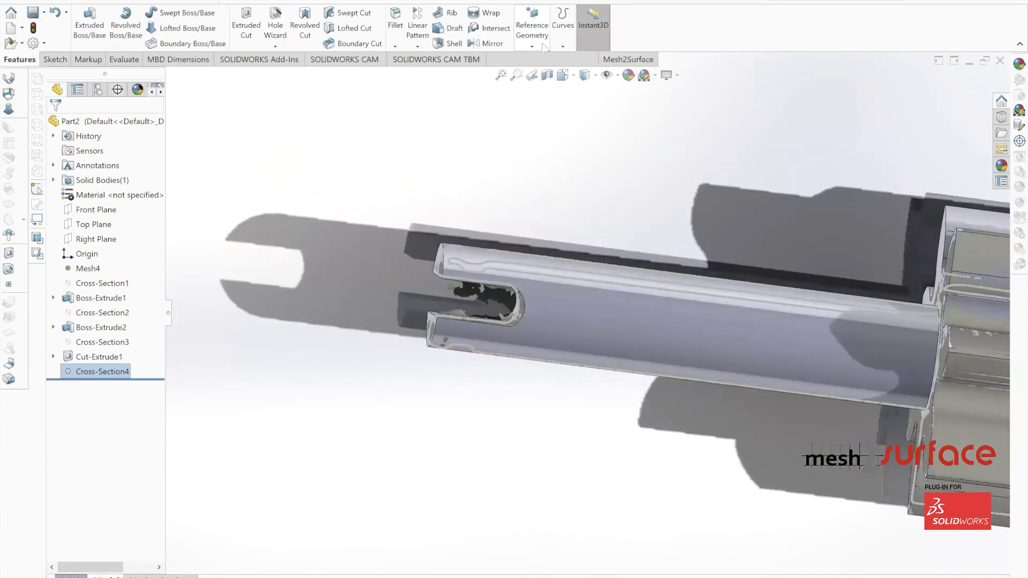
Create a reference axis through the centre of the shaft from its outer cylindrical face.
left_click(544, 47)
left_click(540, 72)
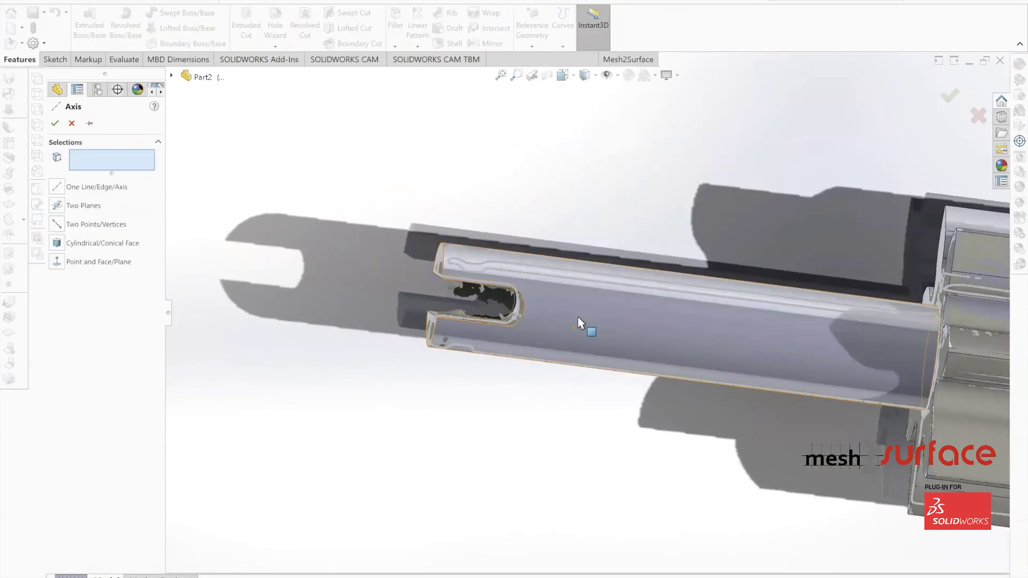
left_click(579, 323)
left_click(54, 125)
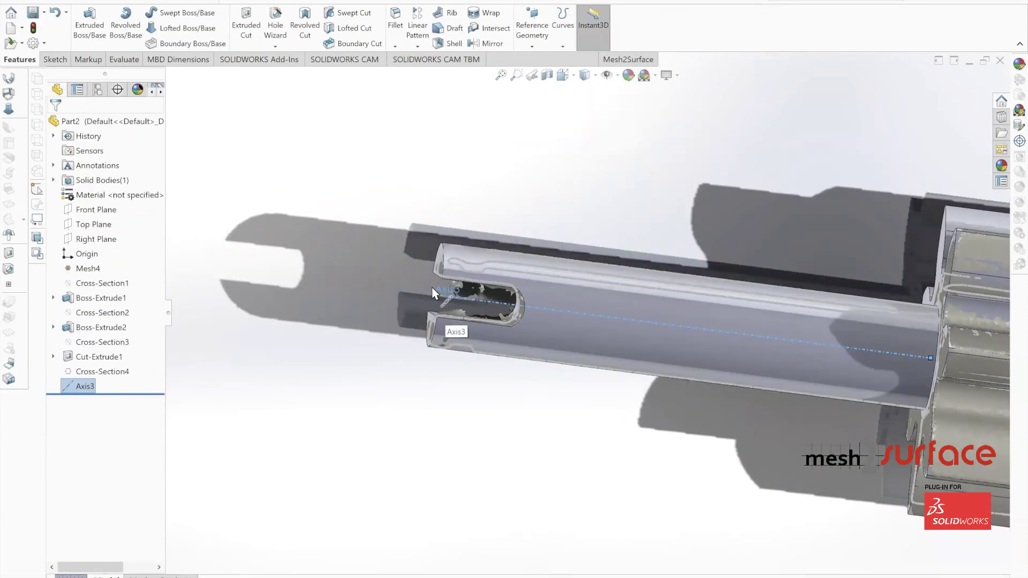
Start a Mesh2Surface cross section rotated around the new shaft axis and stack it with 13 sections.
middle_click_drag(436, 294, 502, 265)
scroll(502, 265, "up", 2)
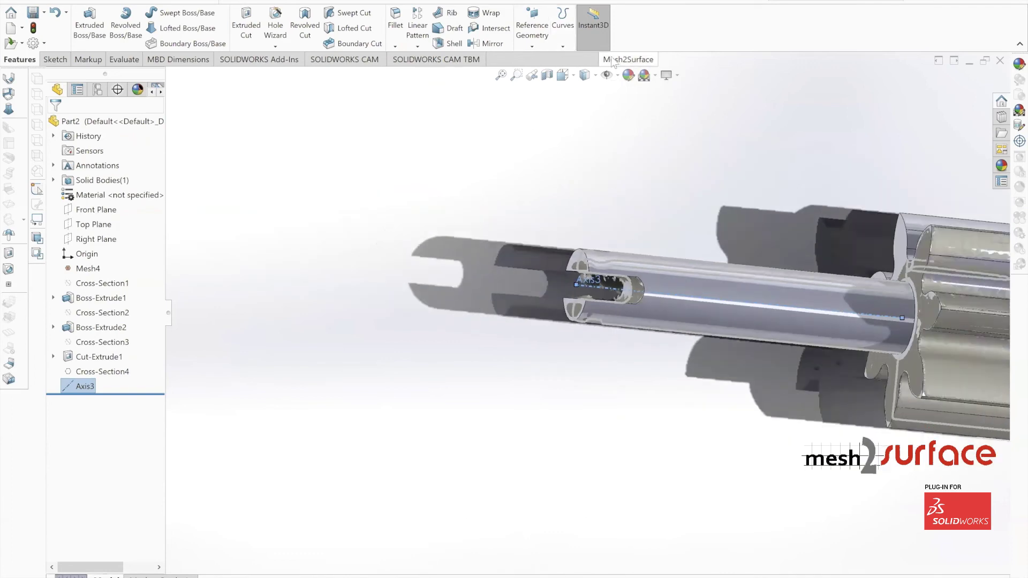
left_click(628, 59)
left_click(434, 32)
middle_click_drag(663, 296, 601, 250)
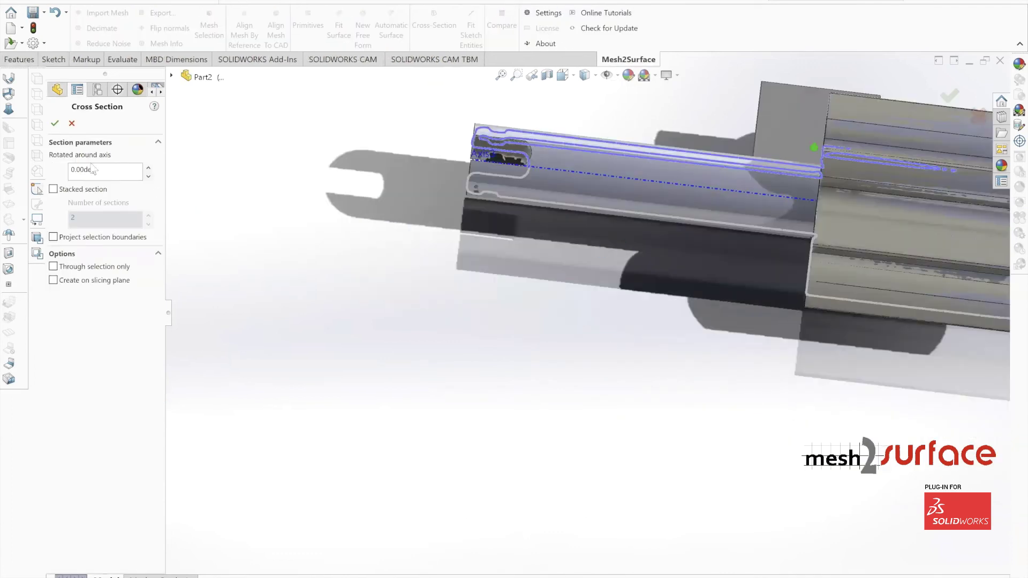
middle_click_drag(488, 212, 672, 191)
middle_click_drag(185, 215, 529, 237)
scroll(454, 243, "down", 1)
scroll(529, 241, "up", 2)
scroll(786, 281, "down", 2)
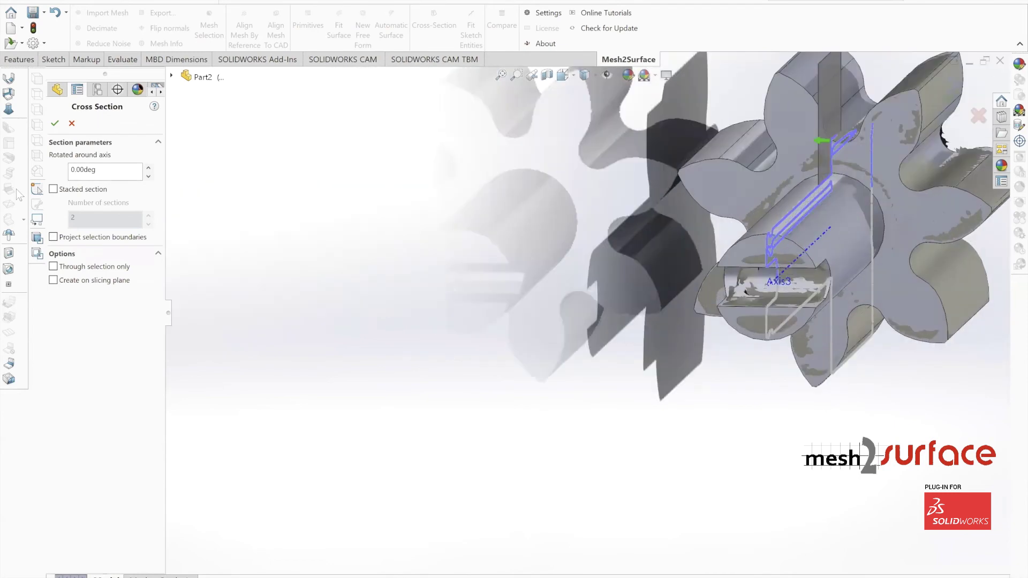
left_click(53, 189)
left_click(149, 215)
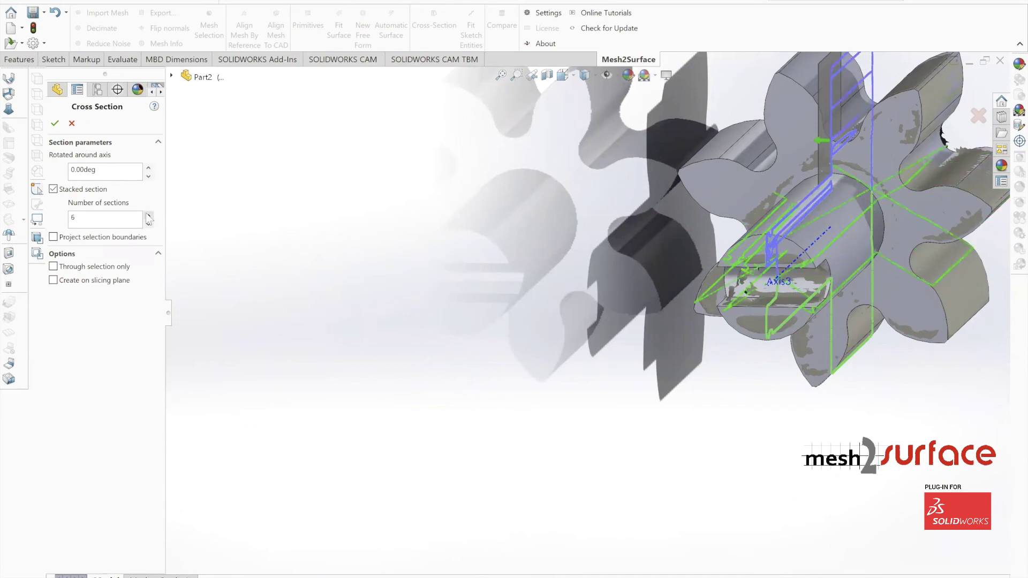
left_click(149, 215)
left_click(149, 215)
left_click(148, 215)
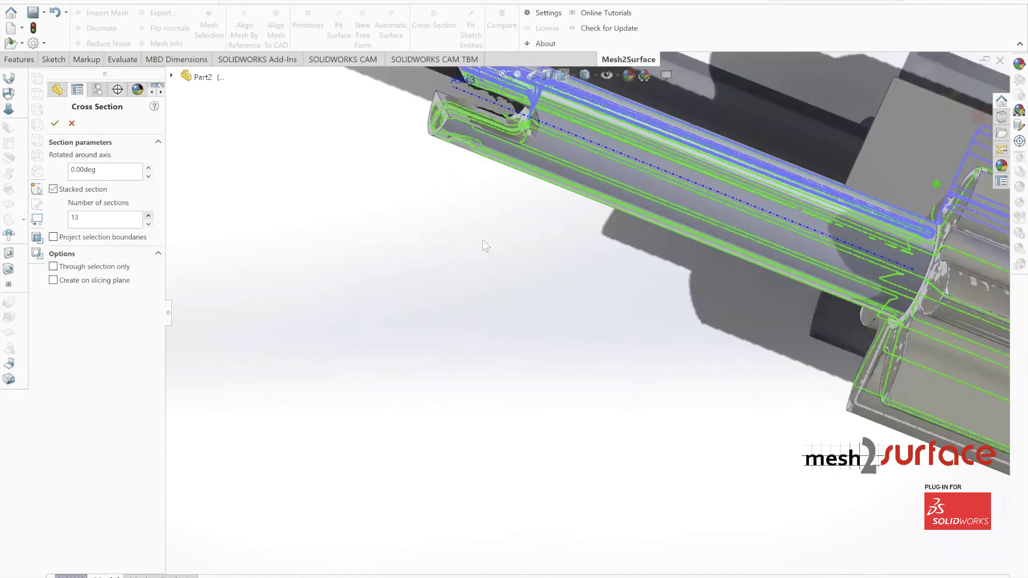
Set the number of stacked sections to 14 and create the cross section.
scroll(498, 137, "up", 2)
middle_click_drag(498, 137, 480, 152)
scroll(564, 223, "down", 6)
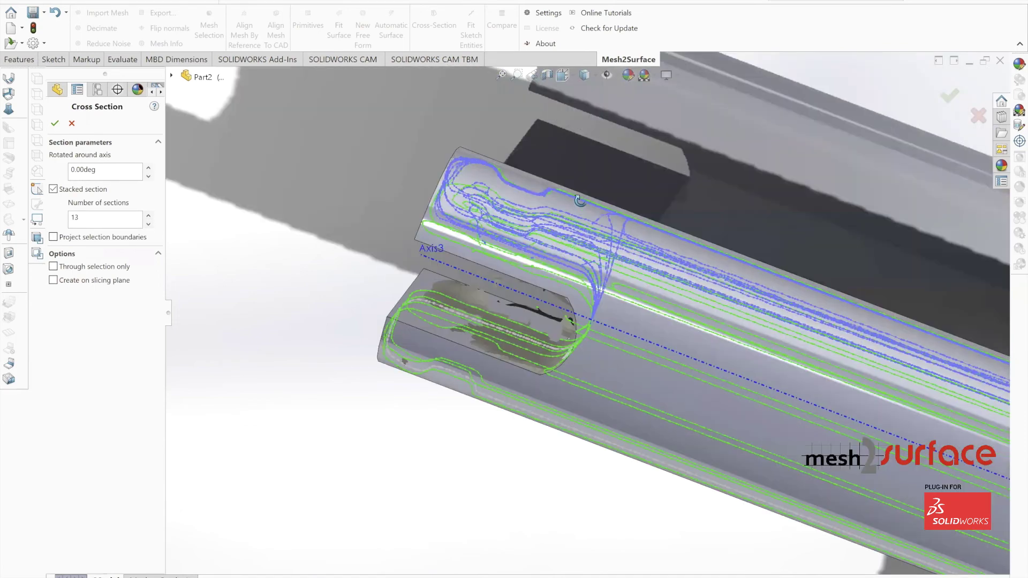
middle_click_drag(574, 212, 577, 210)
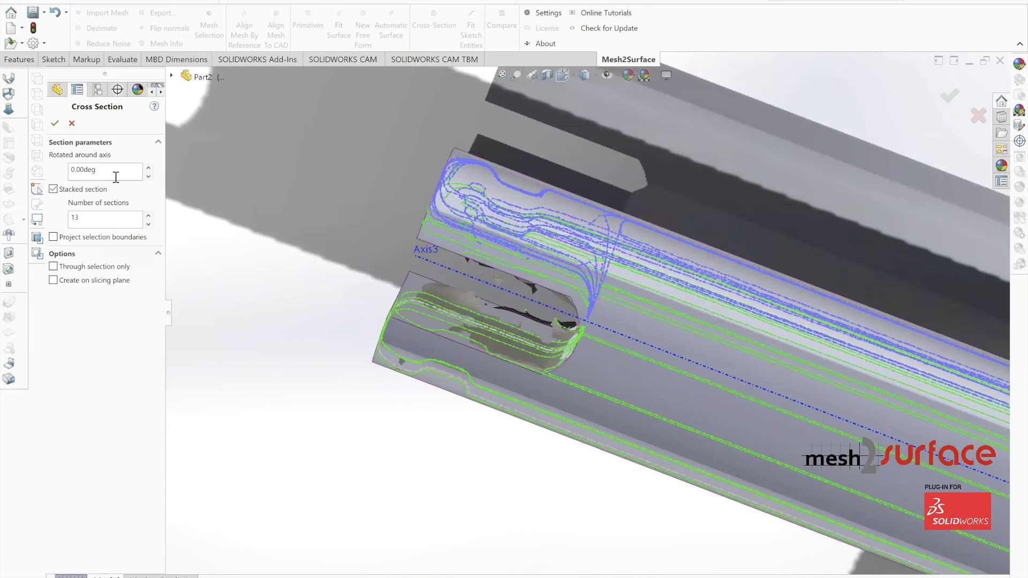
left_click(149, 215)
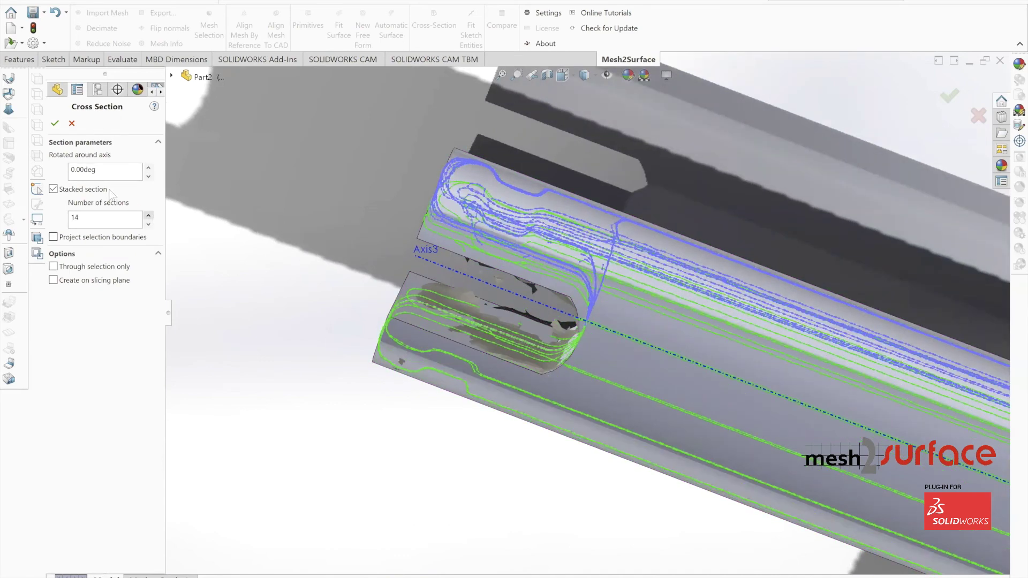
left_click(54, 123)
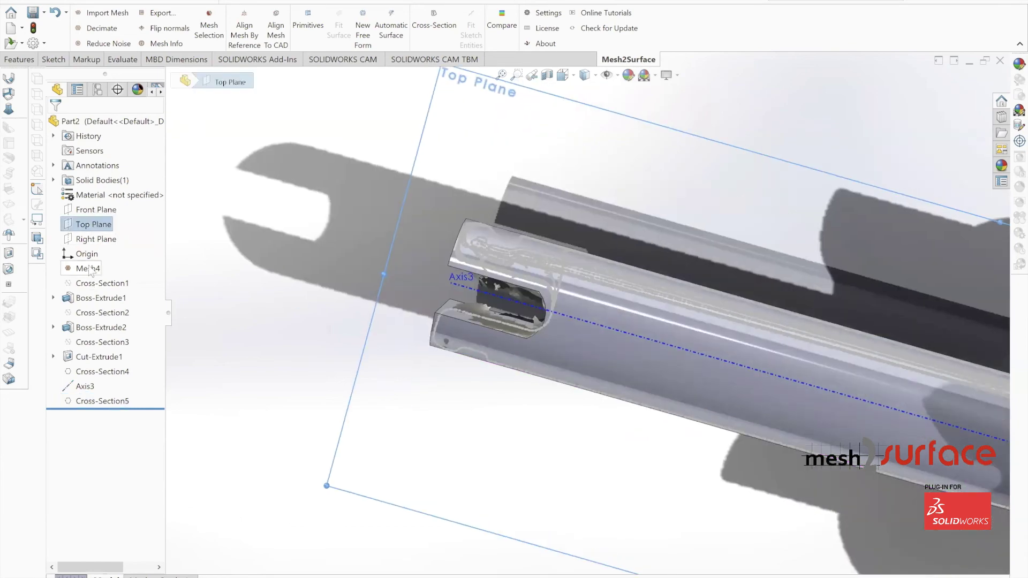
Hide Mesh4 and the solid gear shaft so that only the axis and cross-section curves stay shown.
right_click(95, 266)
left_click(98, 256)
right_click(88, 357)
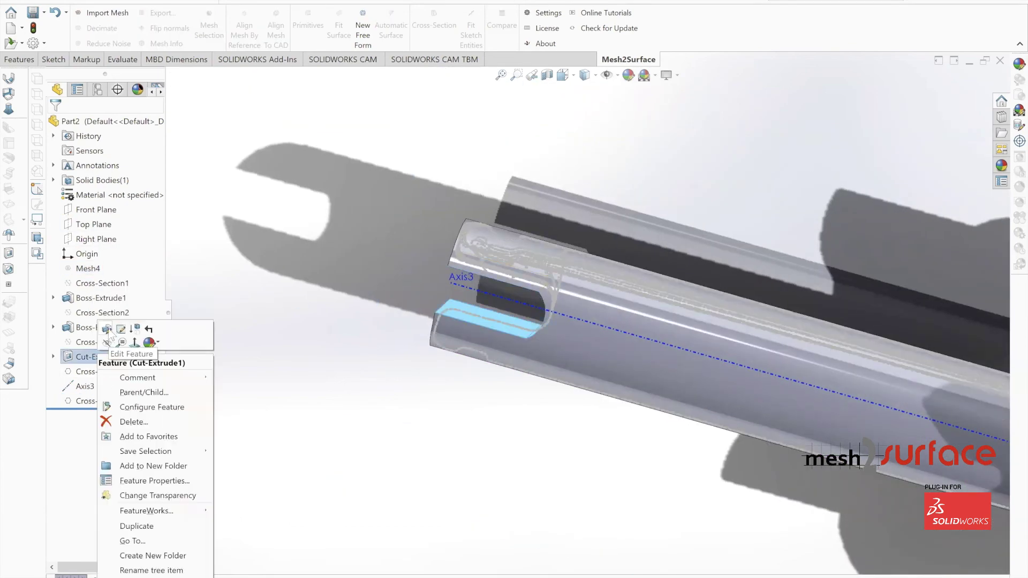
left_click(108, 345)
Start a sketch on the Top Plane and view it face-on.
middle_click_drag(576, 289, 615, 369)
scroll(615, 369, "up", 3)
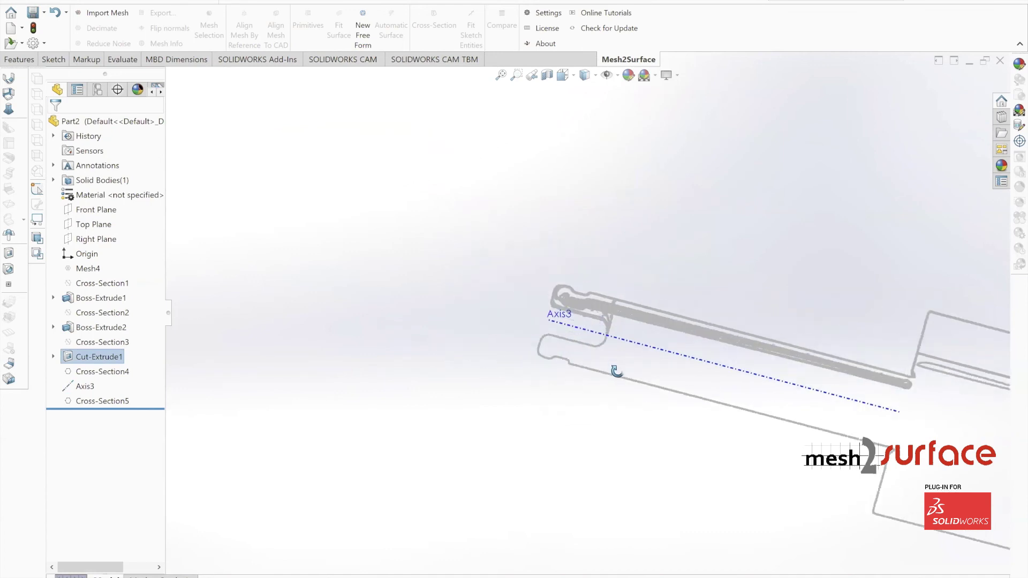
scroll(616, 321, "down", 3)
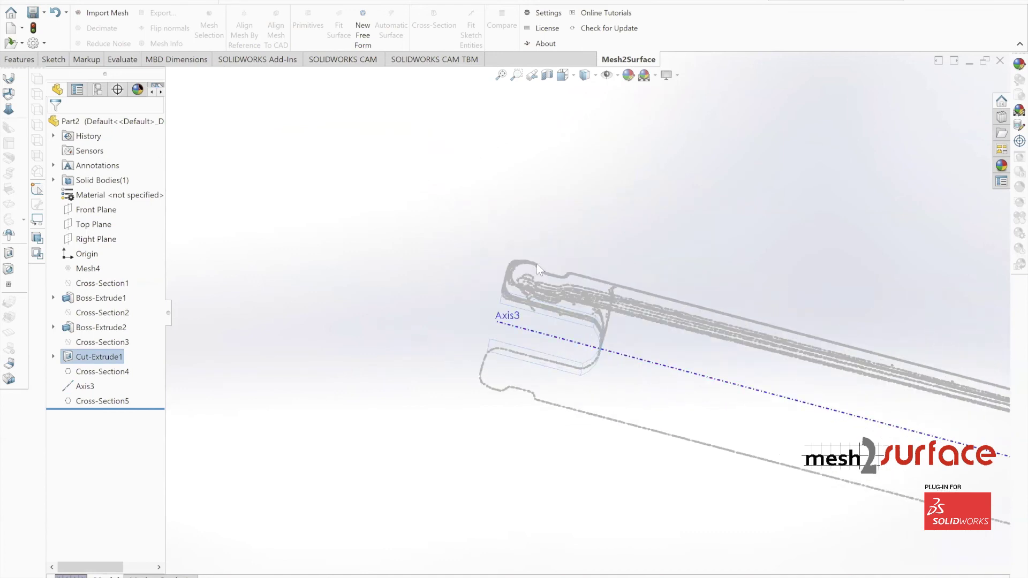
right_click(89, 225)
left_click(179, 211)
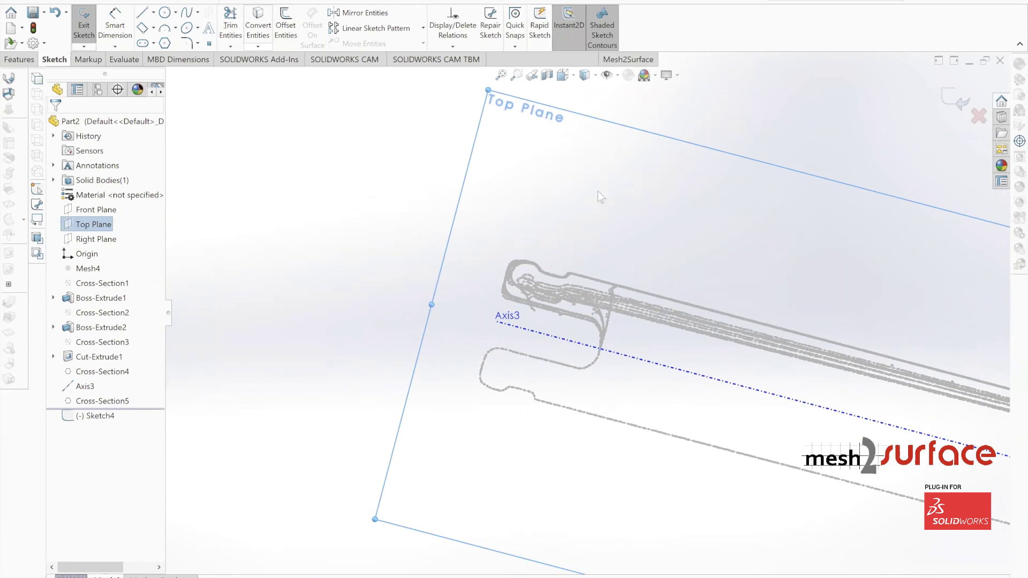
left_click(574, 75)
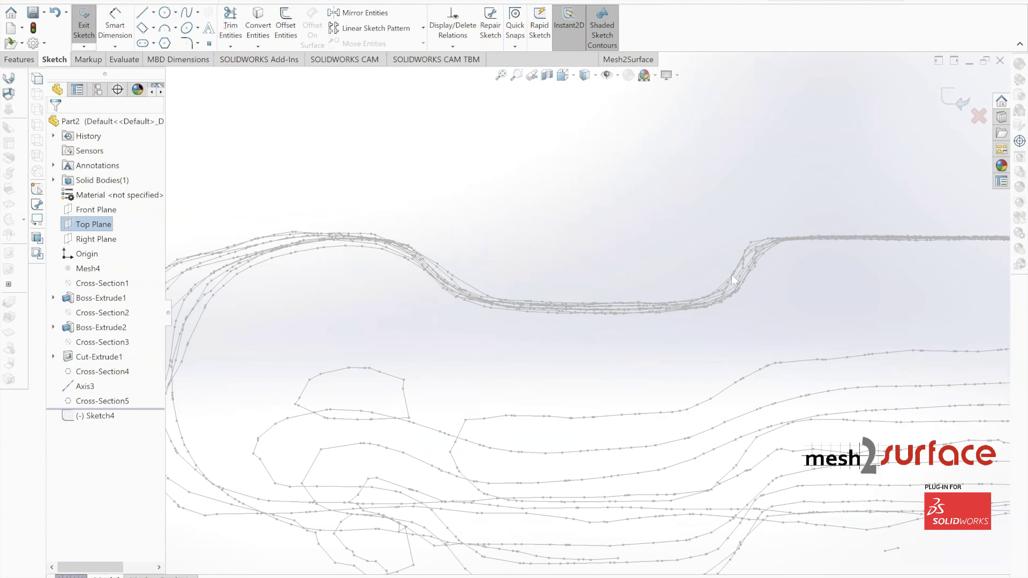
Fit sketch lines to the section curves along the shaft groove's gear-side flank and its flat floor.
scroll(610, 297, "up", 5)
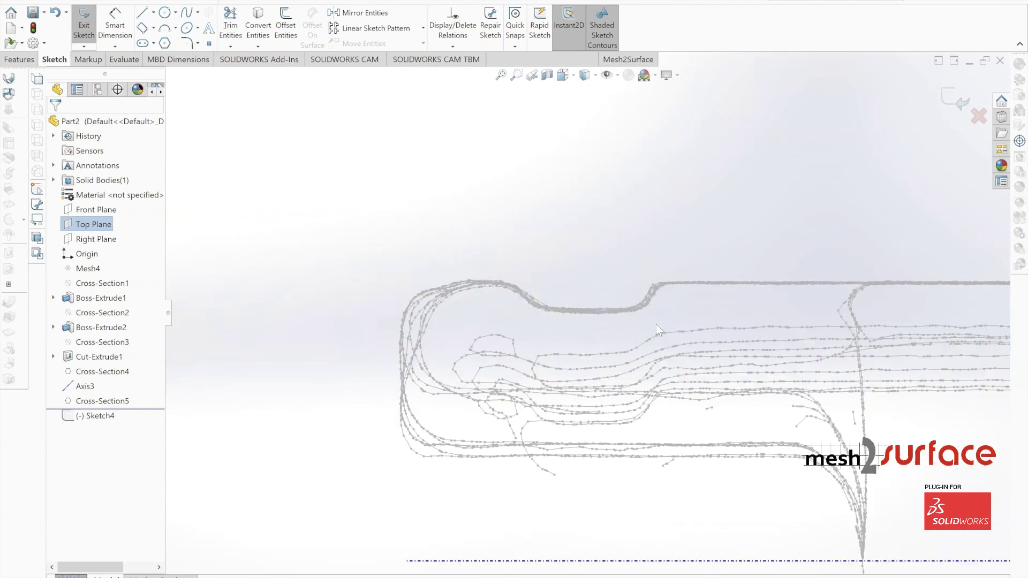
scroll(656, 316, "down", 2)
left_click(628, 59)
left_click(472, 33)
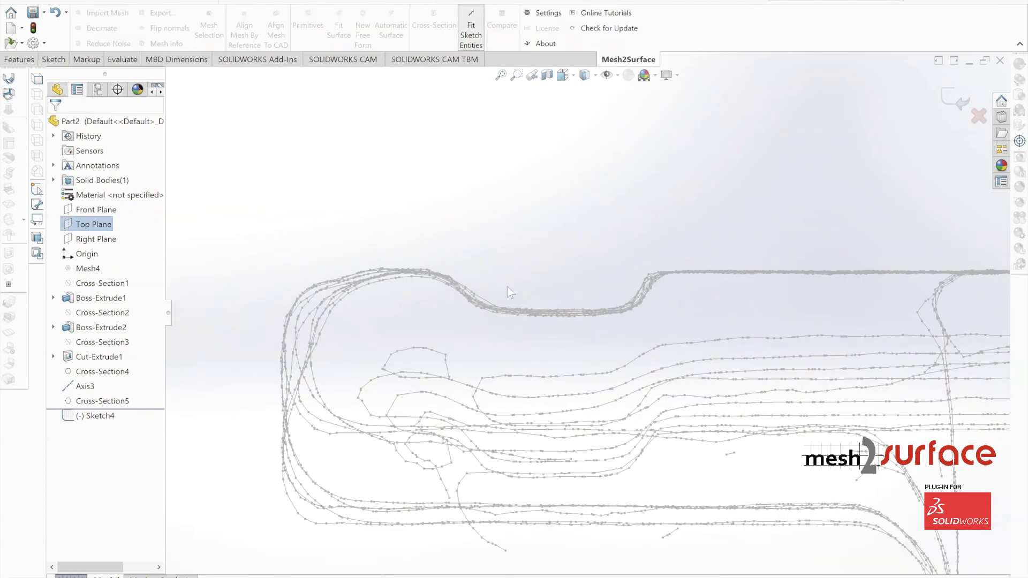
scroll(582, 291, "down", 5)
scroll(487, 381, "up", 3)
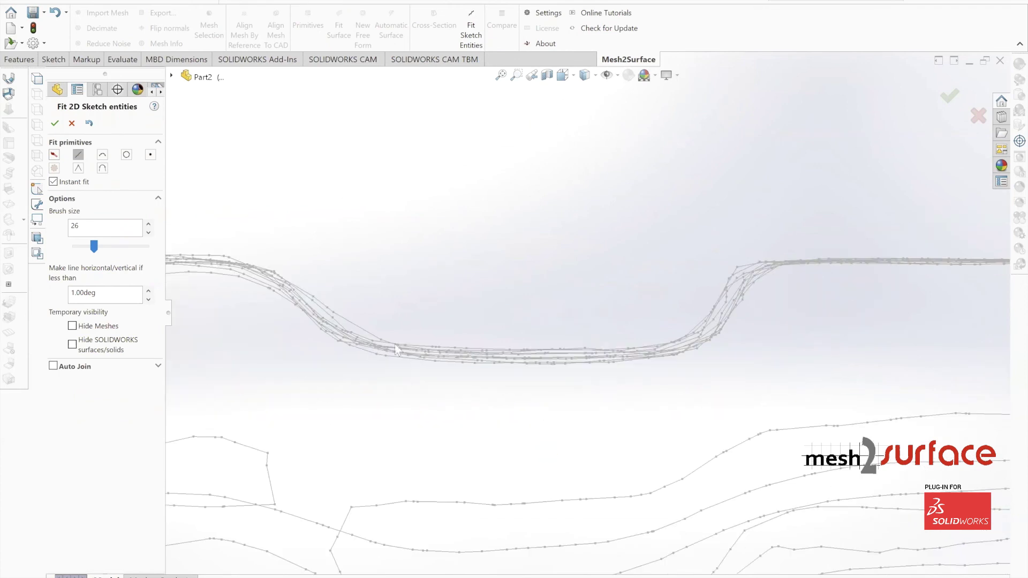
left_click_drag(745, 289, 717, 332)
left_click_drag(628, 357, 423, 356)
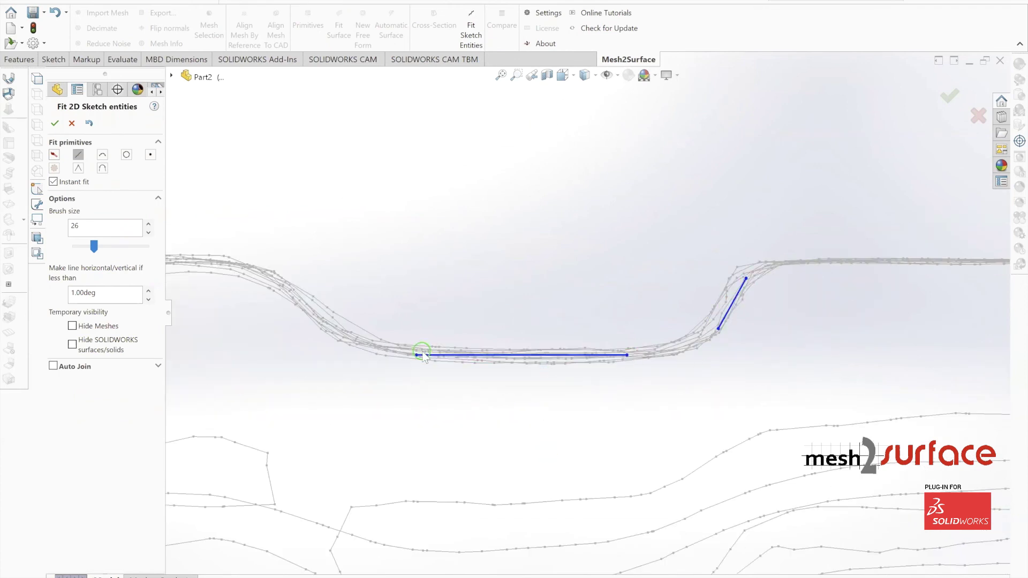
Fit a line to the groove flank nearest the slotted shaft end and accept the fitted entities.
scroll(525, 400, "up", 4)
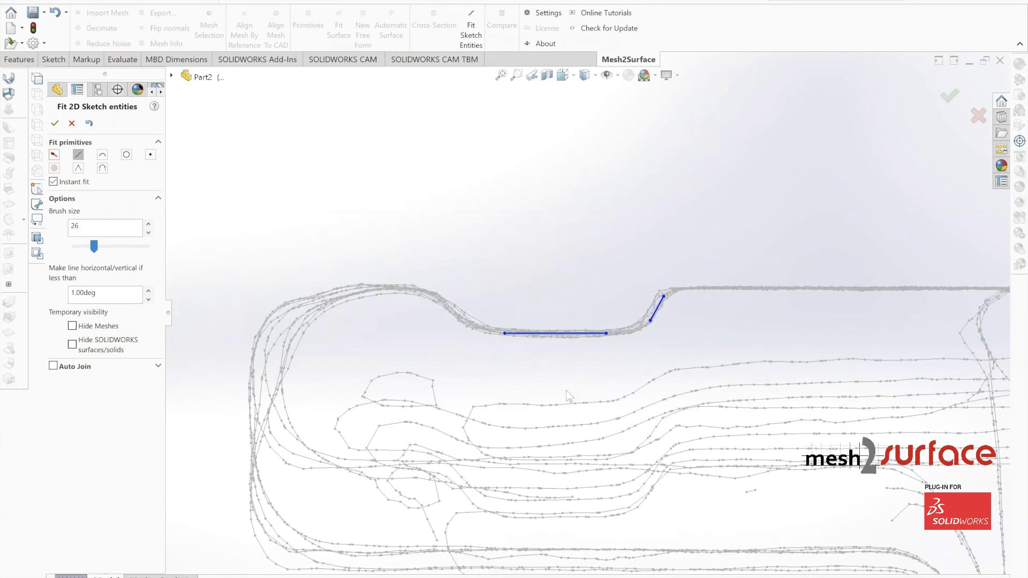
scroll(404, 298, "down", 4)
left_click_drag(507, 347, 476, 313)
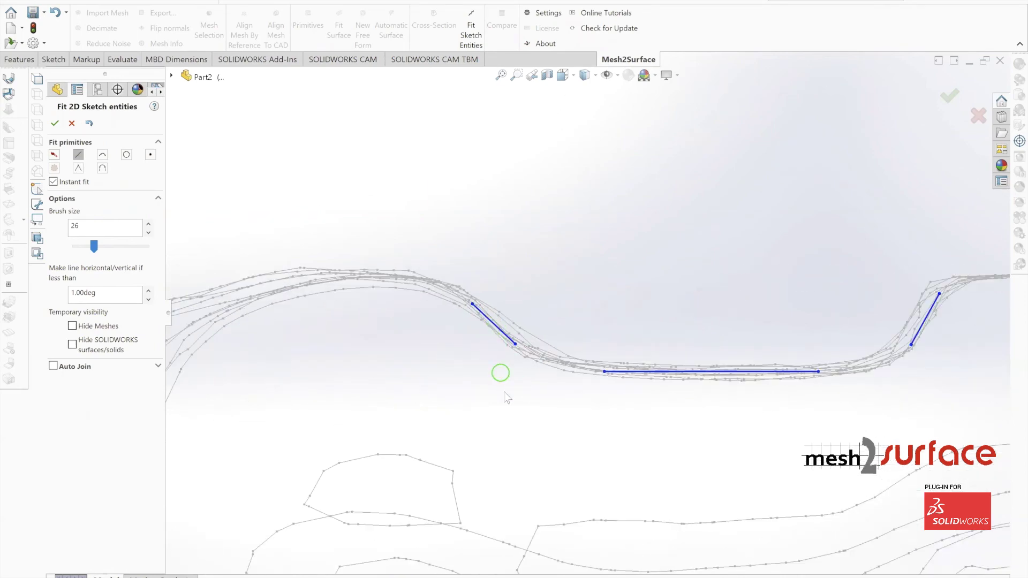
mouse_move(497, 369)
middle_mouse_down()
mouse_move(785, 339)
mouse_move(413, 274)
middle_mouse_up()
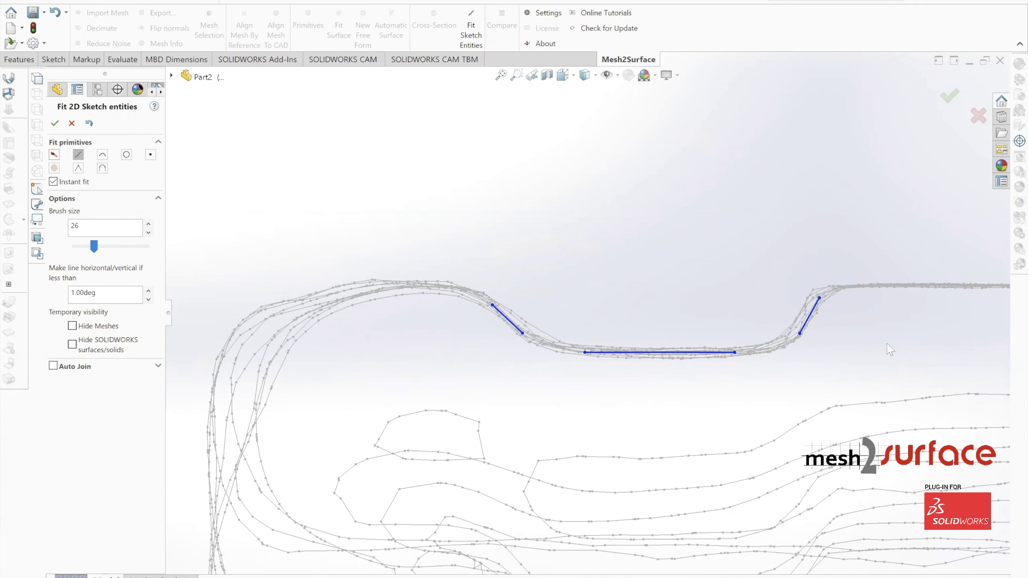
left_click(54, 123)
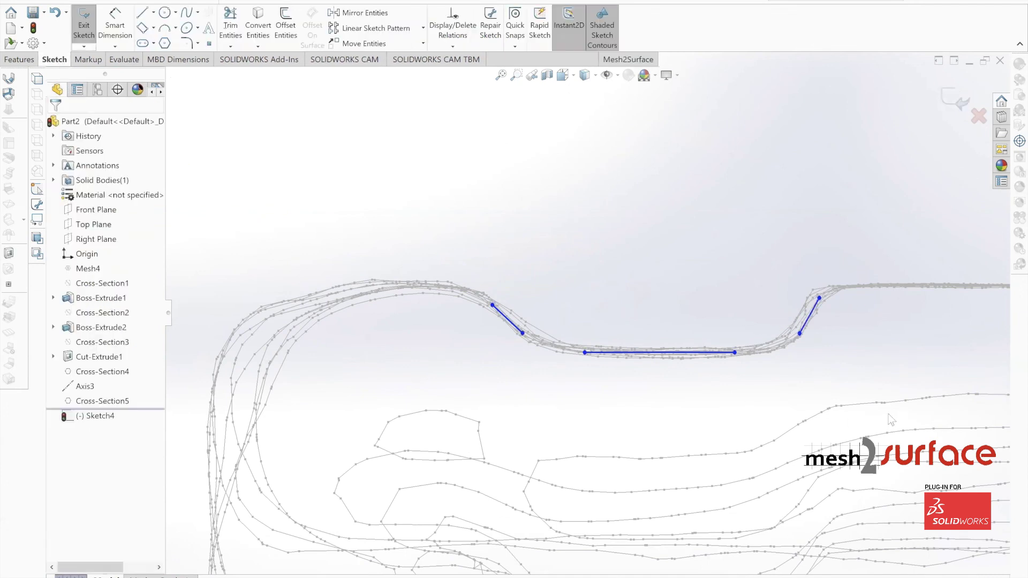
Dimension the angle between the flank line nearest the shaft end and the groove floor line as 140°.
scroll(876, 312, "down", 5)
left_click_drag(704, 327, 698, 323)
middle_click_drag(705, 287, 477, 343)
left_click_drag(484, 341, 502, 349)
scroll(509, 316, "up", 2)
left_click(112, 24)
left_click(512, 324)
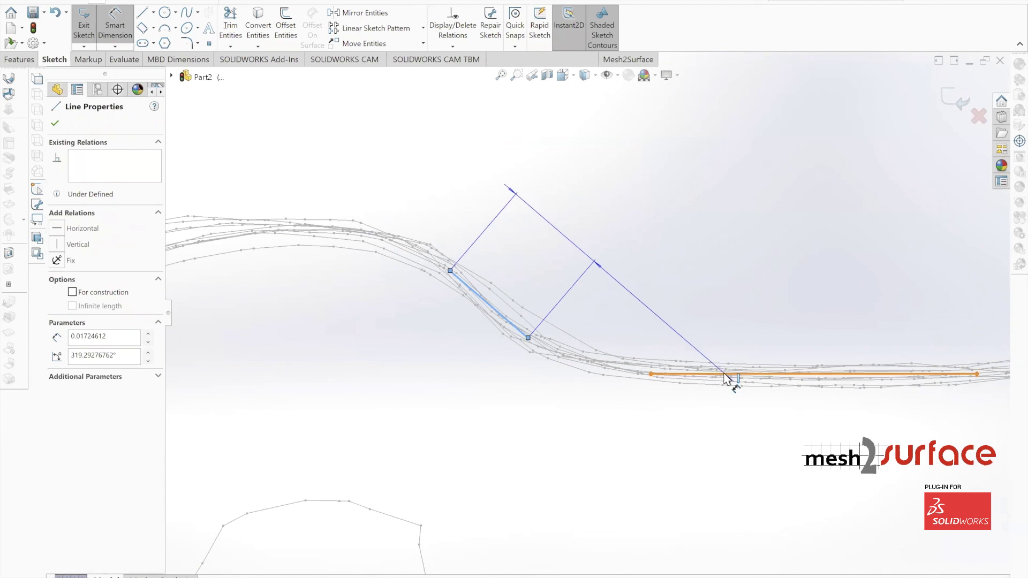
left_click(731, 374)
left_click(670, 343)
left_click(596, 365)
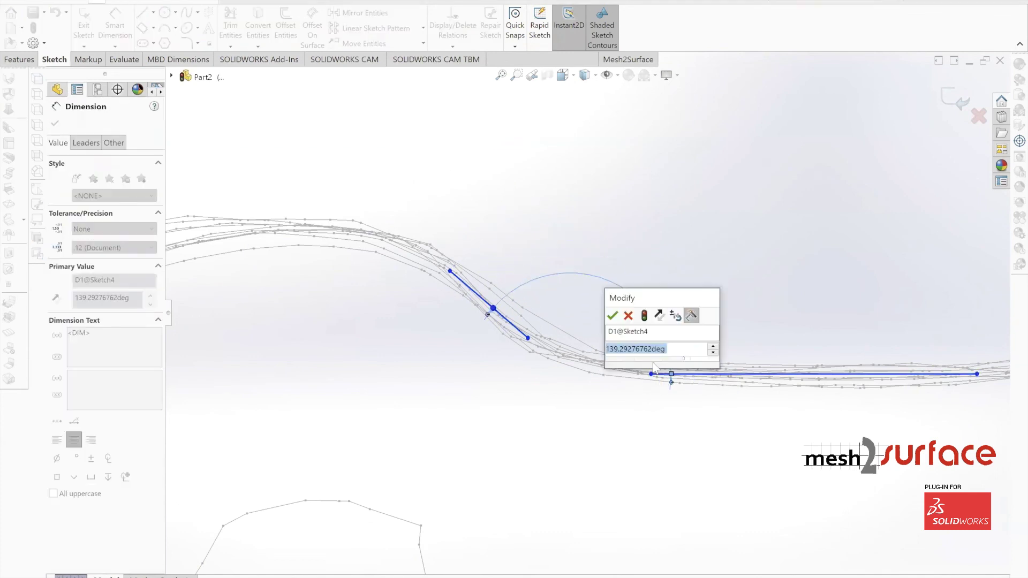
key("Return")
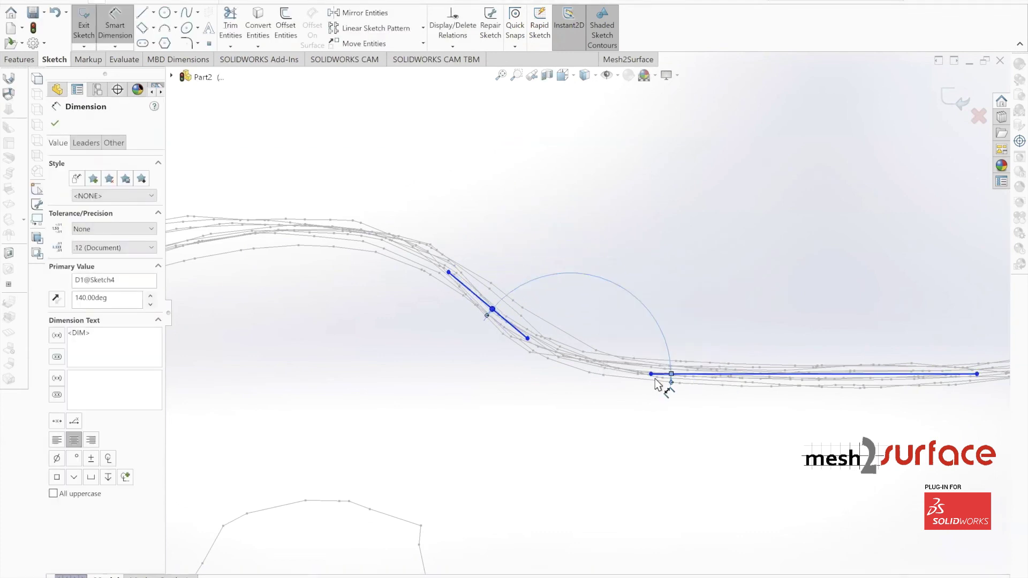
Dimension the angle between the gear-side flank line and the groove floor line, entering 129° and correcting it to 120°.
middle_click_drag(667, 386, 645, 361)
left_click(967, 298)
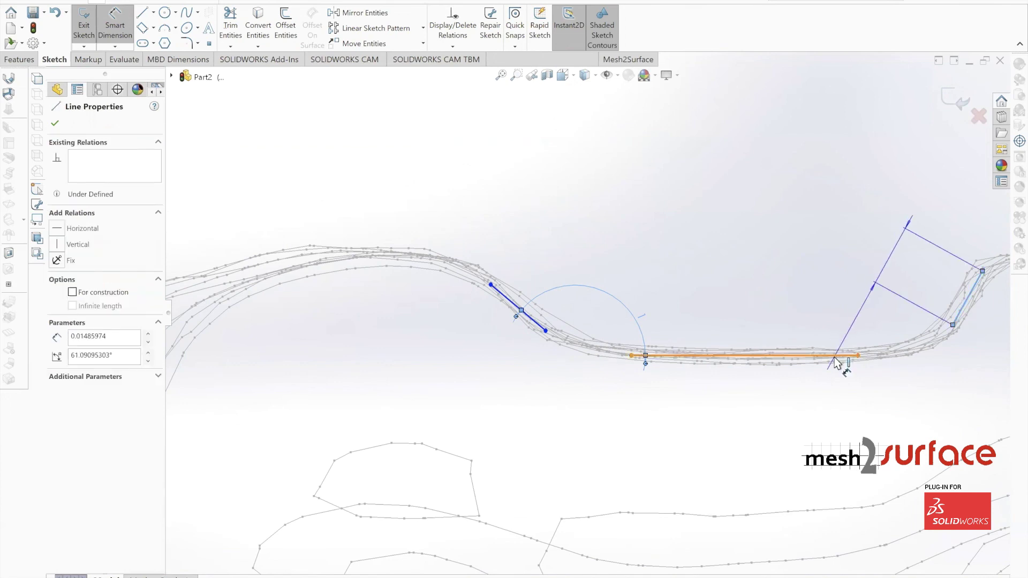
left_click(838, 356)
left_click(803, 342)
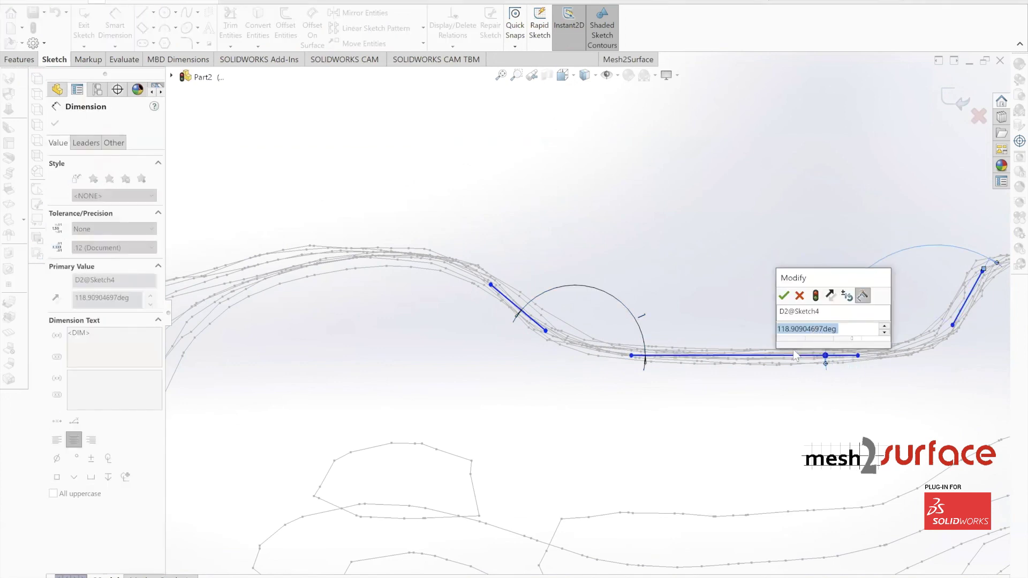
type("129")
key("Return")
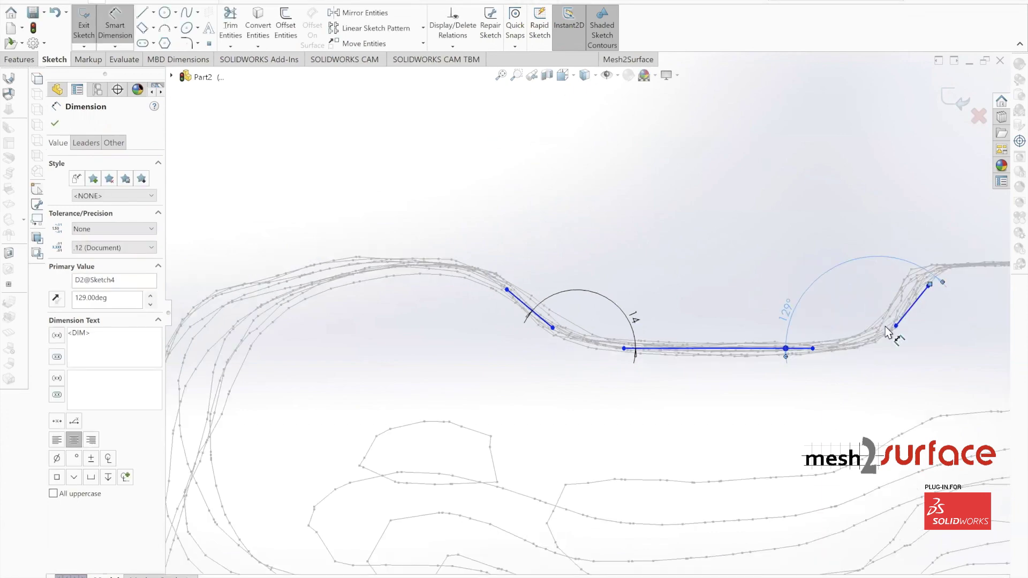
middle_click_drag(885, 326, 714, 320, "ctrl")
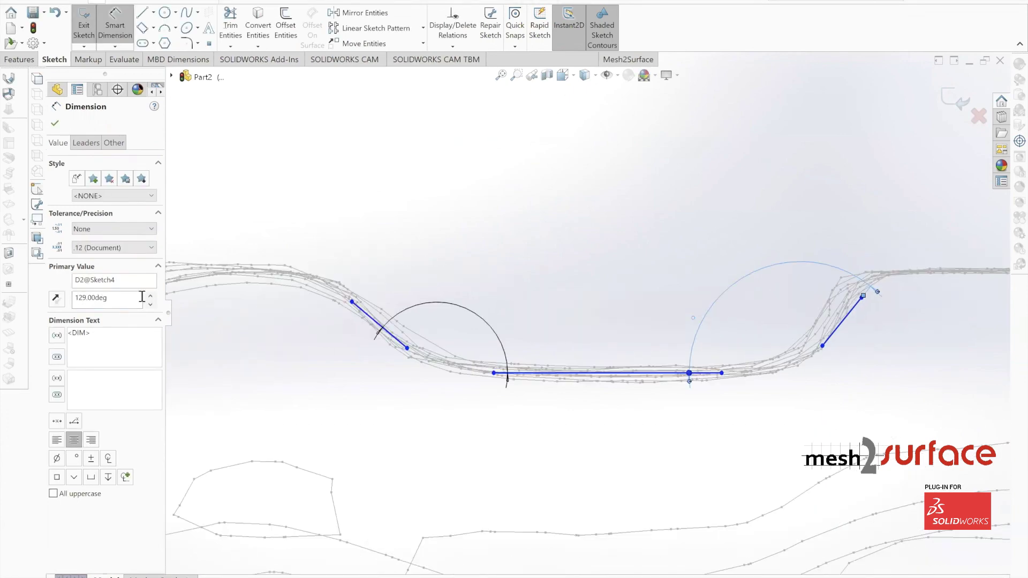
left_click(55, 123)
Sketch a nearly horizontal closing line about 0.15 in long outside the shaft, above the groove profile.
scroll(730, 381, "up", 4)
left_click(142, 12)
left_click(438, 163)
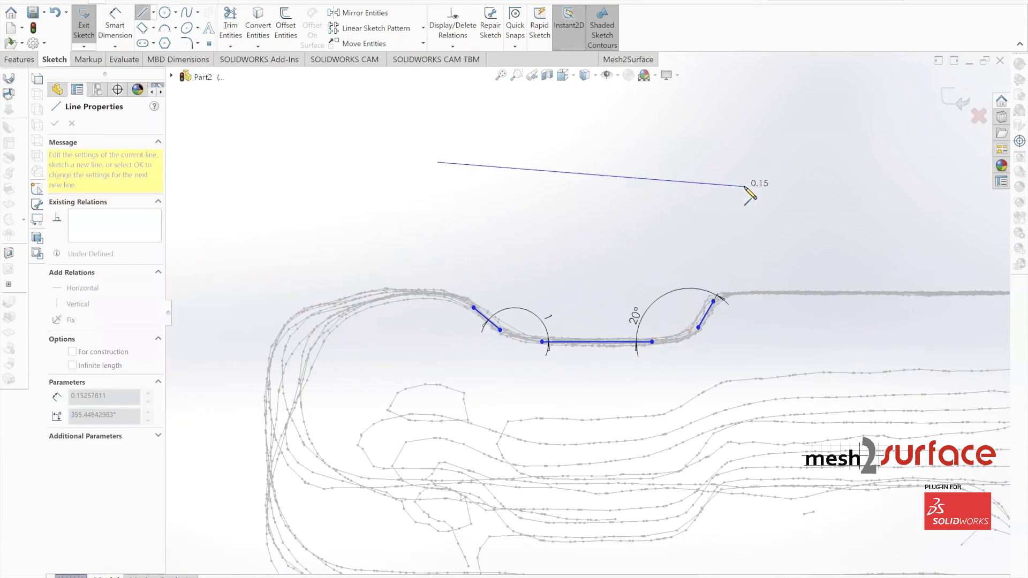
left_click(749, 172)
key("Escape")
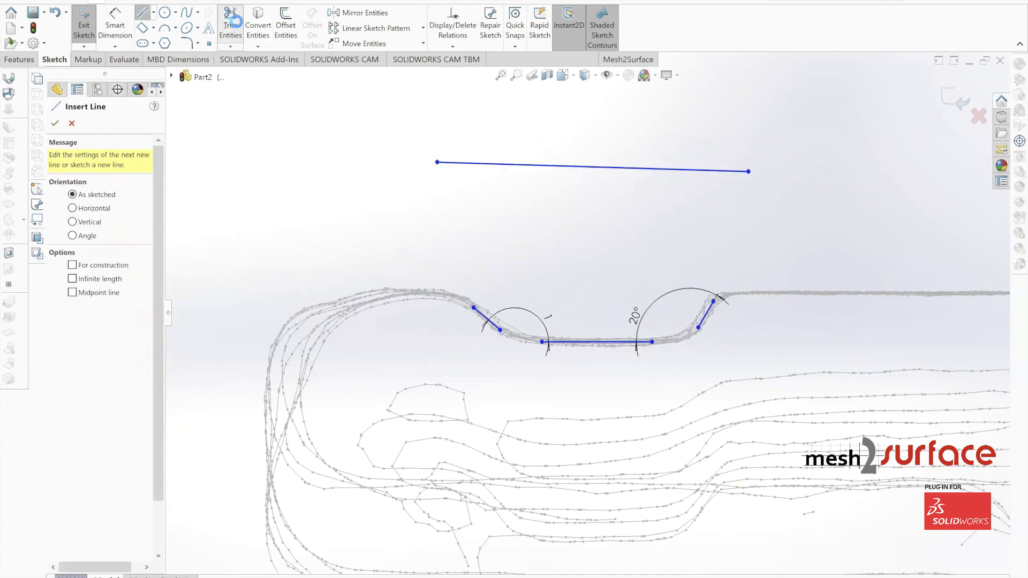
Trim the groove floor, both flank lines and the outer closing line to corners, forming one closed groove profile.
left_click(231, 21)
left_click(56, 214)
left_click(586, 343)
left_click(706, 319)
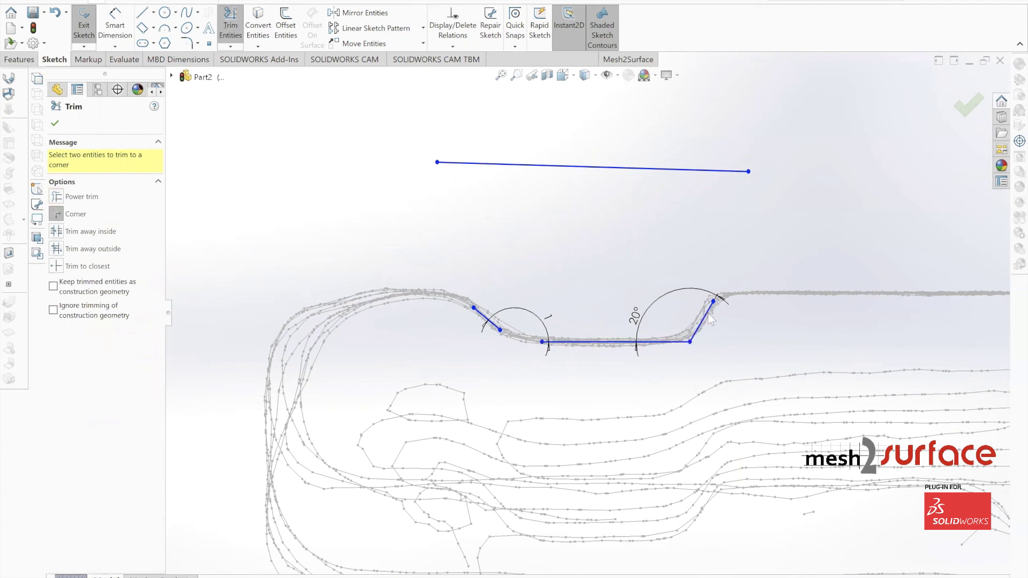
left_click(665, 169)
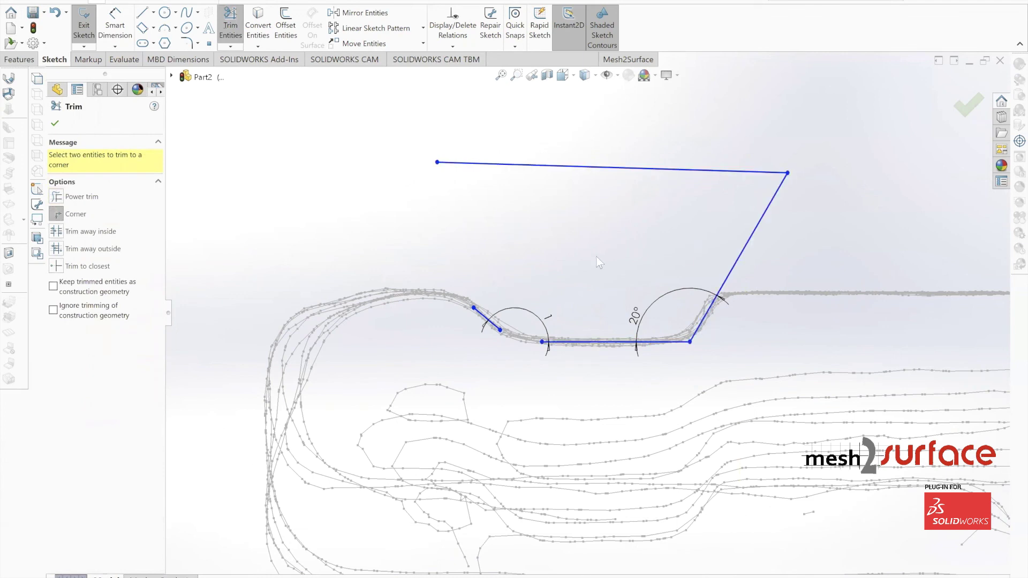
left_click(488, 320)
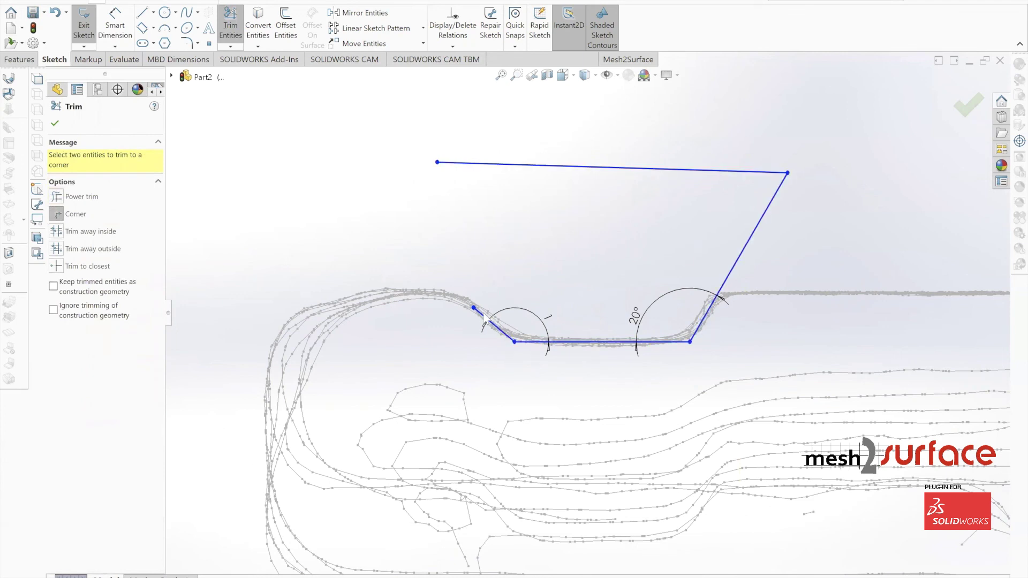
left_click(515, 166)
scroll(606, 322, "up", 3)
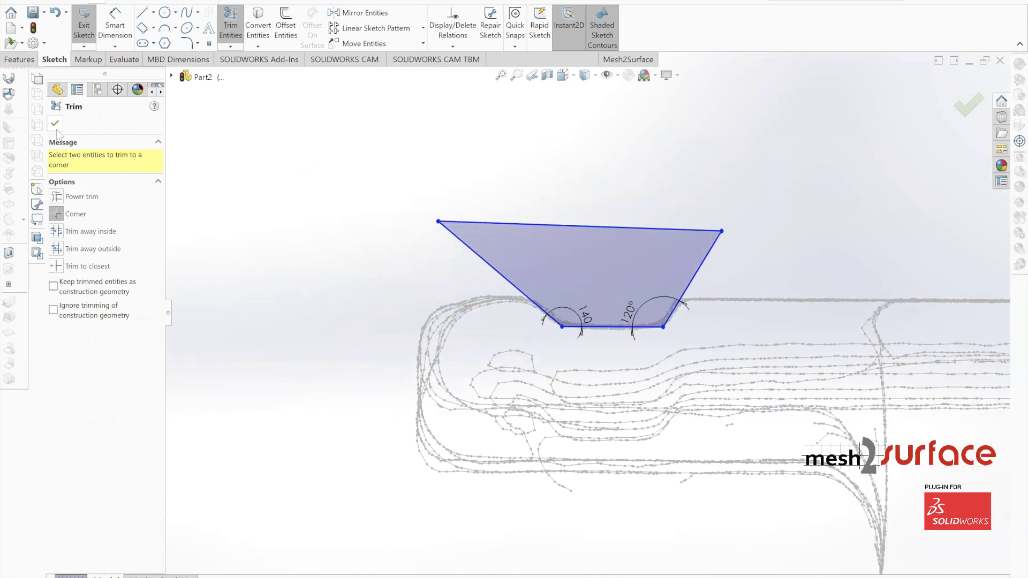
left_click(55, 124)
Show the hidden solid body and revolve-cut the groove profile 360° about Axis3 around the slotted shaft end.
right_click(91, 357)
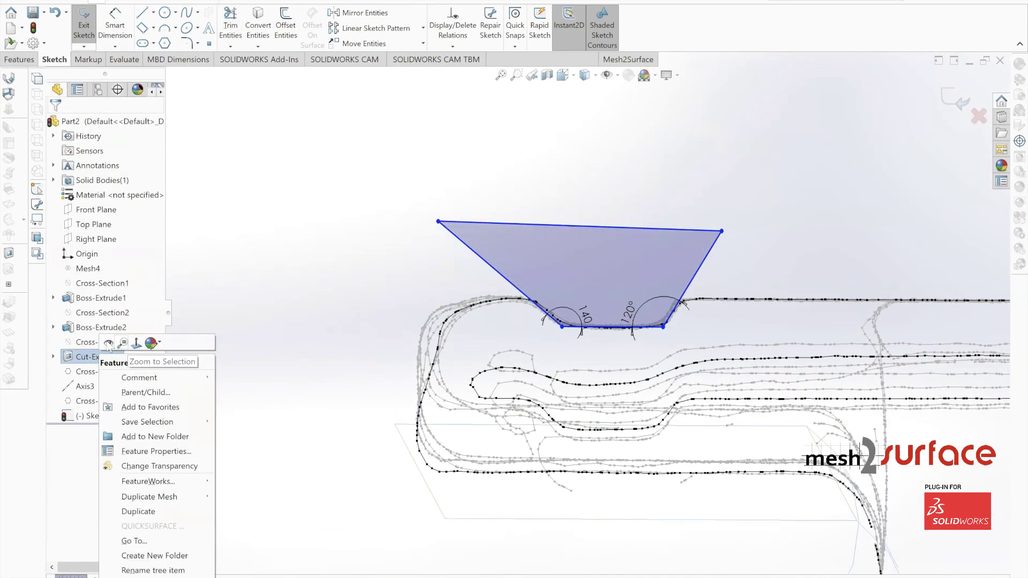
left_click(107, 345)
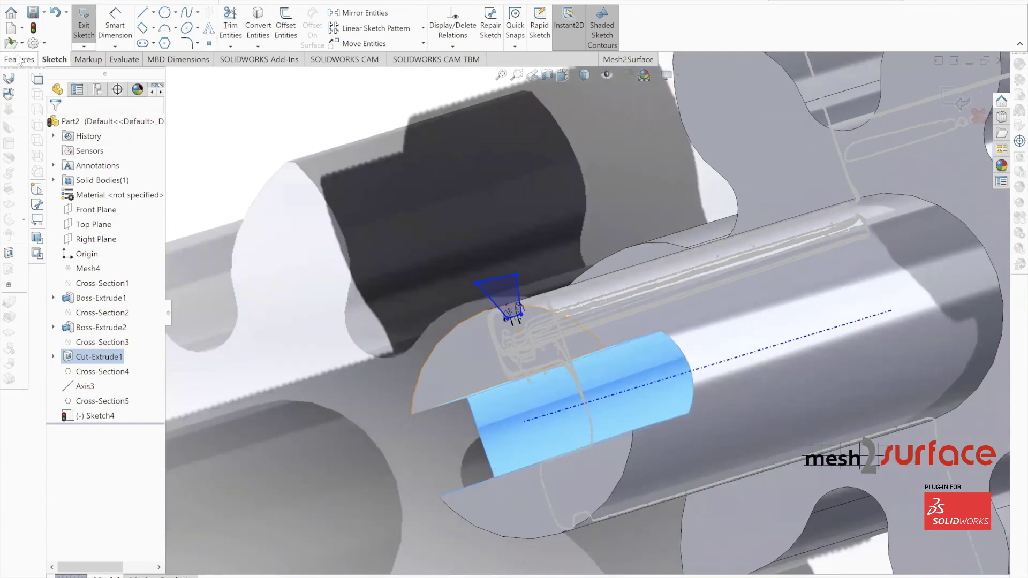
left_click(19, 59)
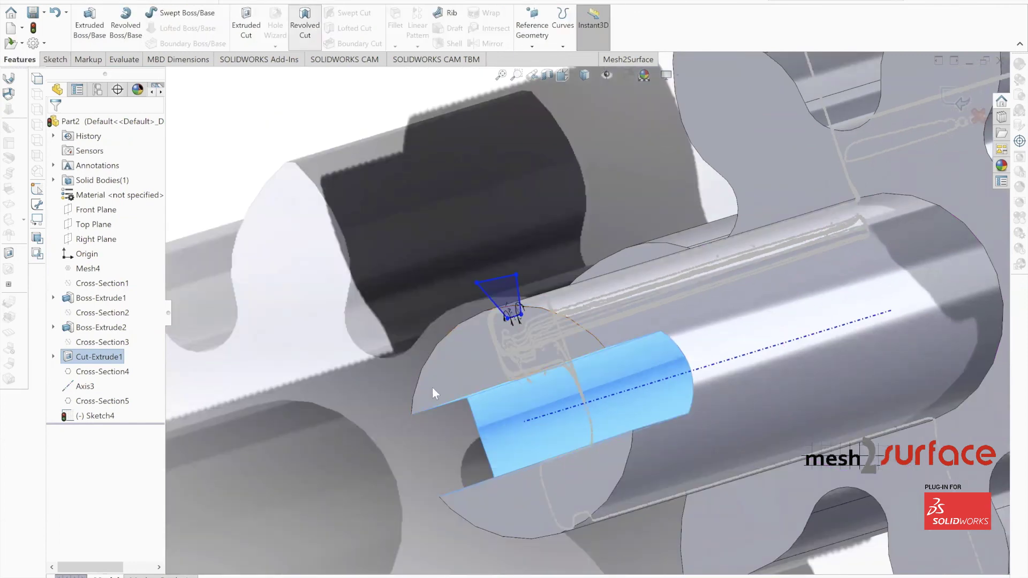
key("r")
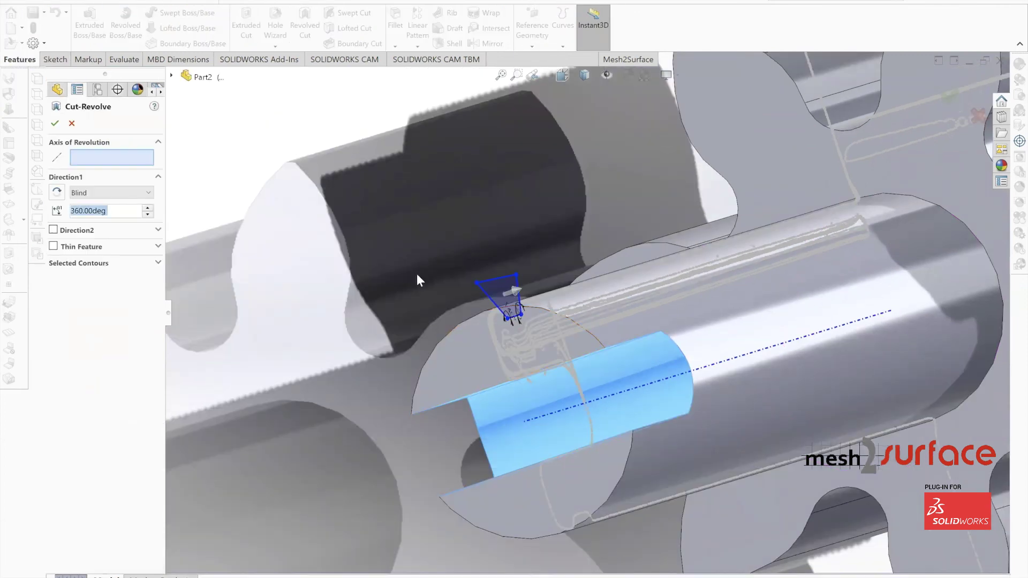
left_click(714, 367)
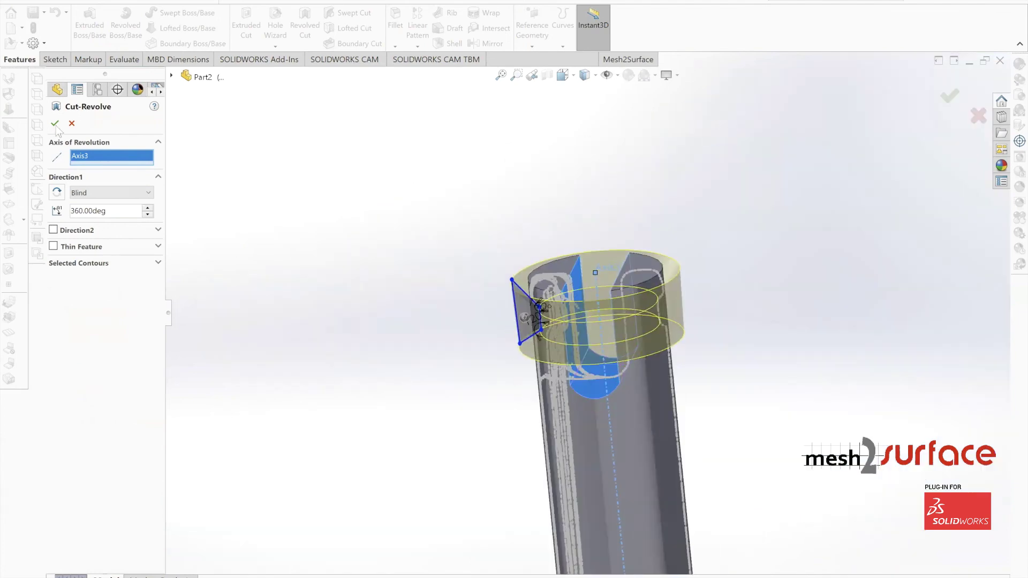
key("Return")
middle_click_drag(556, 441, 599, 394)
scroll(594, 417, "up", 5)
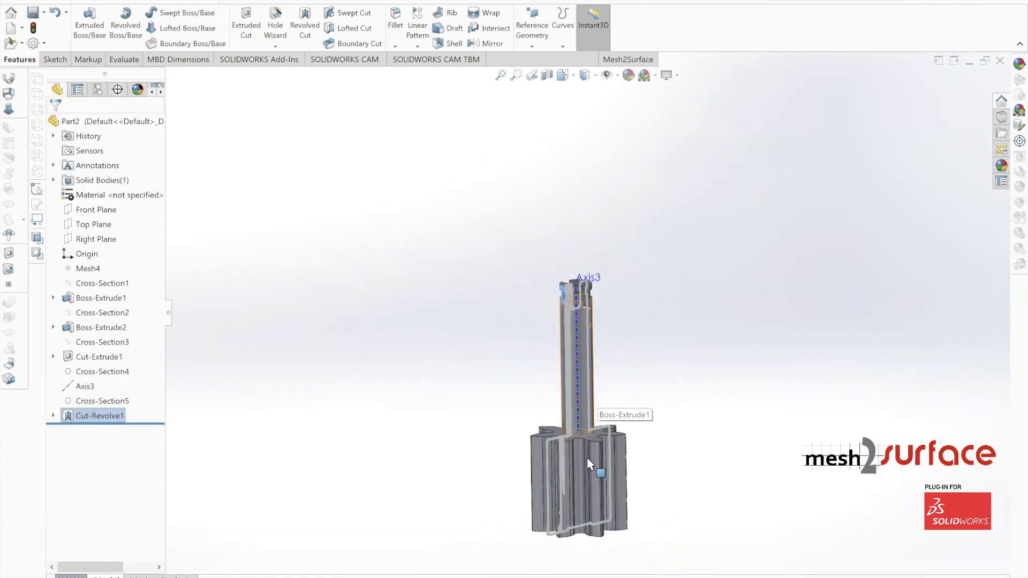
scroll(583, 462, "down", 3)
middle_click_drag(562, 428, 503, 268)
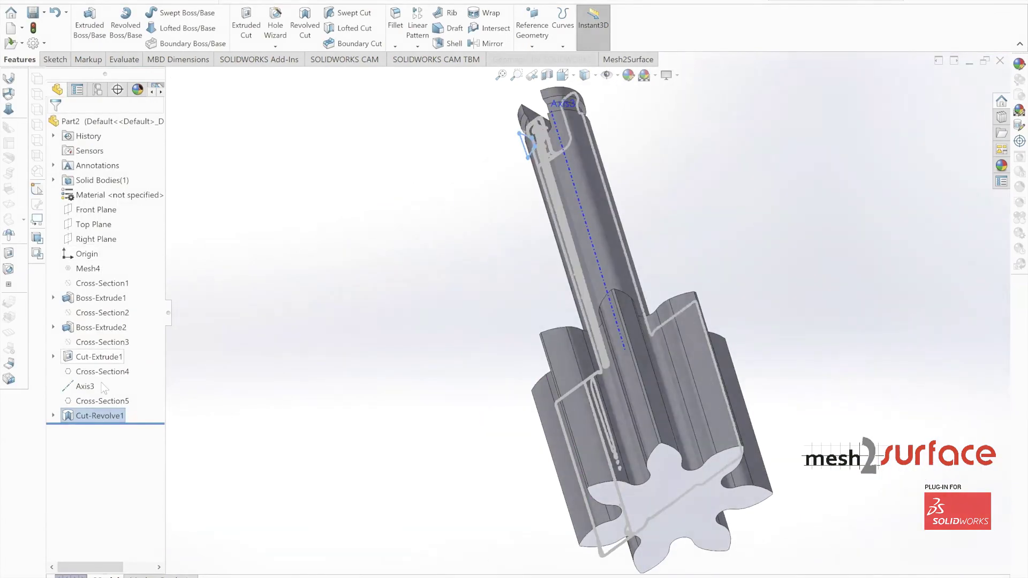